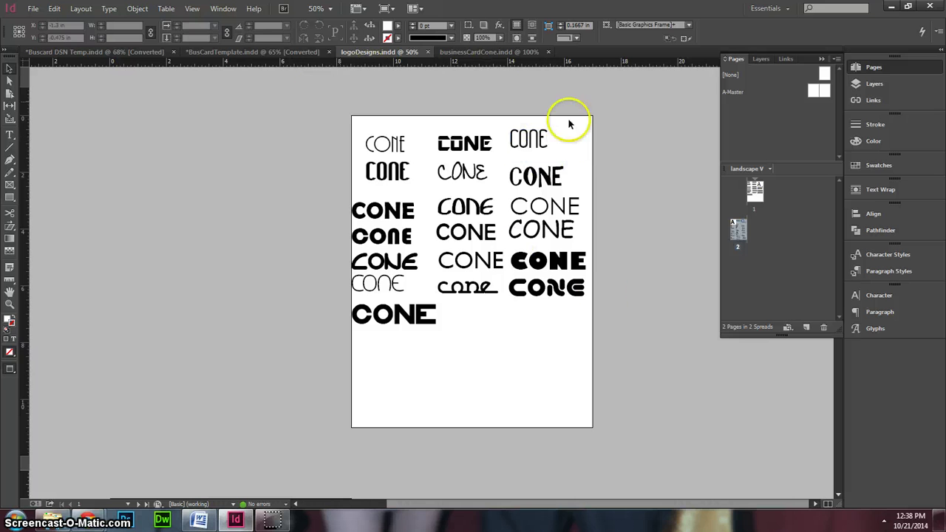
click(33, 9)
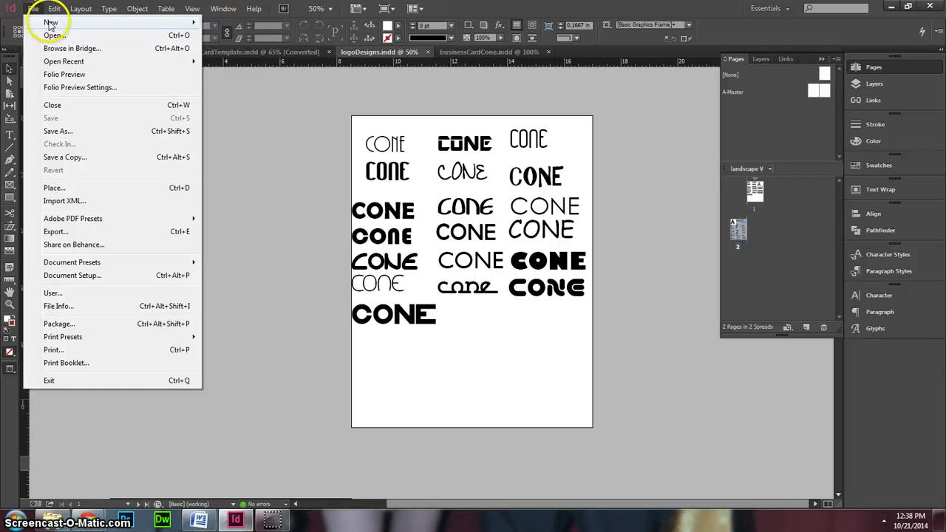
mouse_move(50, 22)
click(233, 23)
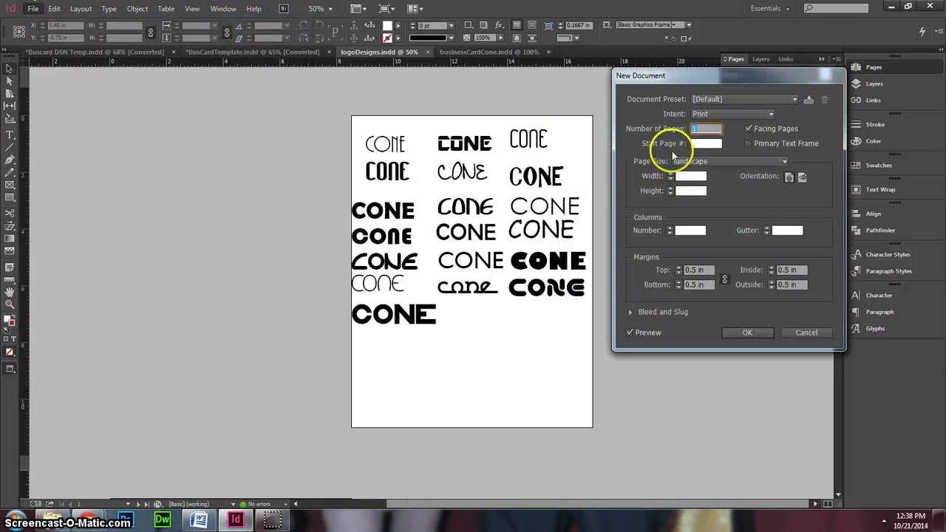
click(816, 333)
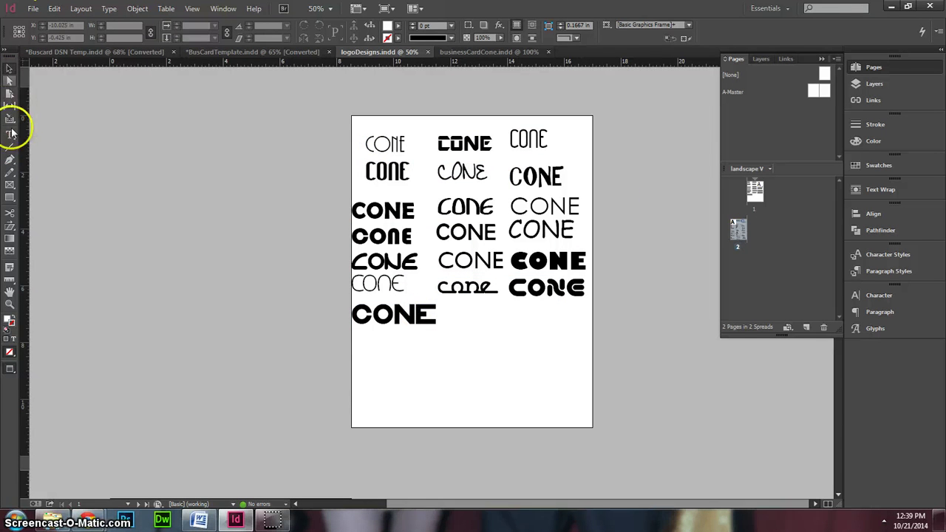
Step: Draw a text frame about 3.95 by 1.3 in below the CONE samples and enter "Production" in it
click(400, 317)
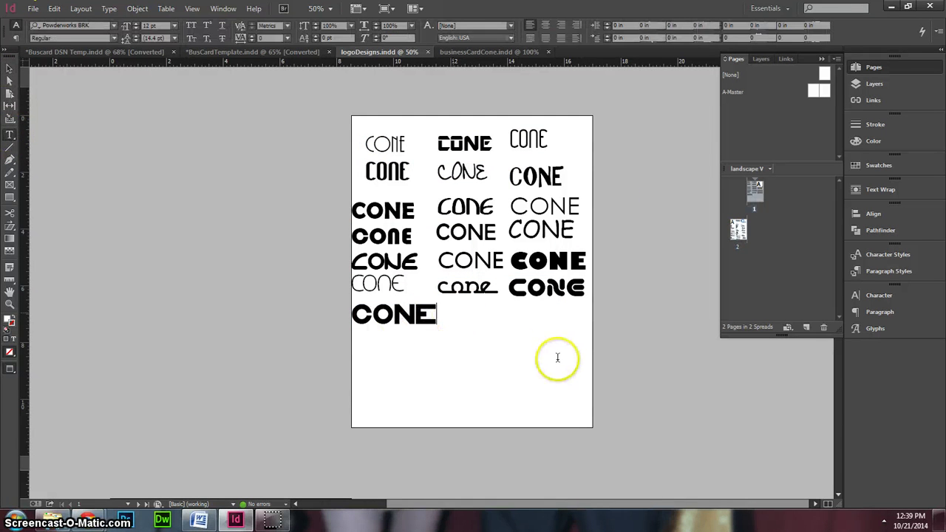
click(9, 68)
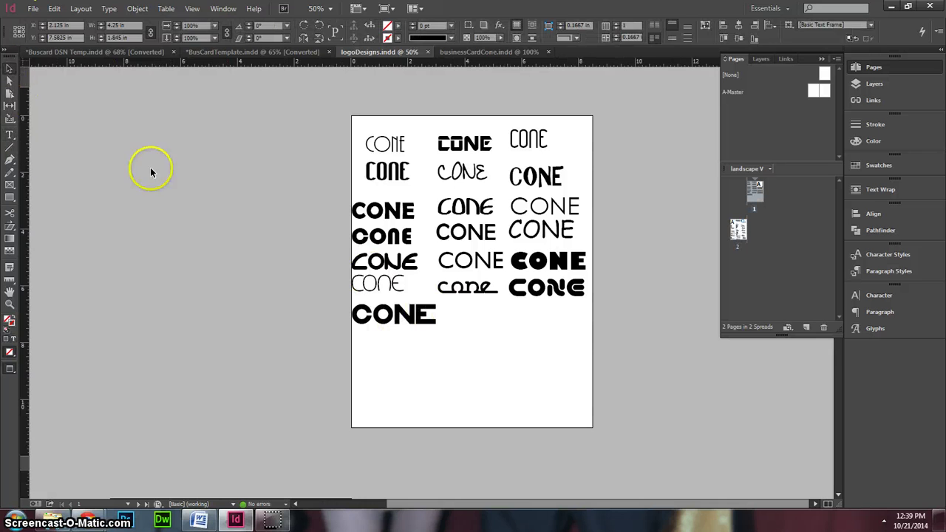
click(9, 133)
click(459, 389)
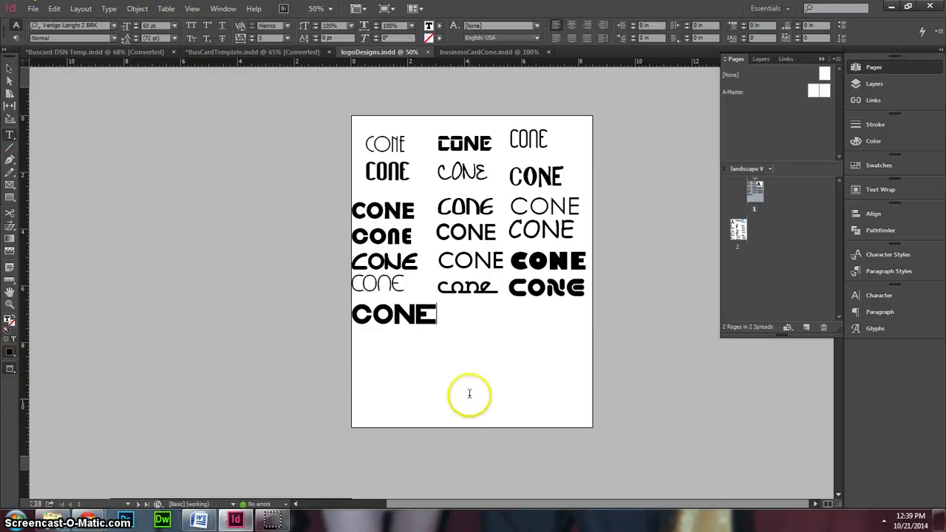
key(Escape)
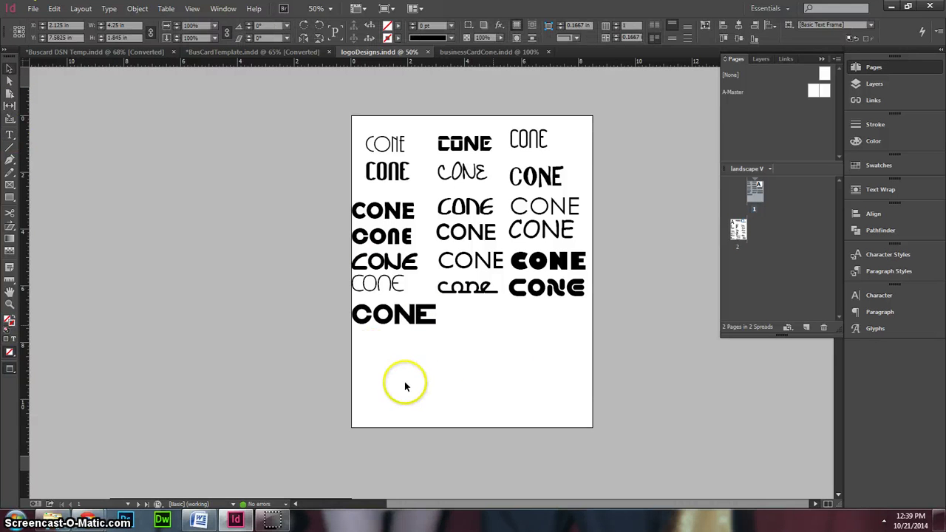
drag(407, 374, 477, 412)
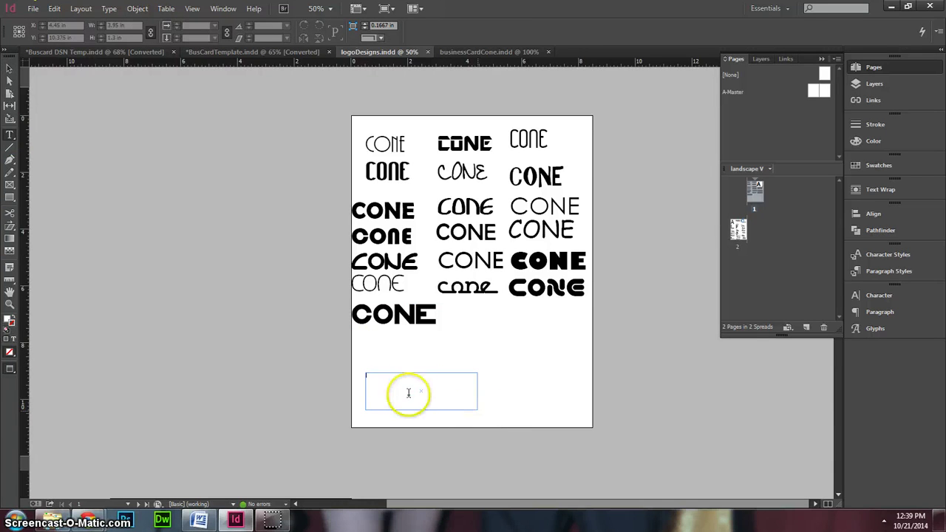
click(465, 322)
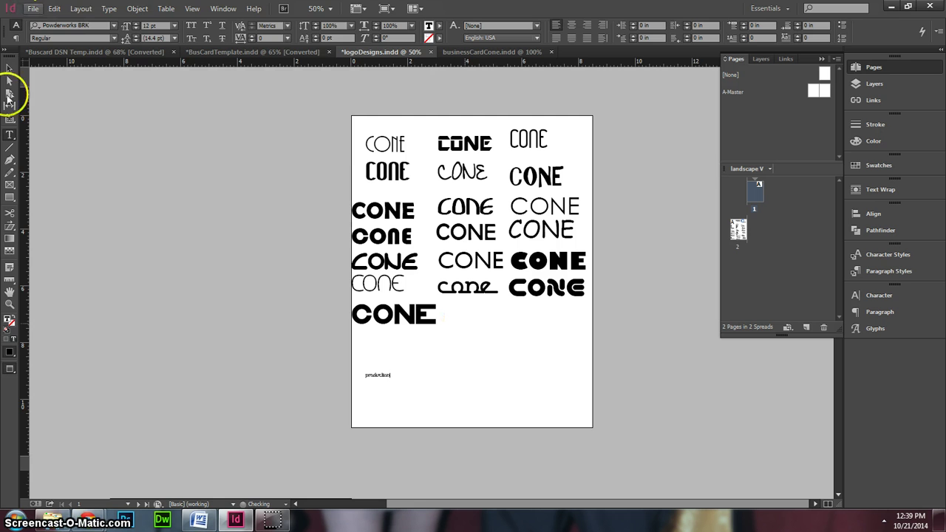
Step: Set the font size of the Production text frame to 36 pt
click(7, 81)
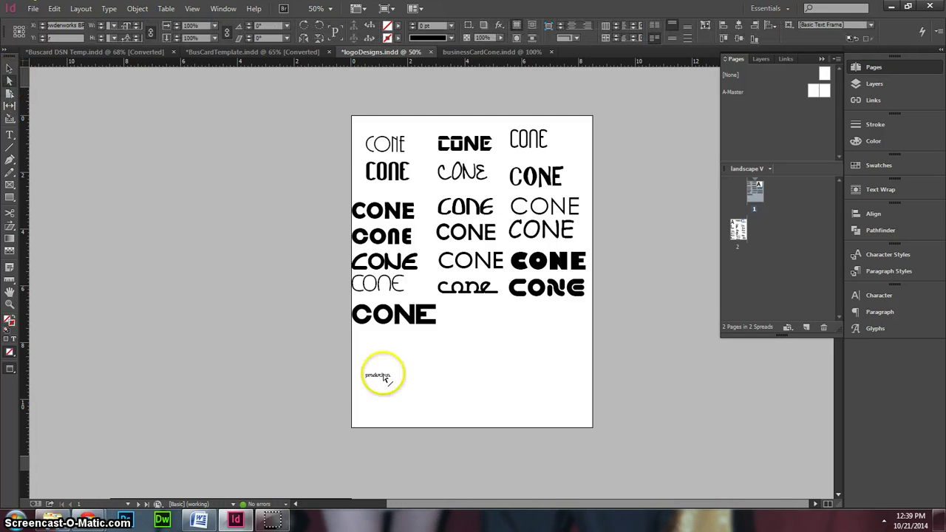
click(377, 376)
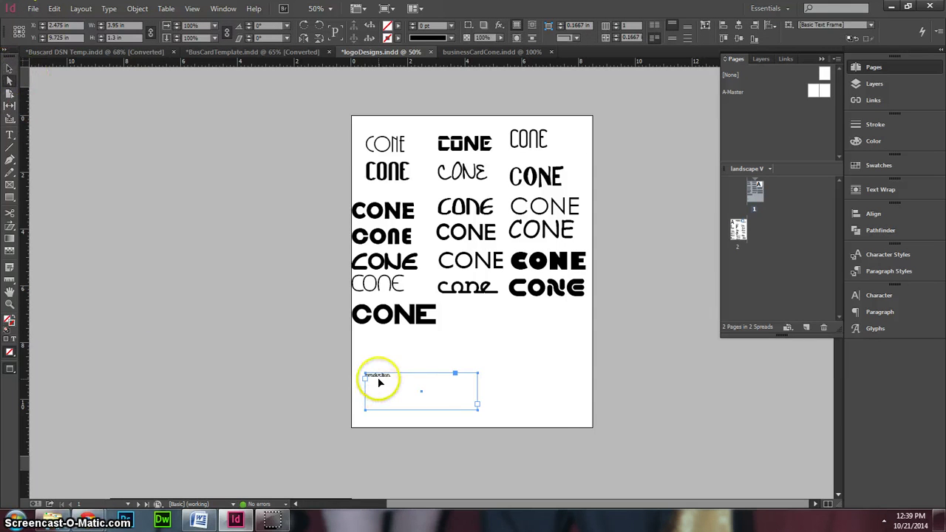
click(878, 295)
click(794, 300)
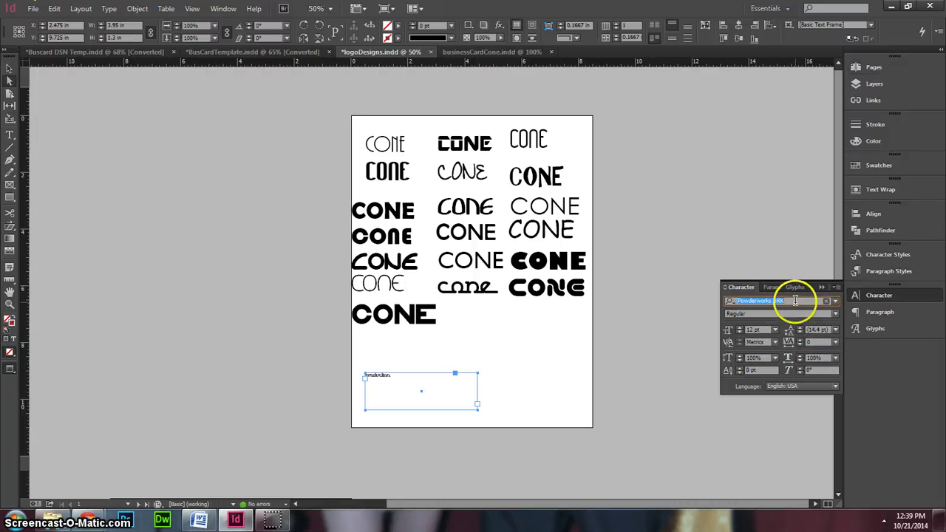
click(775, 330)
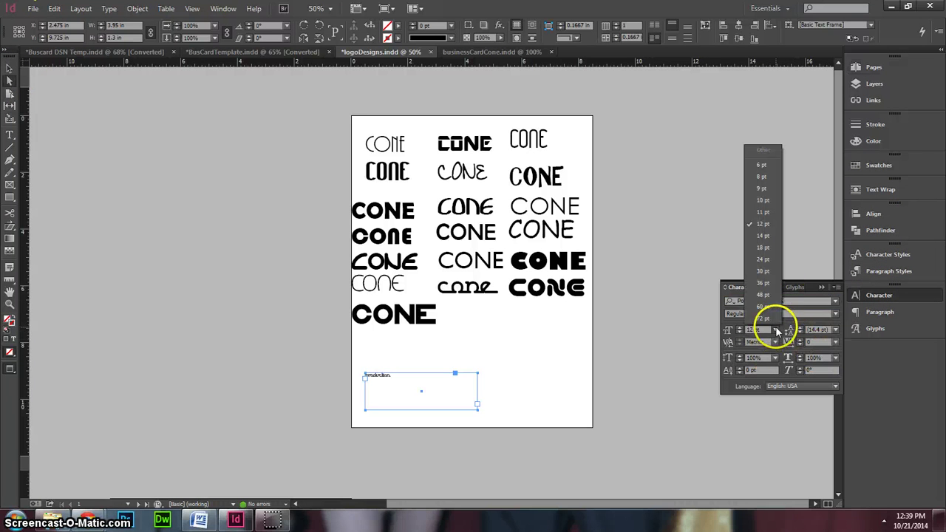
click(765, 283)
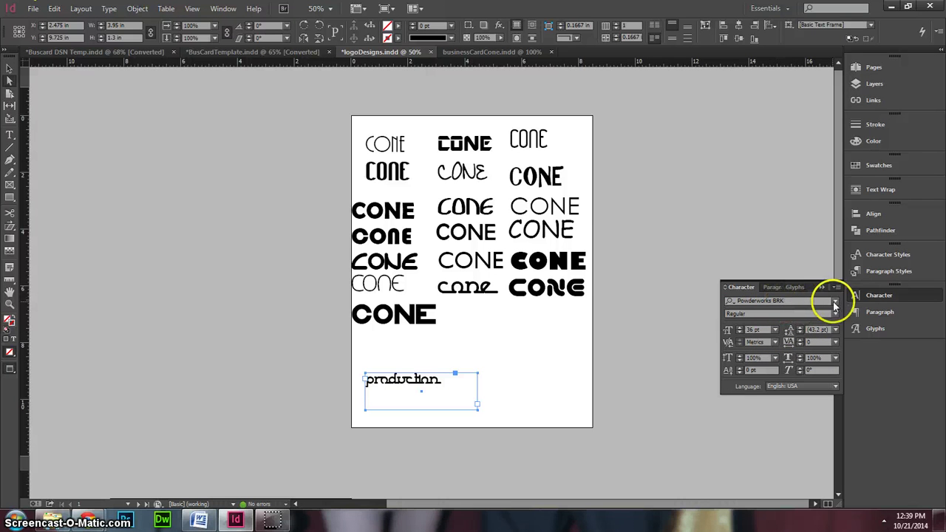
Step: Try several fonts on the Production text and set it to Pneumatics BRK
click(790, 300)
text(Adobe Thai)
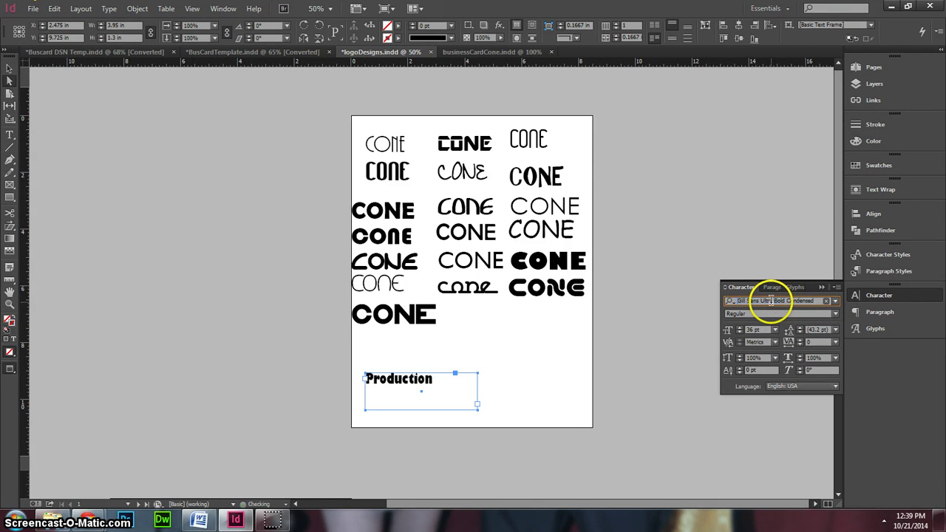
text(MV Boli)
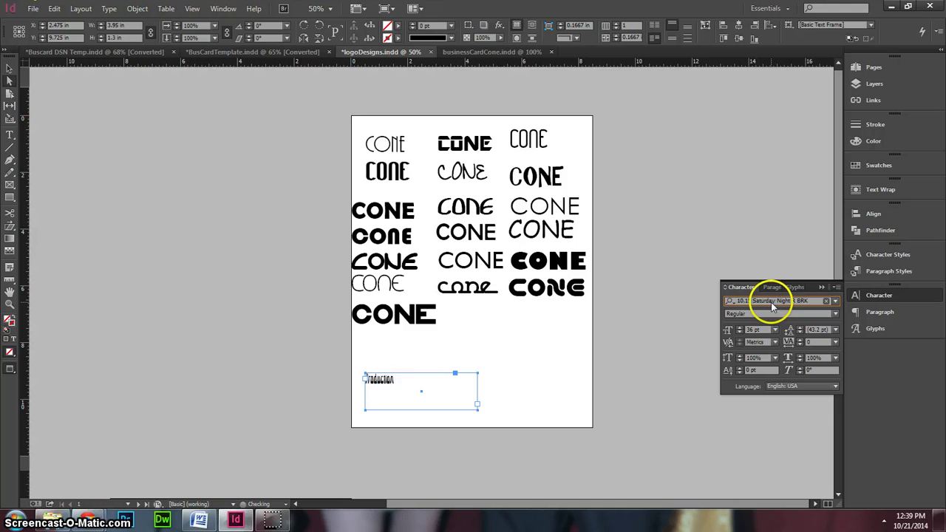
key(ctrl+z)
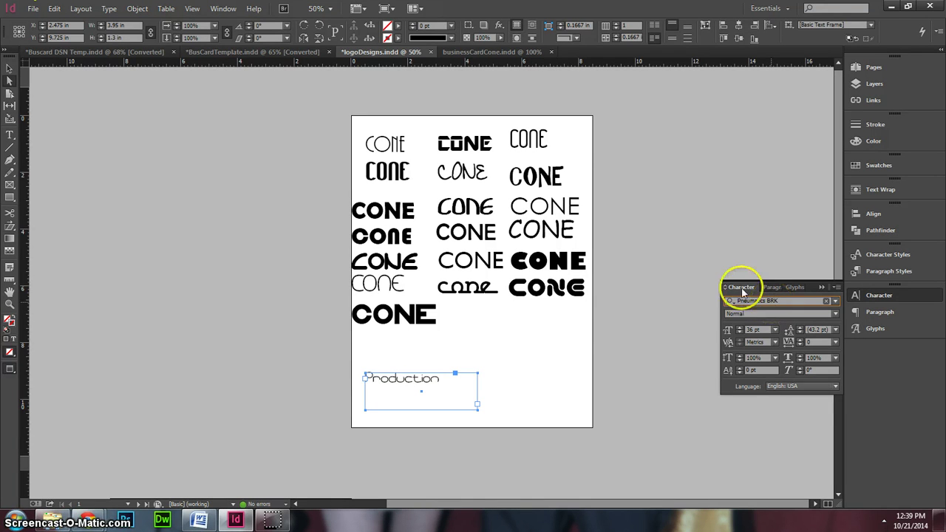
Step: Move the Production frame up to the page's left edge under the CONE samples and place a copy beside it
click(9, 67)
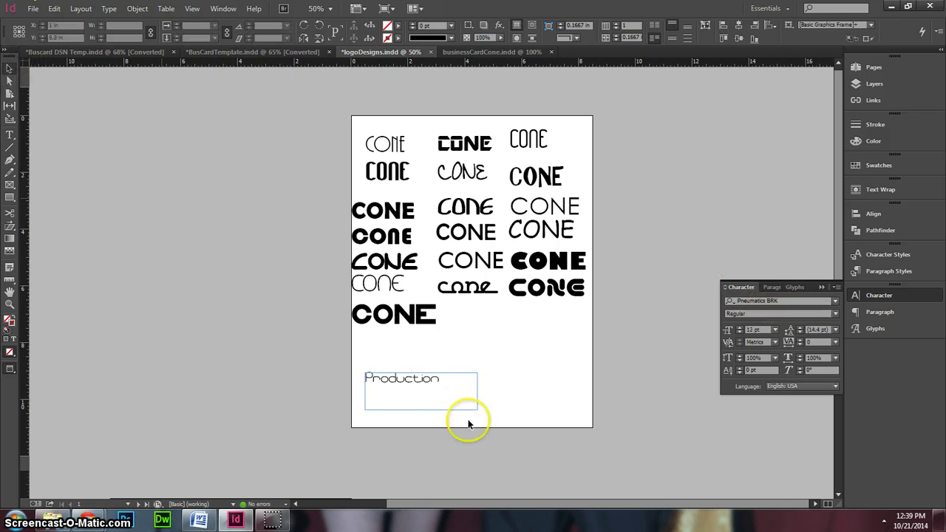
drag(406, 380, 426, 377)
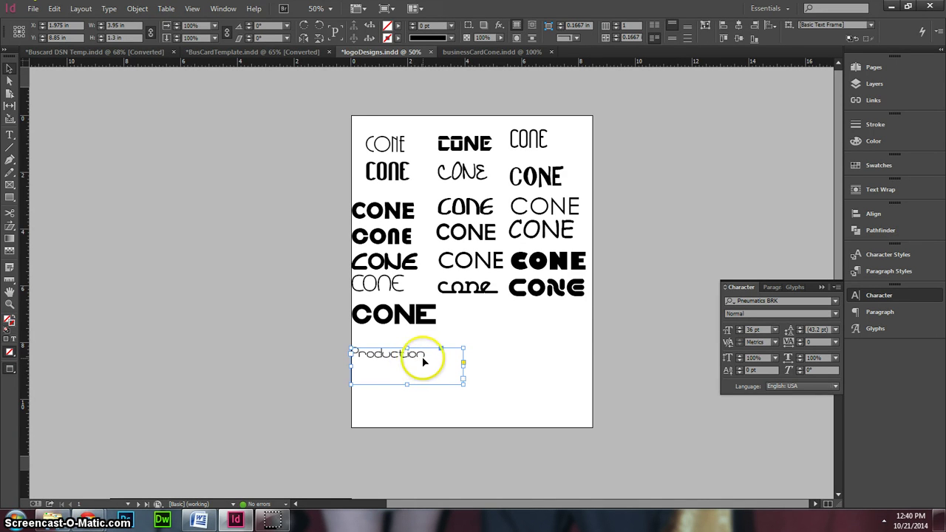
drag(402, 362, 490, 366)
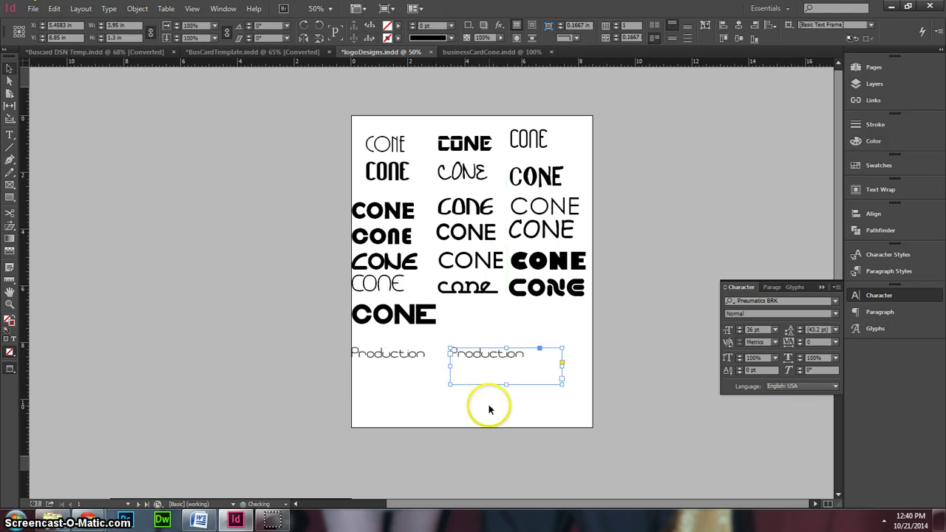
Step: Cycle through fonts on the copied Production text and set it to AR BERKLEY
double_click(490, 363)
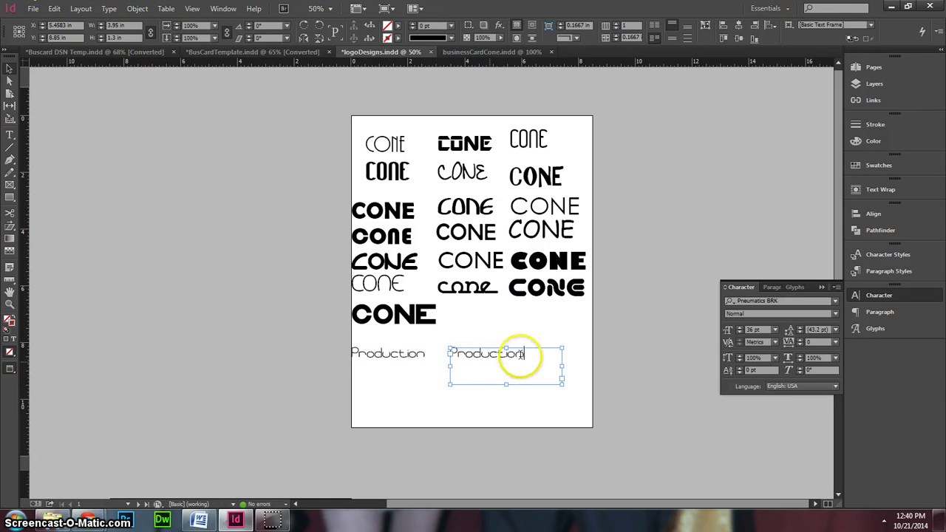
drag(528, 359, 329, 346)
click(13, 63)
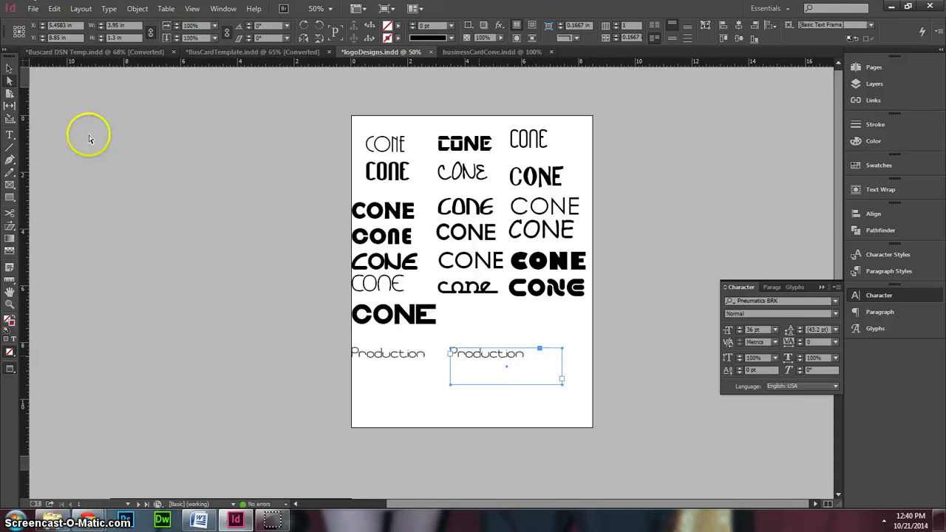
click(819, 301)
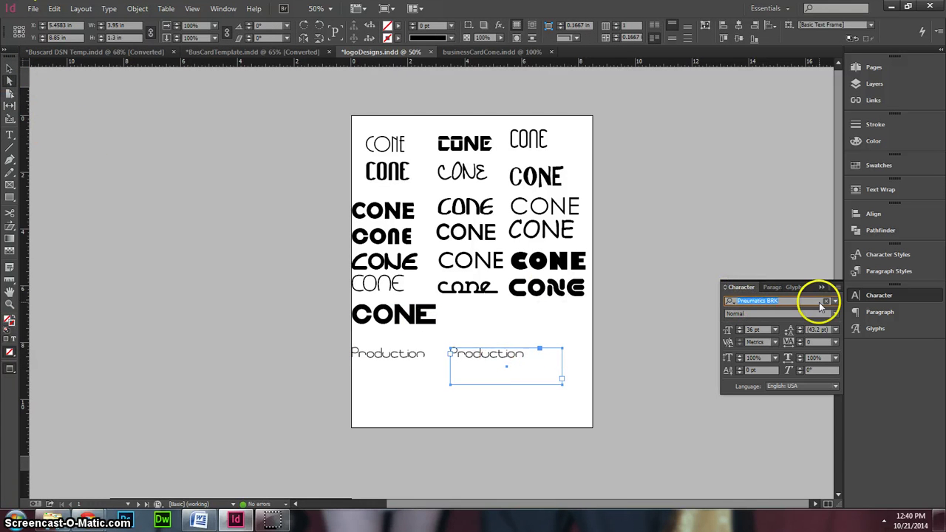
key(Up)
key(Up)
key(Up)
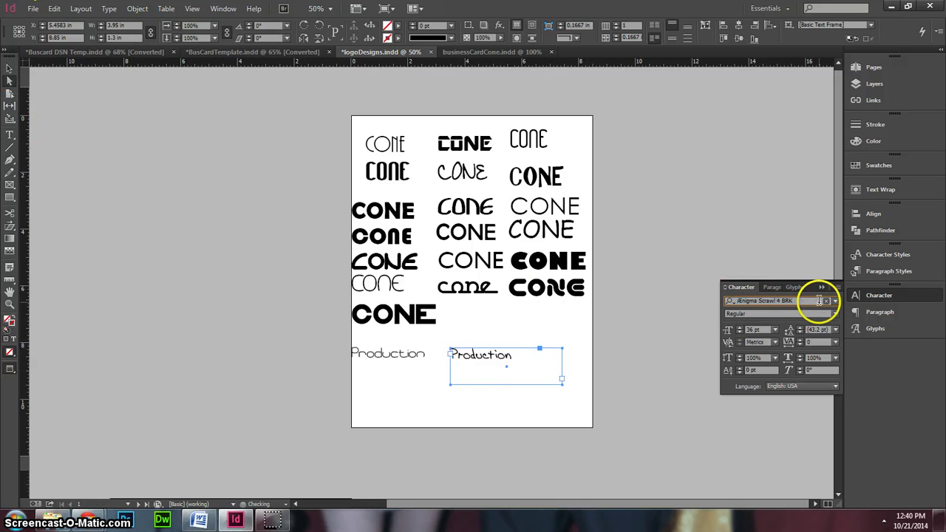
key(Down)
key(Down)
key(Down)
key(Down)
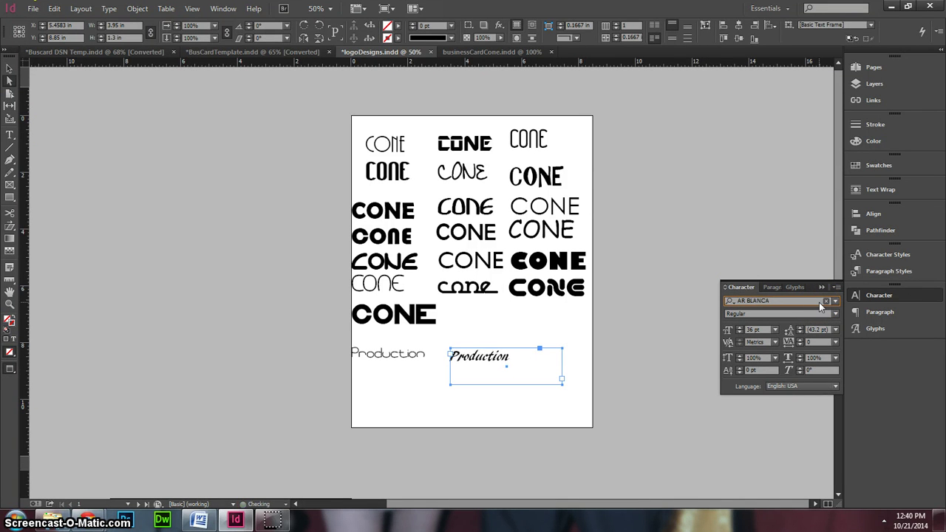
click(9, 68)
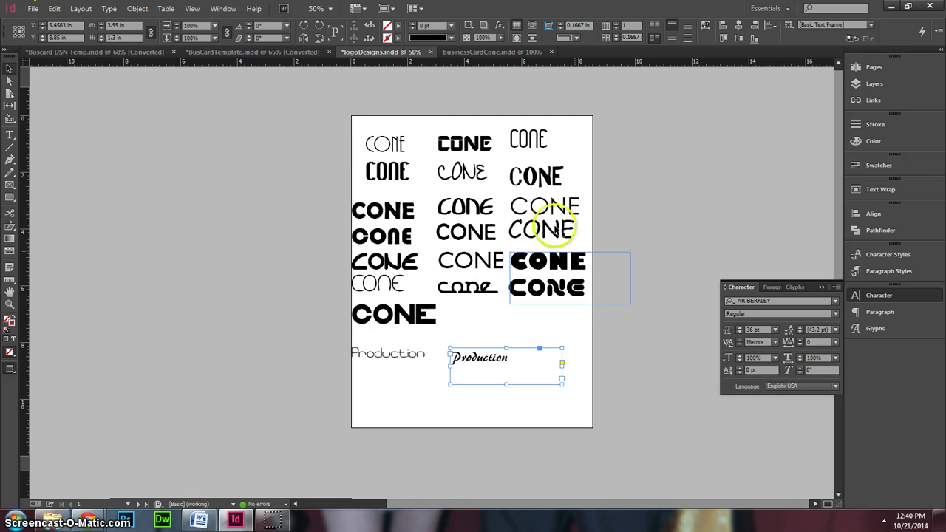
Step: Create a new one-page print document of 8.5 by 11 in with facing pages and 0.5 in margins
scroll(640, 450, down, 3)
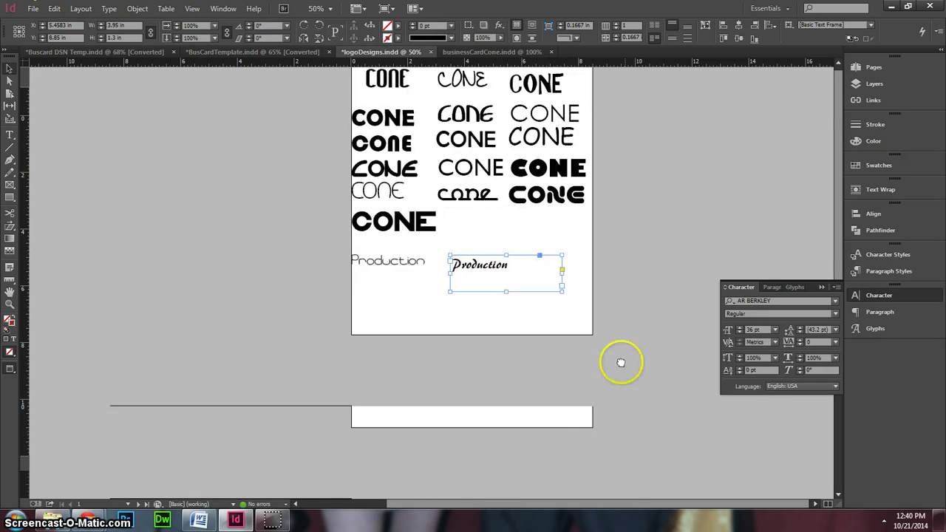
drag(565, 425, 559, 296)
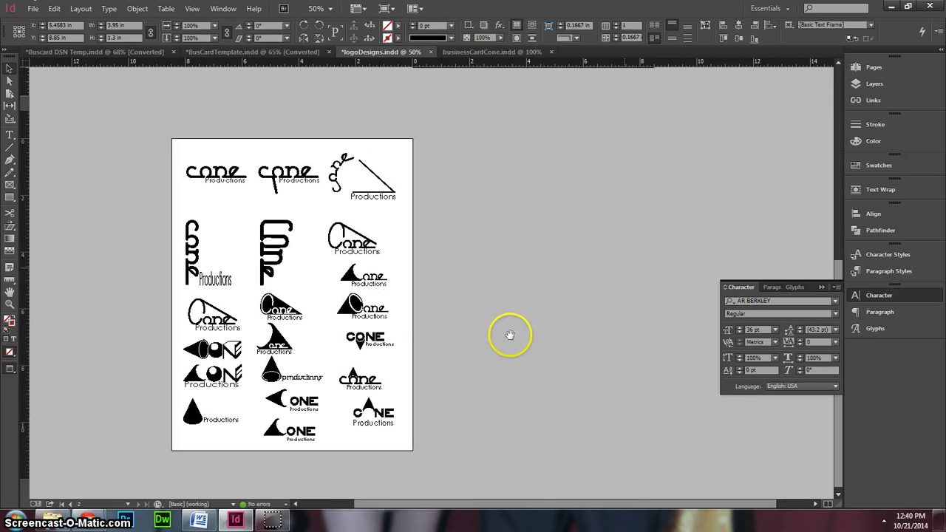
scroll(422, 190, left, 2)
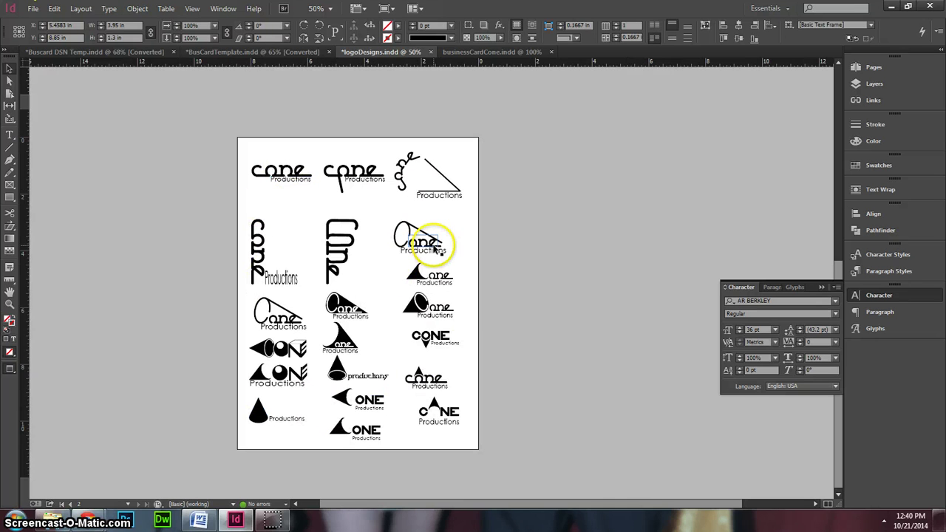
click(34, 11)
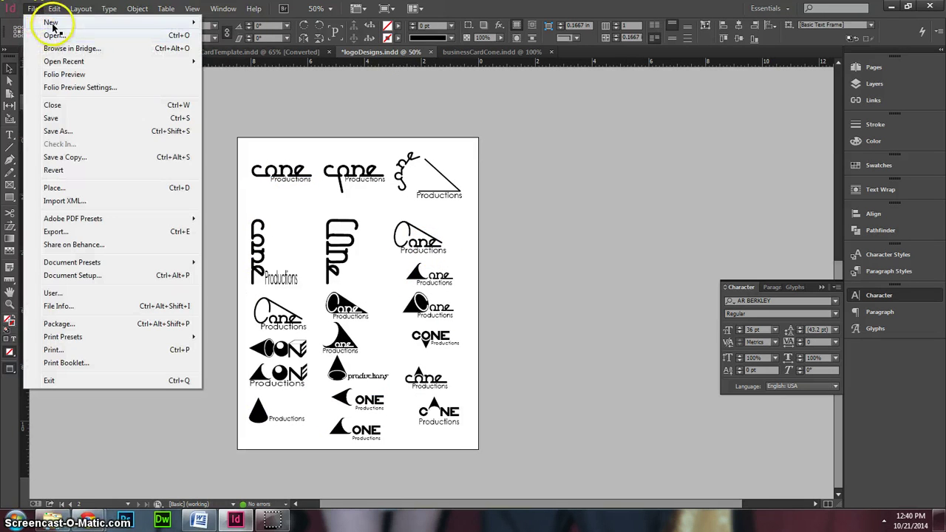
mouse_move(56, 21)
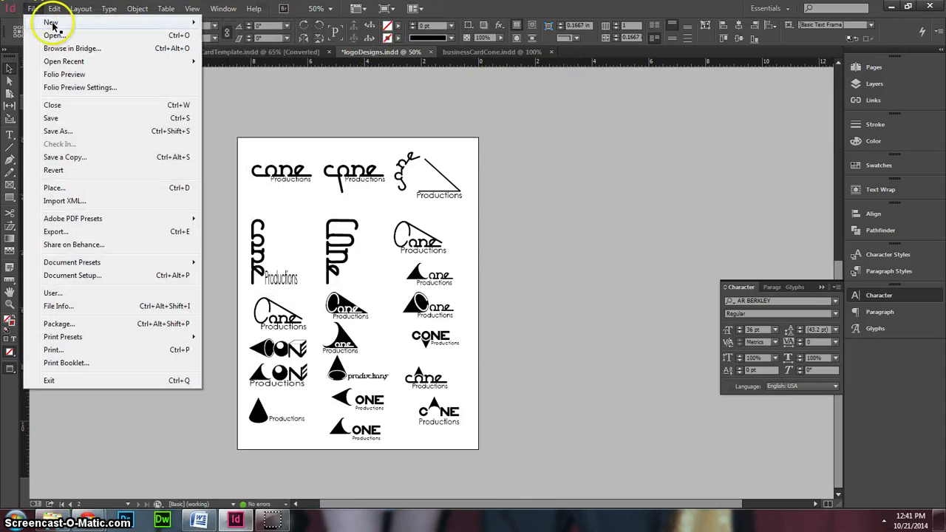
click(236, 22)
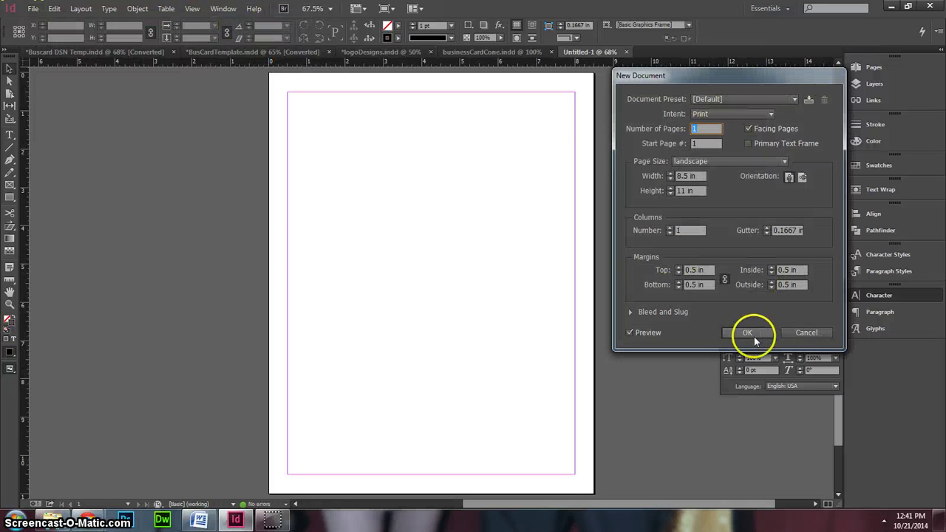
click(747, 332)
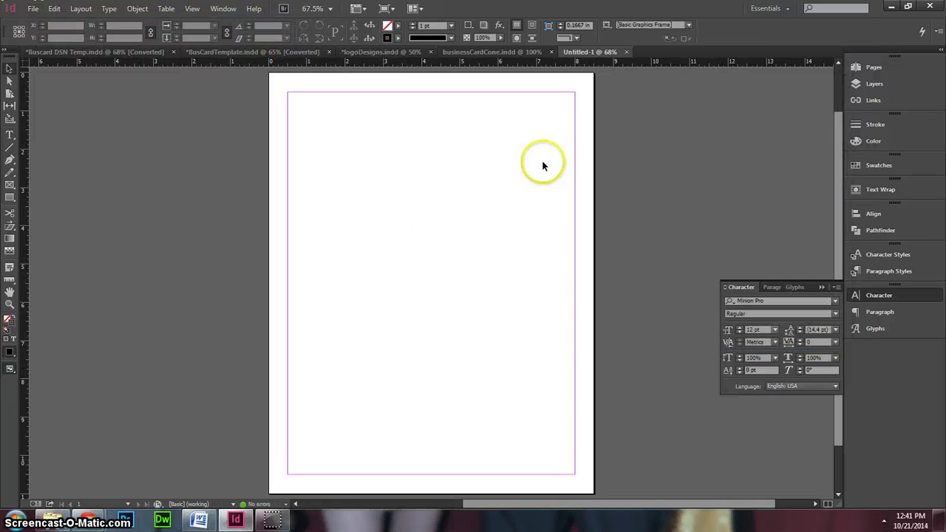
Step: Review the logo variations on page 2 of logoDesigns.indd and return to the new untitled document
click(379, 52)
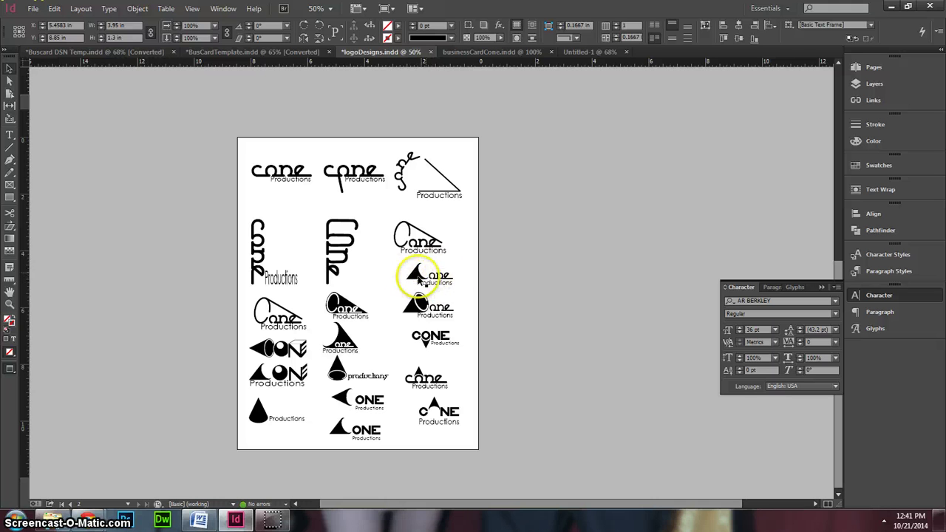
click(591, 53)
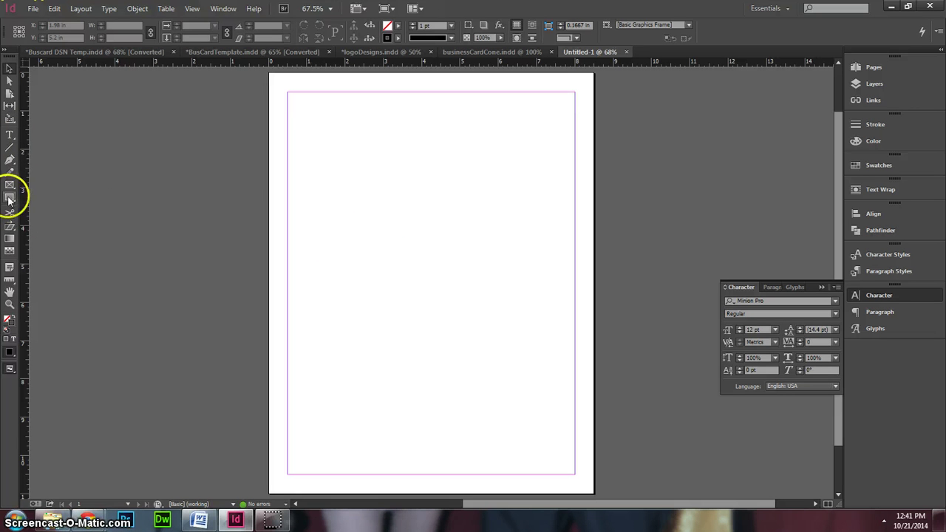
Step: Draw an ellipse about 1.42 by 1.81 in and a rectangle about 2.02 by 1.56 in beside it, both with black fill and no stroke
drag(10, 200, 68, 209)
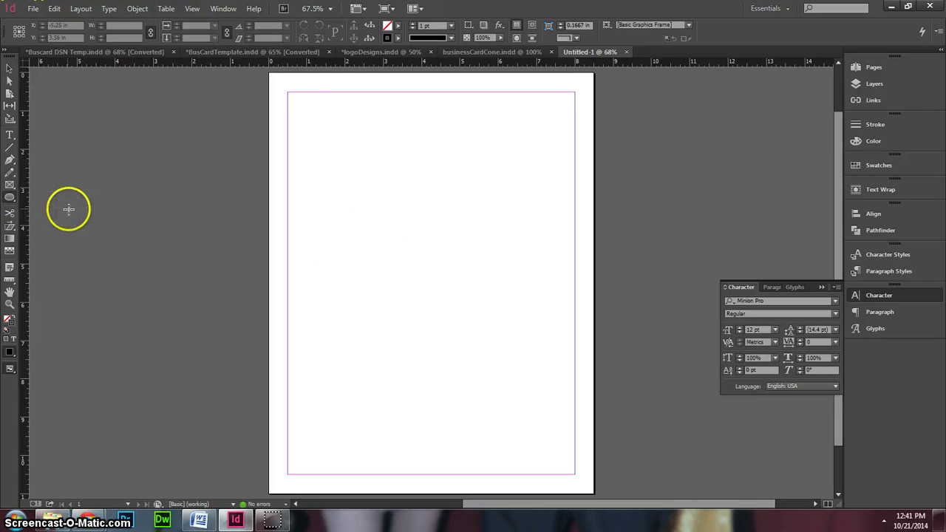
click(397, 27)
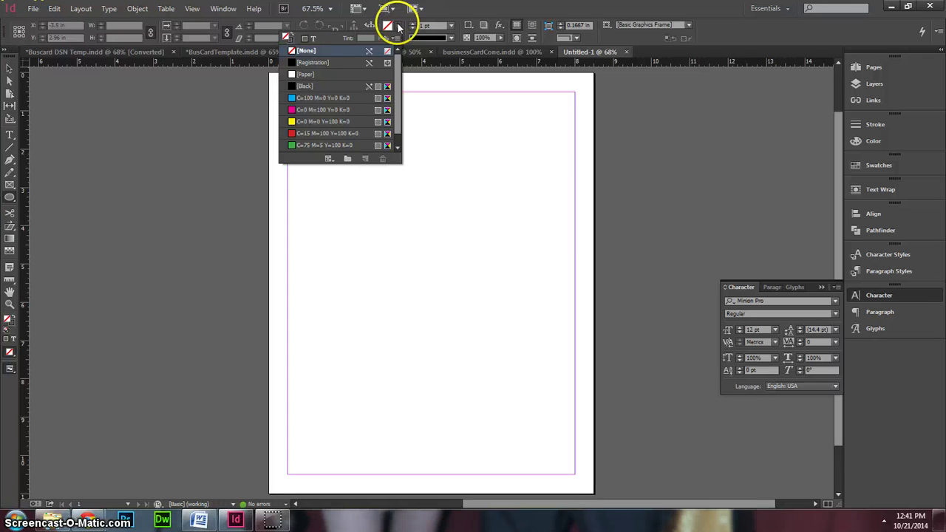
click(299, 86)
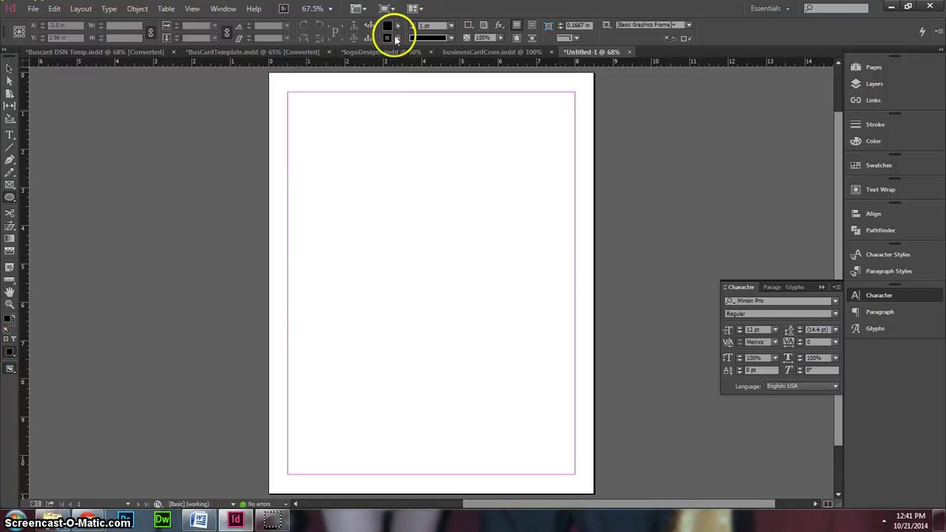
click(392, 38)
click(308, 63)
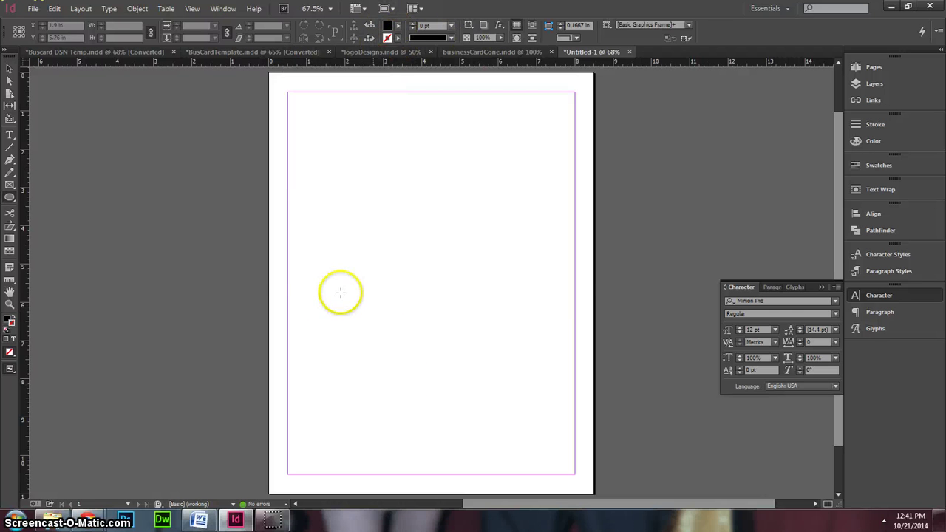
drag(335, 311, 389, 243)
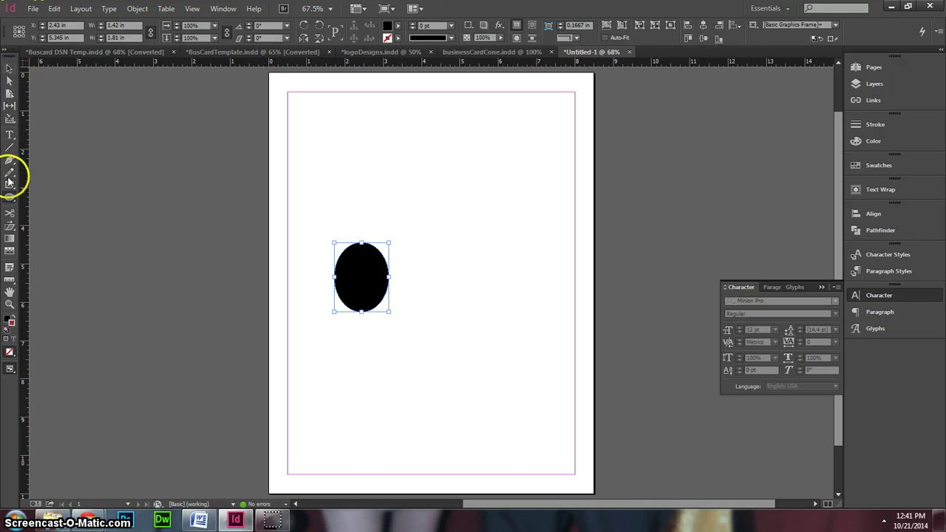
drag(10, 199, 59, 197)
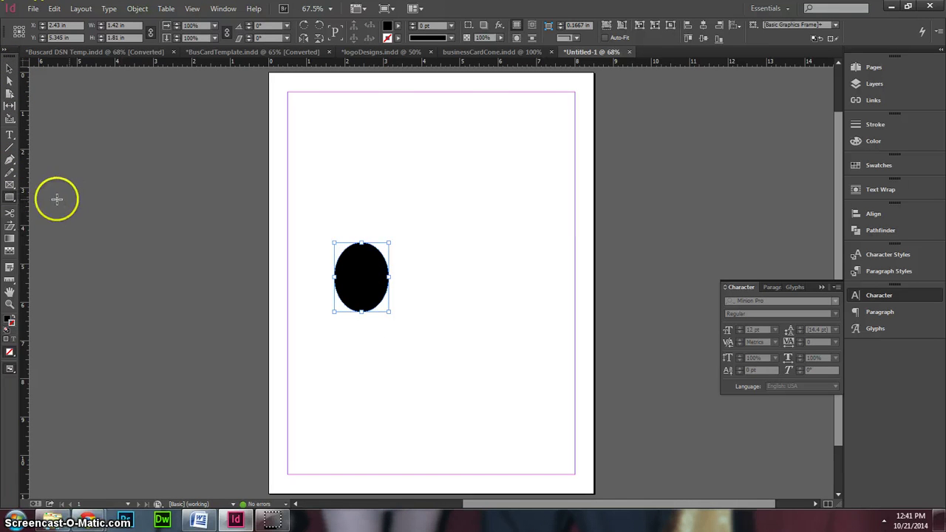
mouse_move(428, 242)
mouse_down()
mouse_move(483, 296)
mouse_move(507, 303)
mouse_up()
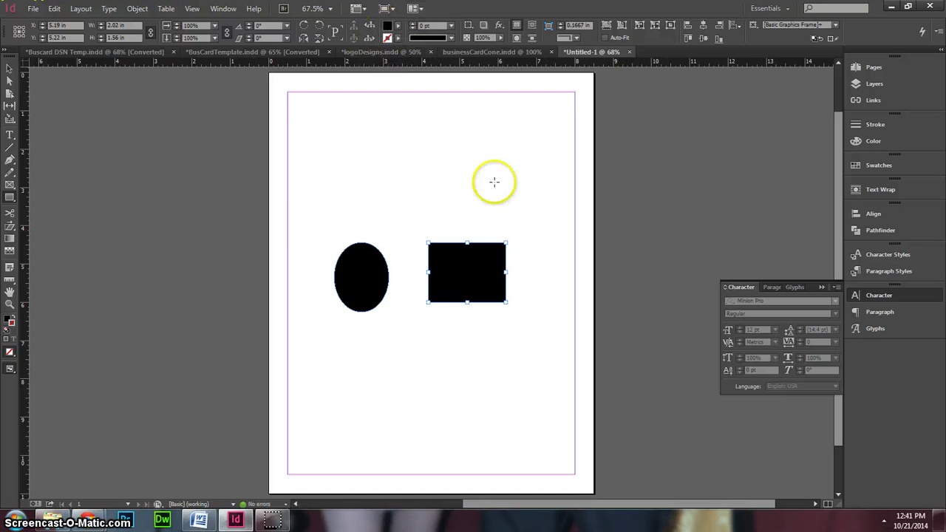
Step: Try reshaping the rectangle by pulling its upper-right corner point upward and inward, and undo the change
click(9, 77)
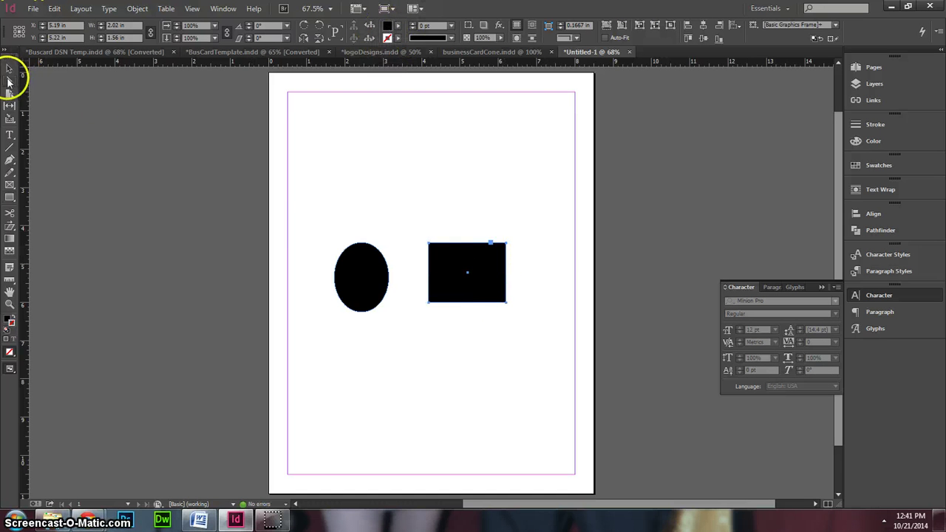
click(521, 263)
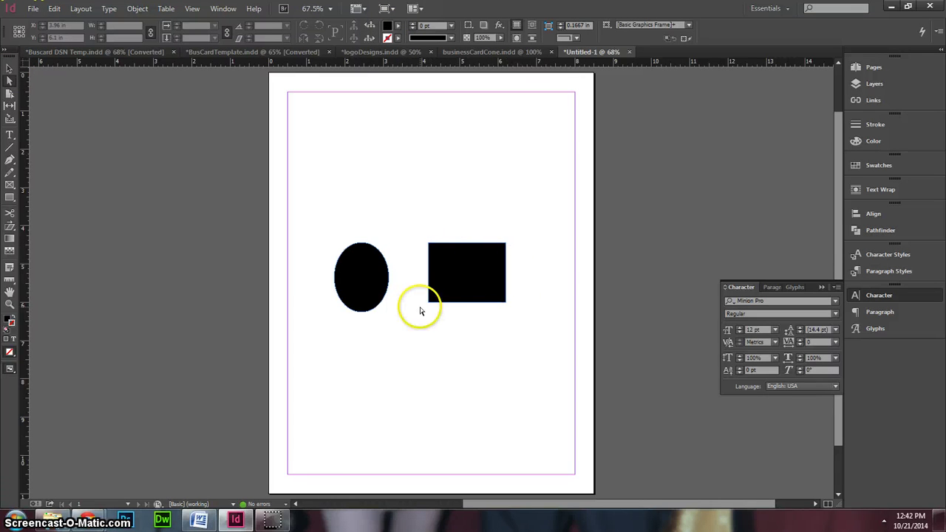
click(479, 287)
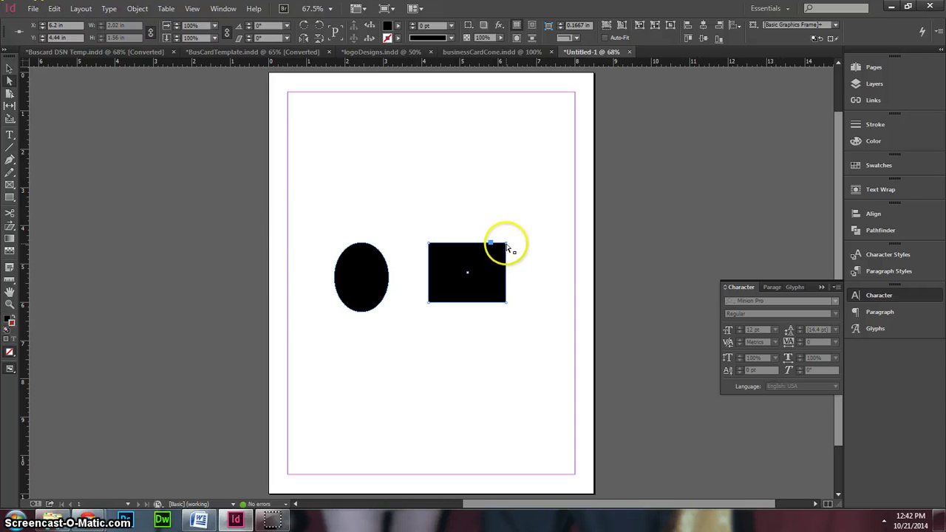
drag(507, 248, 495, 220)
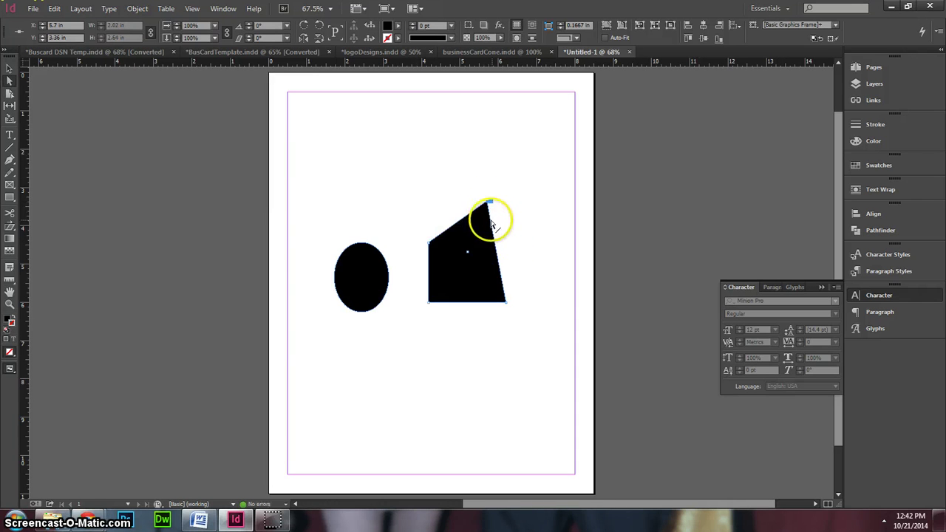
key(ctrl+z)
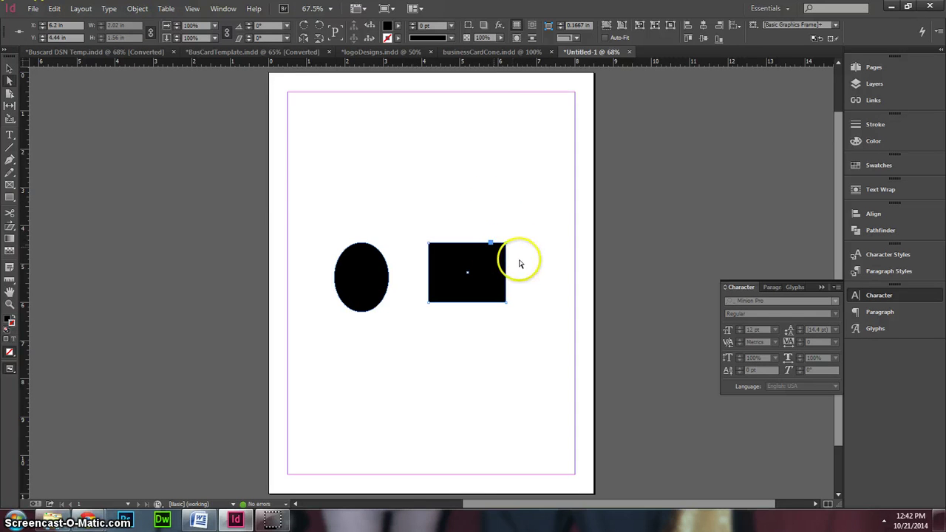
Step: Try adding an anchor point on the rectangle's right edge and pulling it outward into an arrow shape, and undo it
click(491, 243)
click(11, 159)
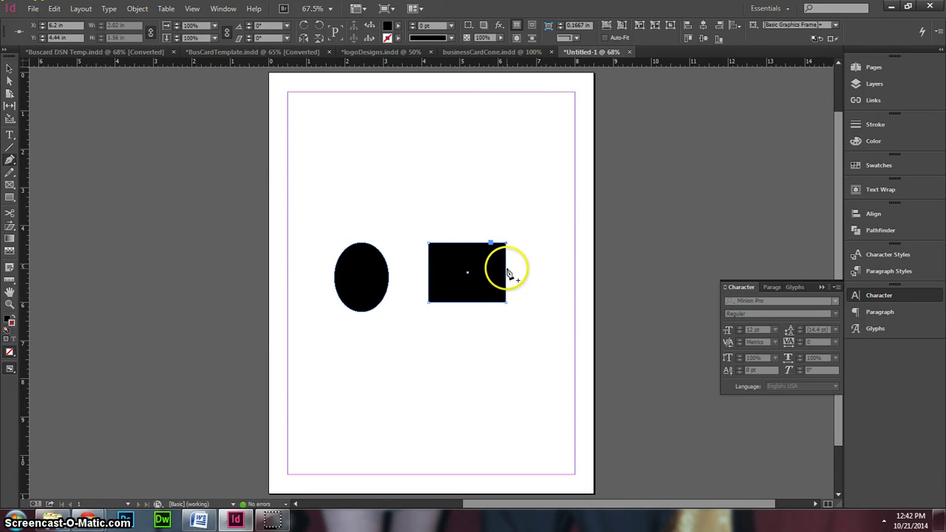
click(507, 272)
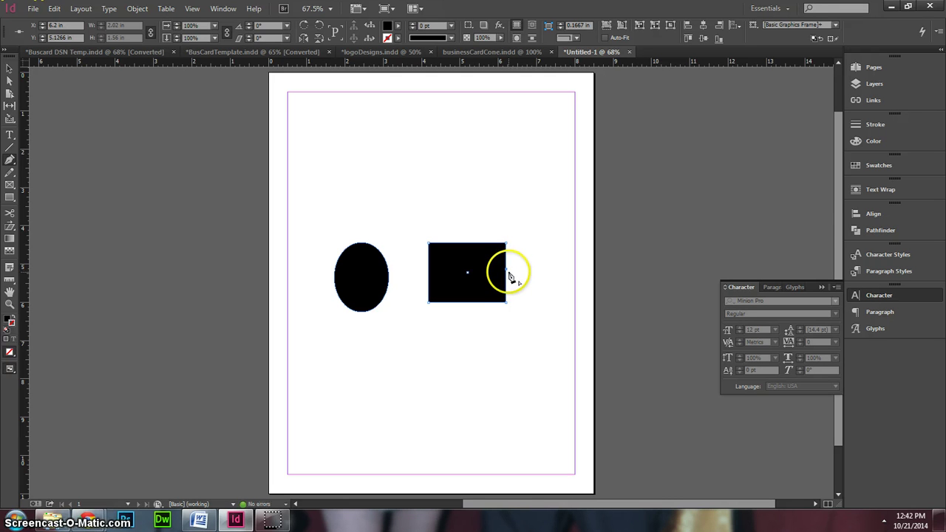
drag(538, 273, 547, 269)
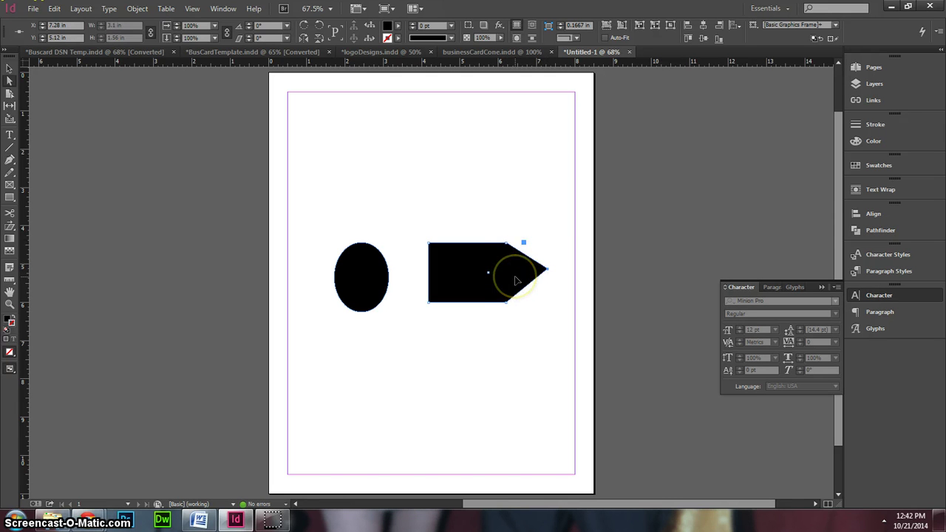
key(ctrl+z)
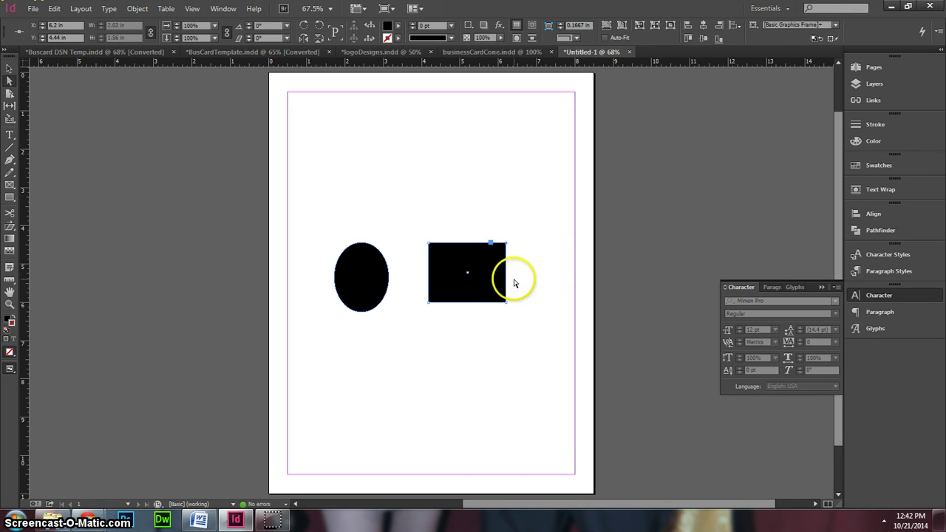
Step: Delete the rectangle's upper-right anchor point and move its lower-right point to mid-height to form a triangle pointing right
key(p)
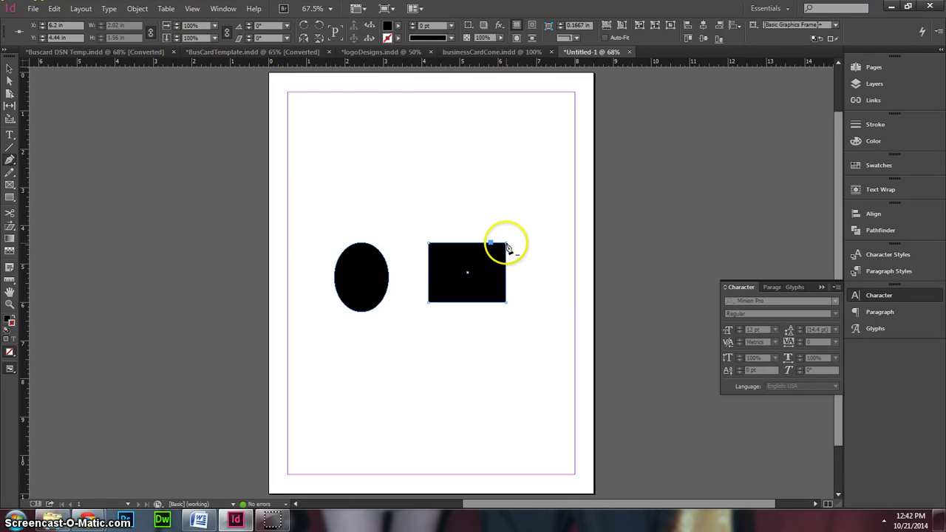
click(506, 244)
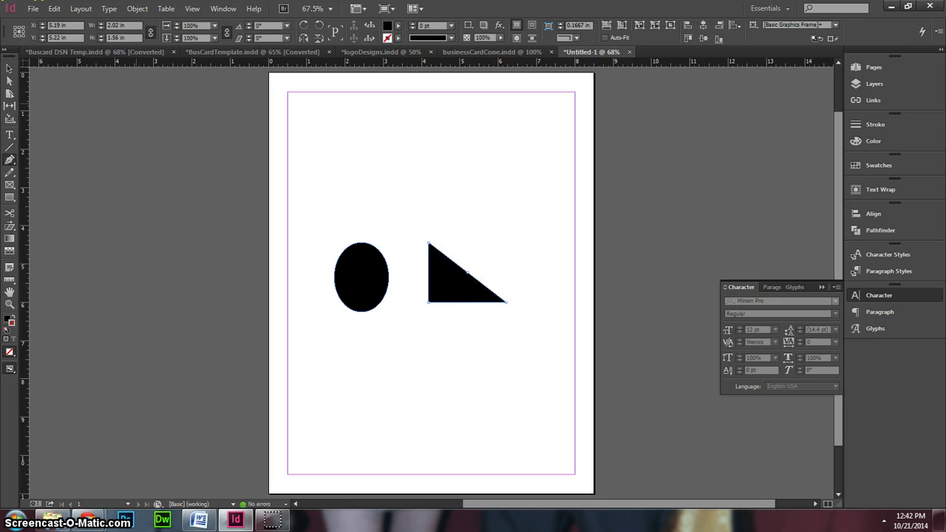
key(a)
click(508, 306)
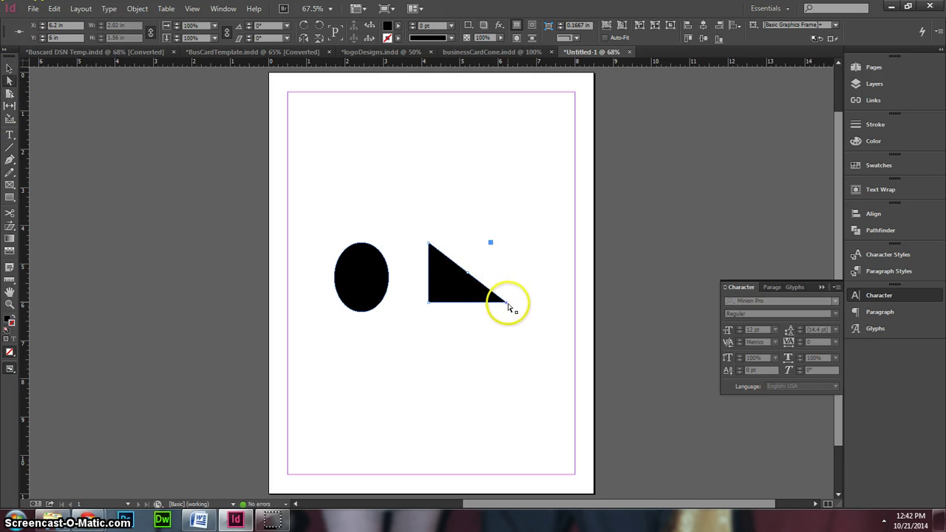
drag(508, 306, 502, 273)
click(9, 68)
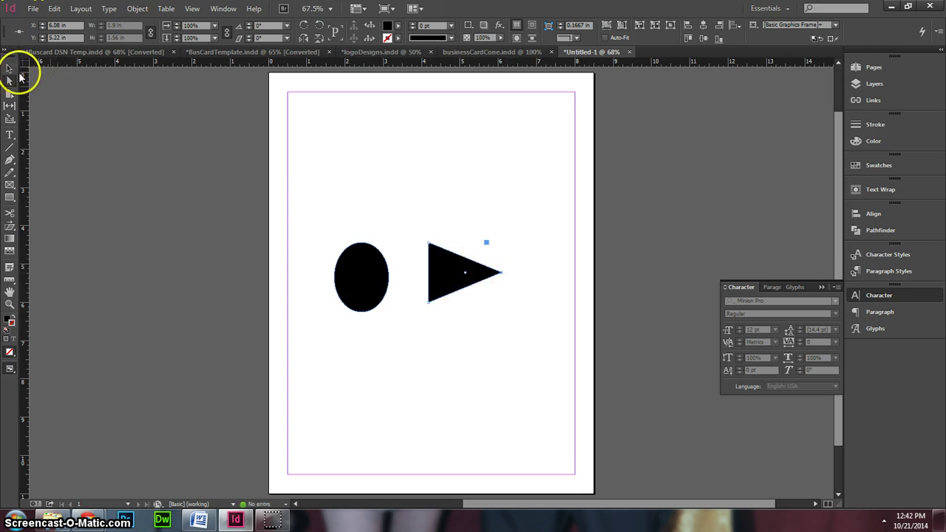
Step: Overlap the triangle with the ellipse's right half, matching its height of about 1.81 in, to form a sideways cone shape
drag(461, 271, 398, 311)
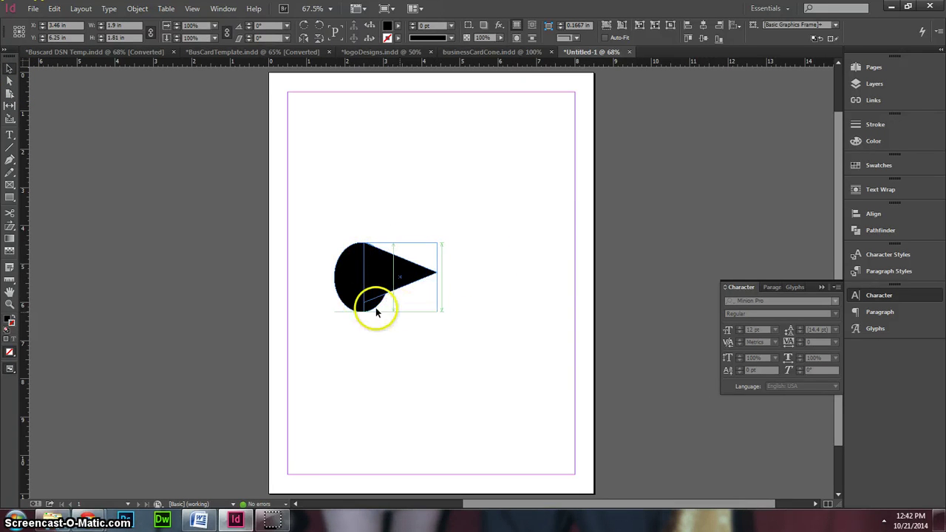
drag(435, 281, 442, 282)
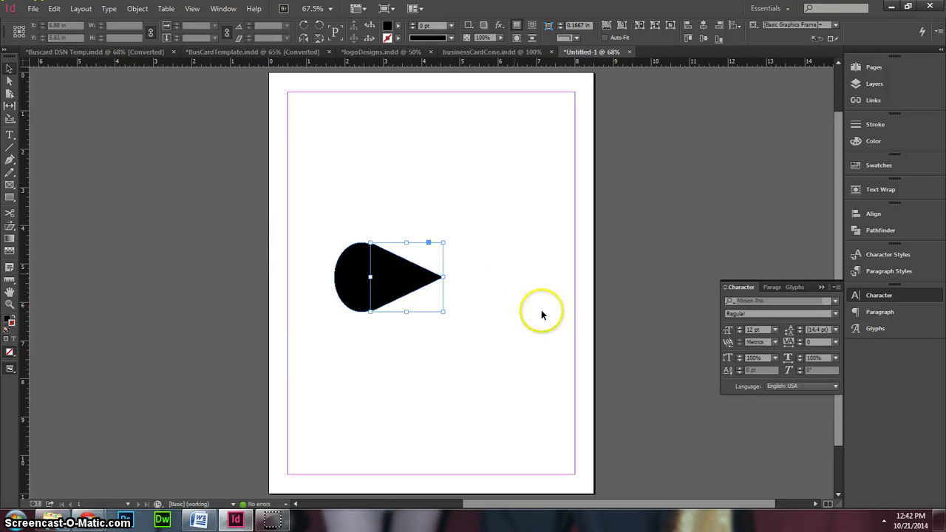
click(469, 309)
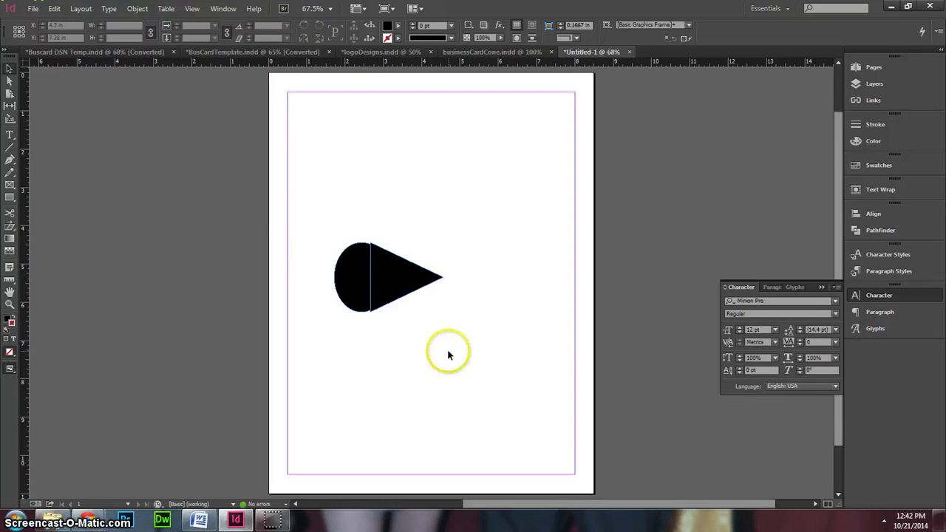
Step: Select both the triangle and the ellipse and bring up the Pathfinder options
click(411, 275)
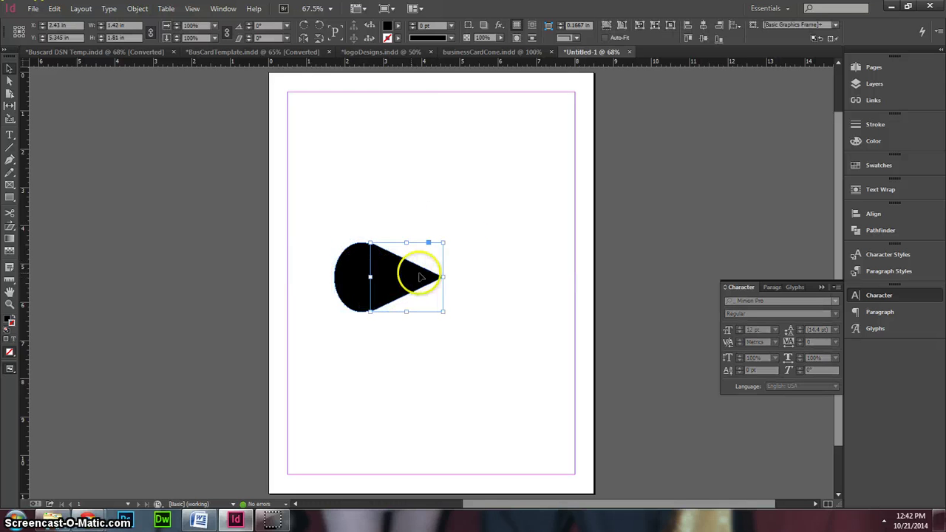
shift+click(357, 307)
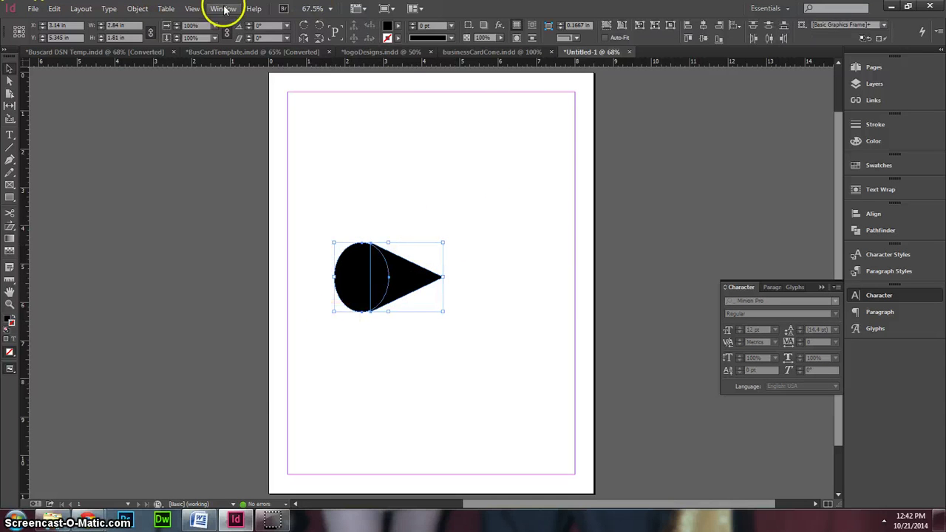
click(224, 9)
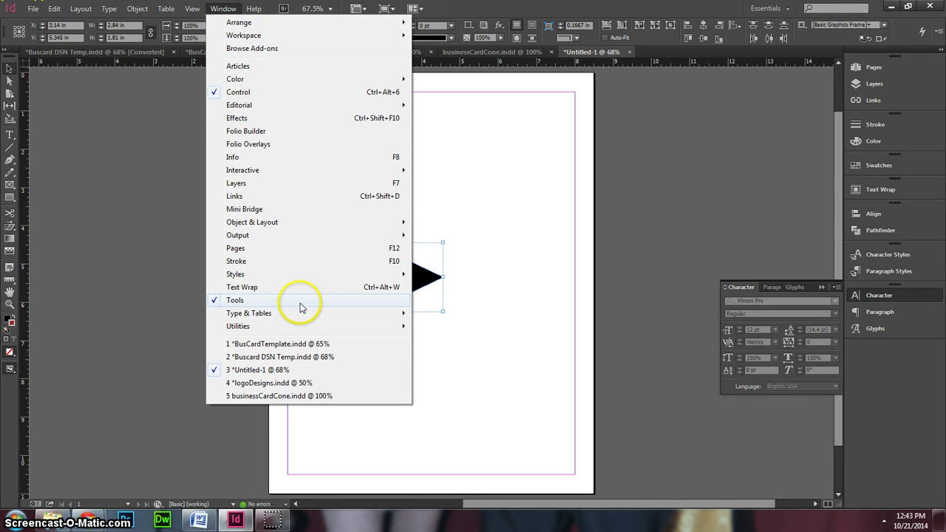
mouse_move(313, 229)
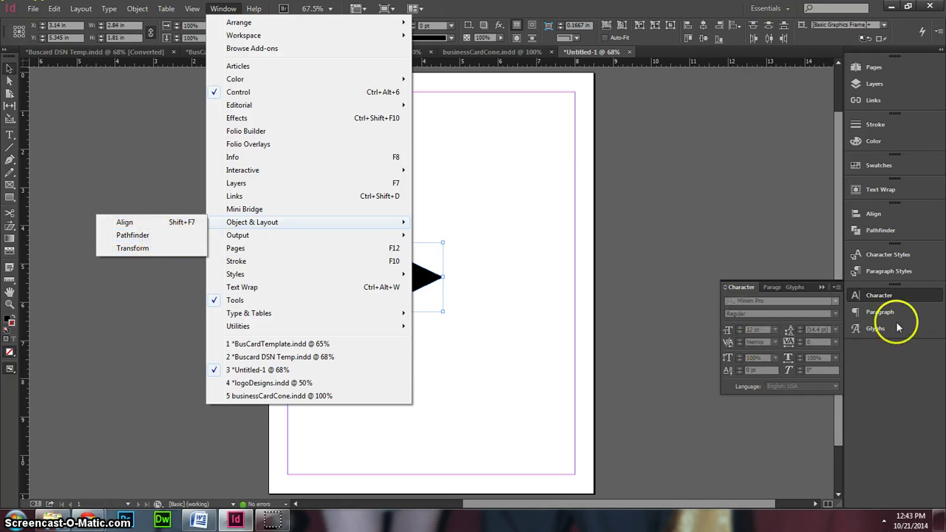
click(895, 233)
click(888, 230)
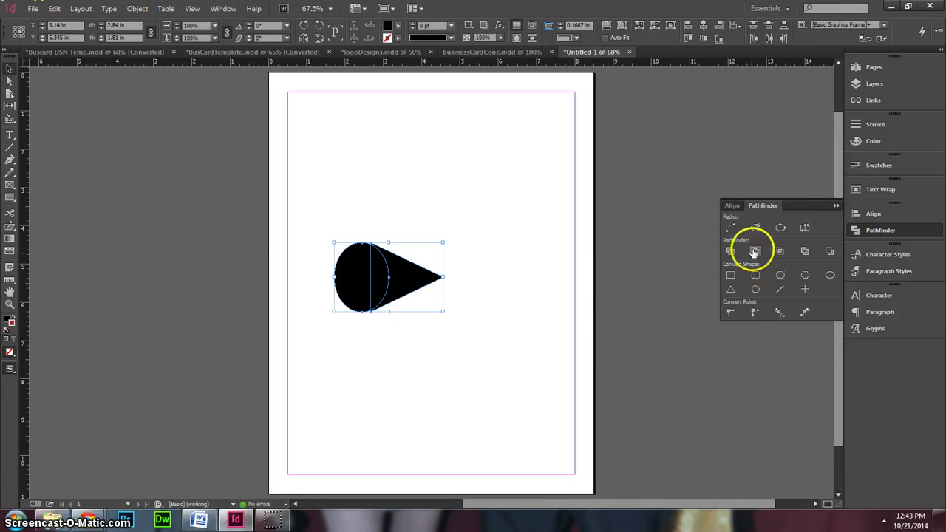
Step: Try subtracting the triangle from the ellipse with Pathfinder, and undo it to restore both shapes
key(ctrl+z)
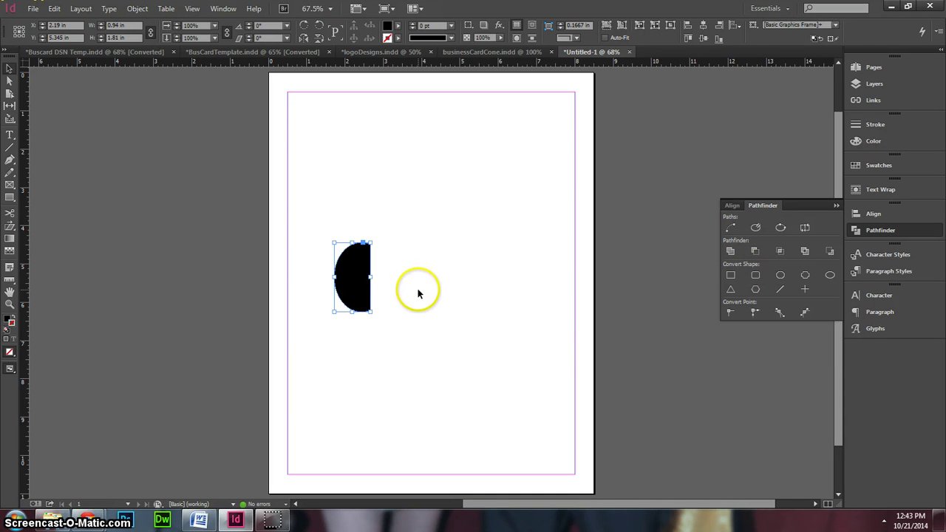
key(ctrl+z)
click(348, 270)
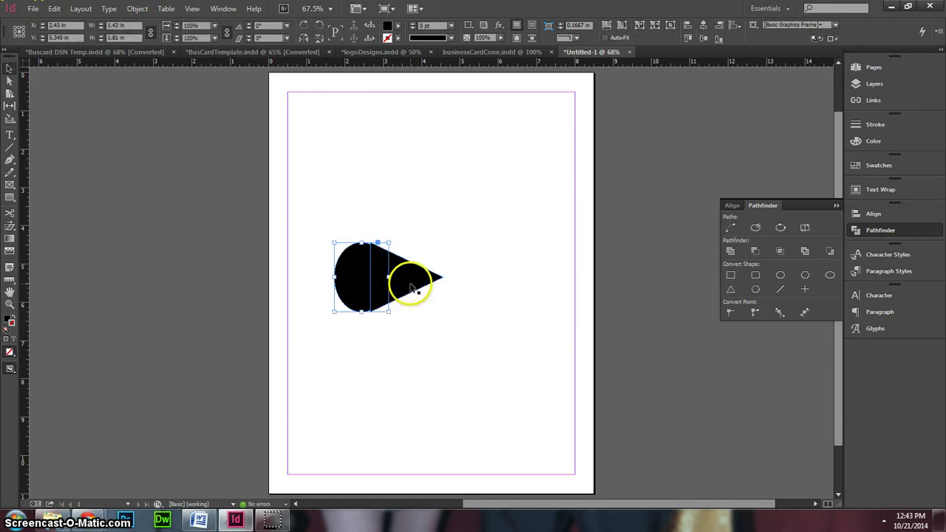
click(754, 251)
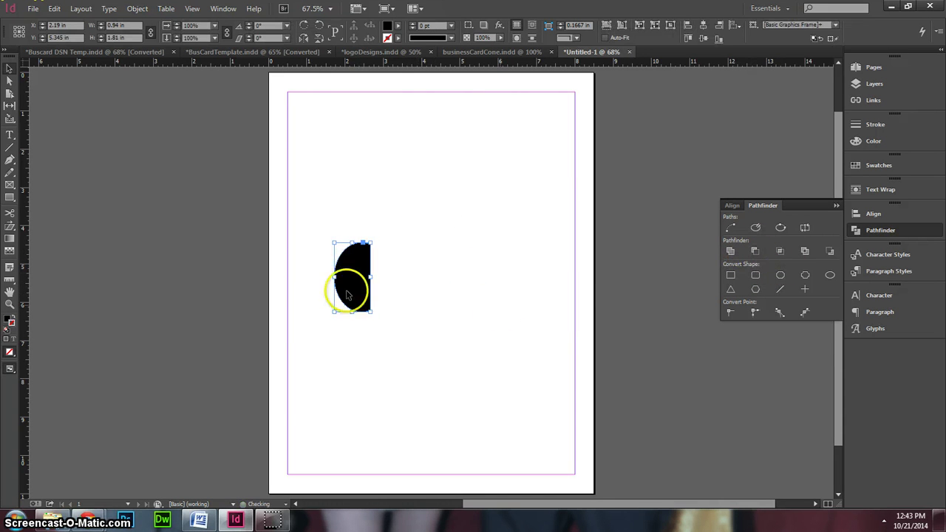
key(ctrl+z)
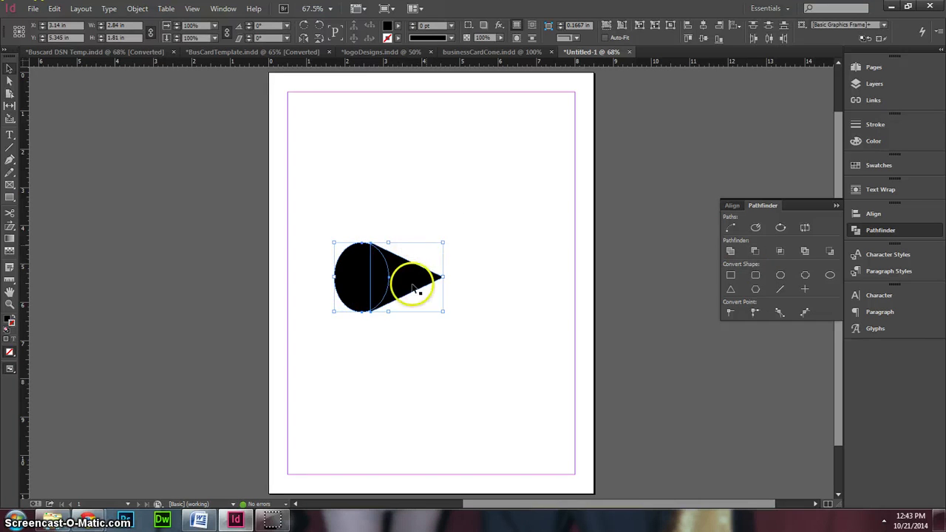
click(414, 288)
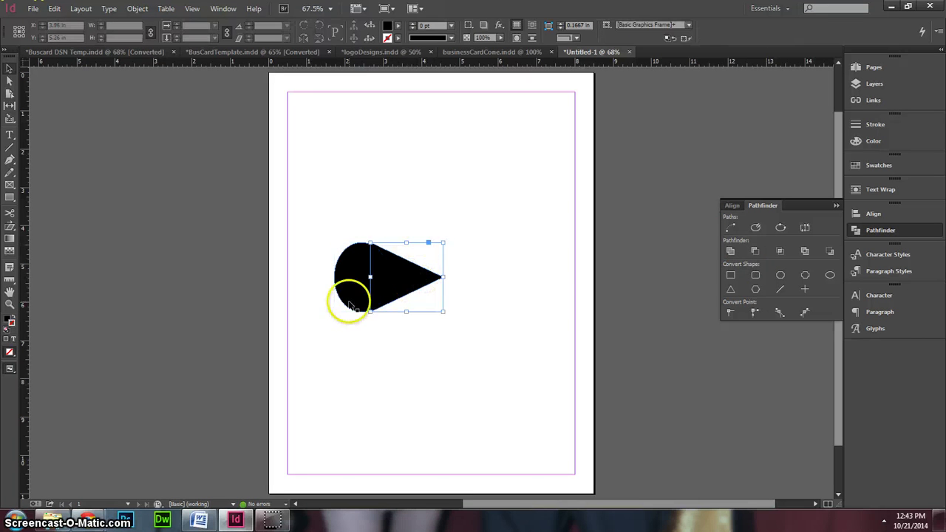
click(754, 251)
key(ctrl+z)
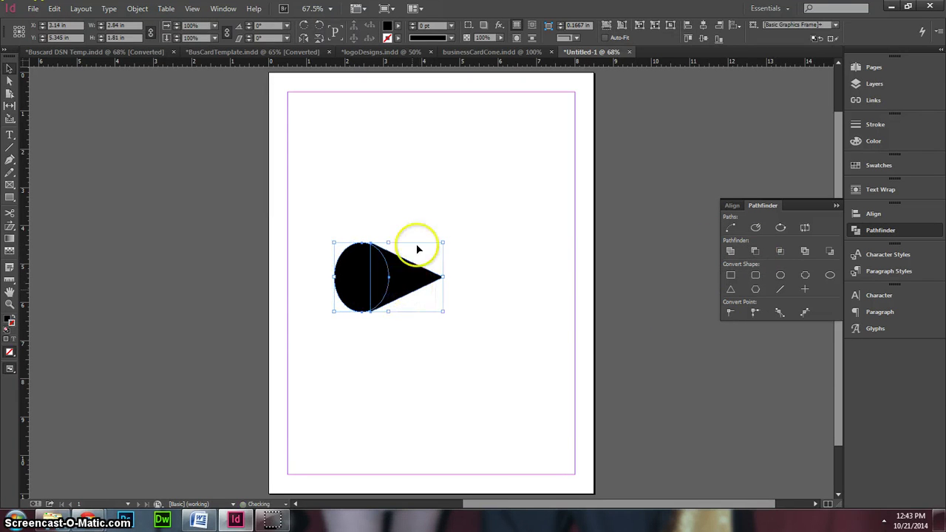
key(ctrl+shift+z)
key(ctrl+z)
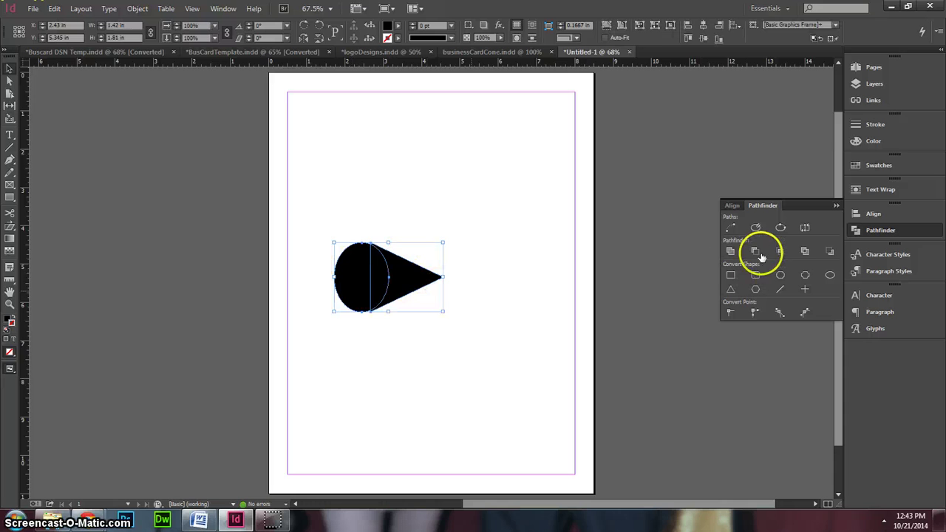
Step: Select both the ellipse and the triangle and merge them into a single cone shape with Pathfinder's Add operation
key(ctrl+shift+z)
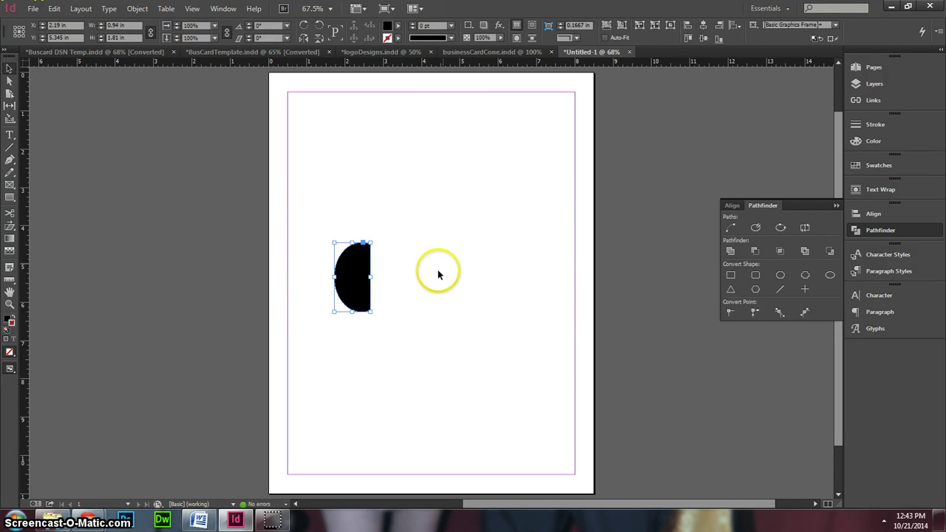
key(ctrl+z)
click(433, 200)
click(404, 277)
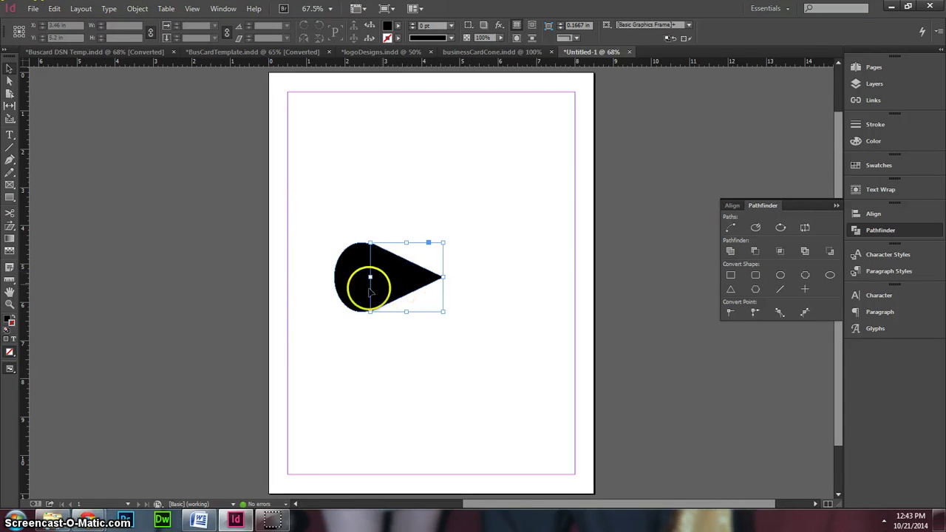
drag(321, 209, 477, 290)
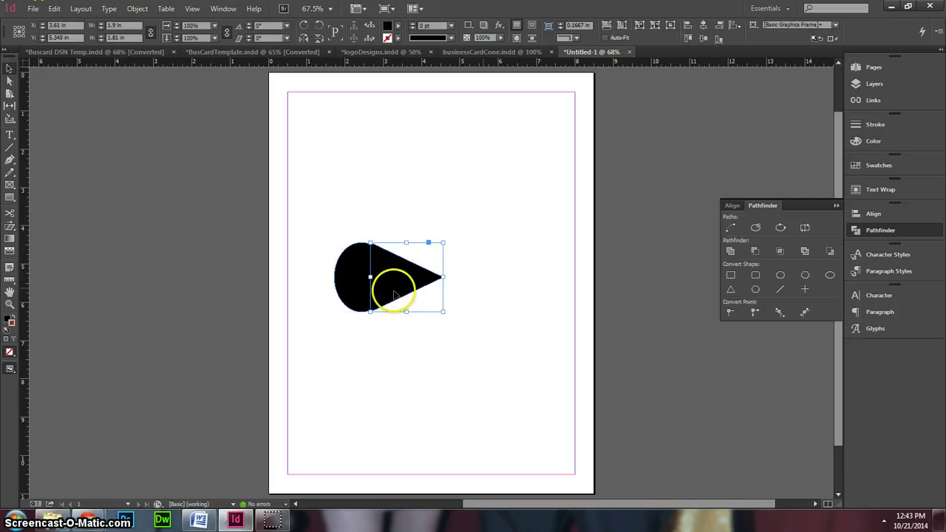
click(730, 252)
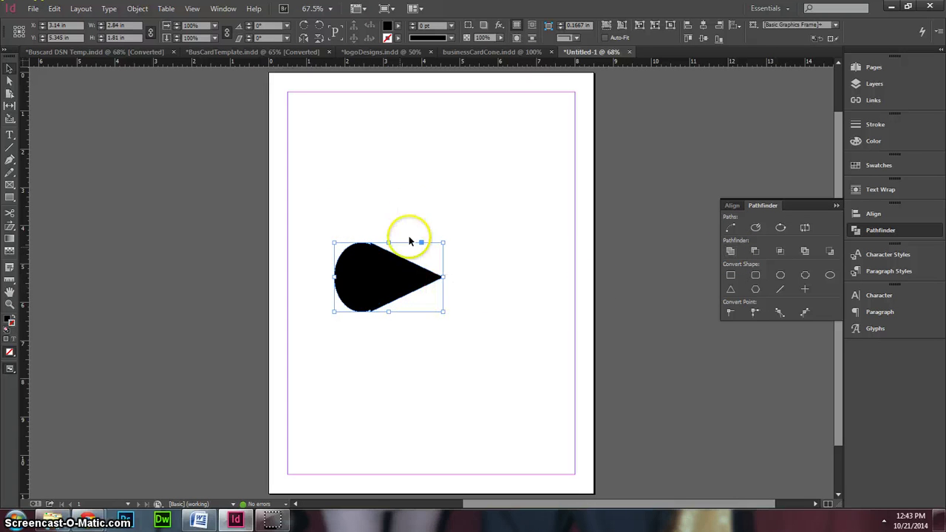
click(378, 277)
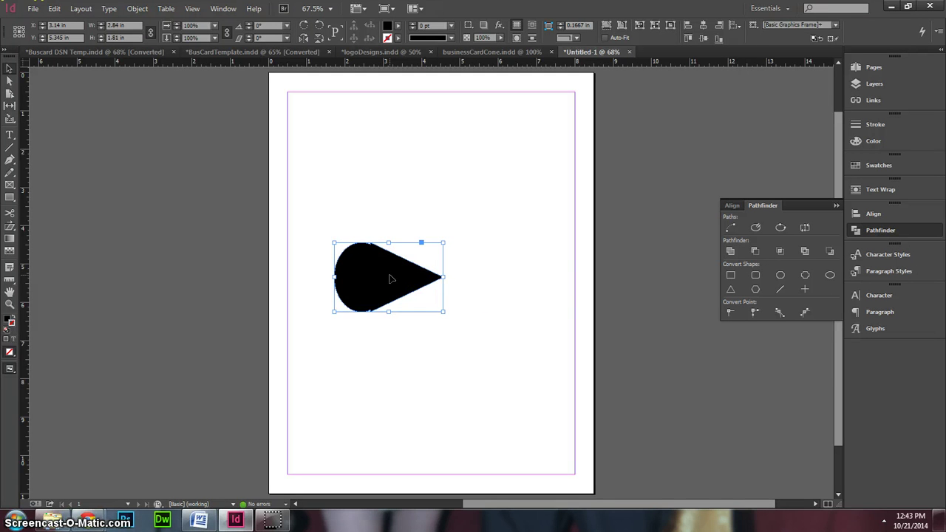
Step: Delete the inner notch anchor points at the upper and lower junctions between the rounded end and the straight sides
click(398, 276)
scroll(395, 270, up, 4)
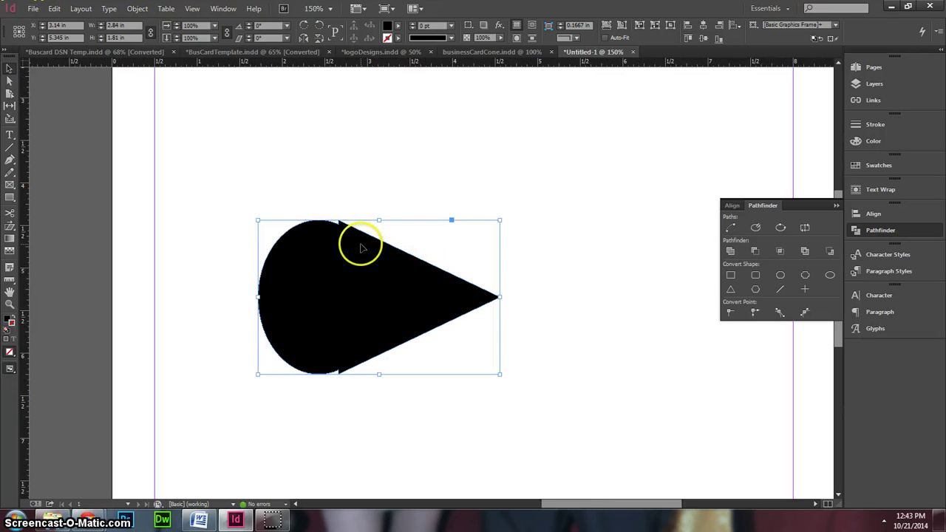
key(a)
scroll(341, 226, up, 3)
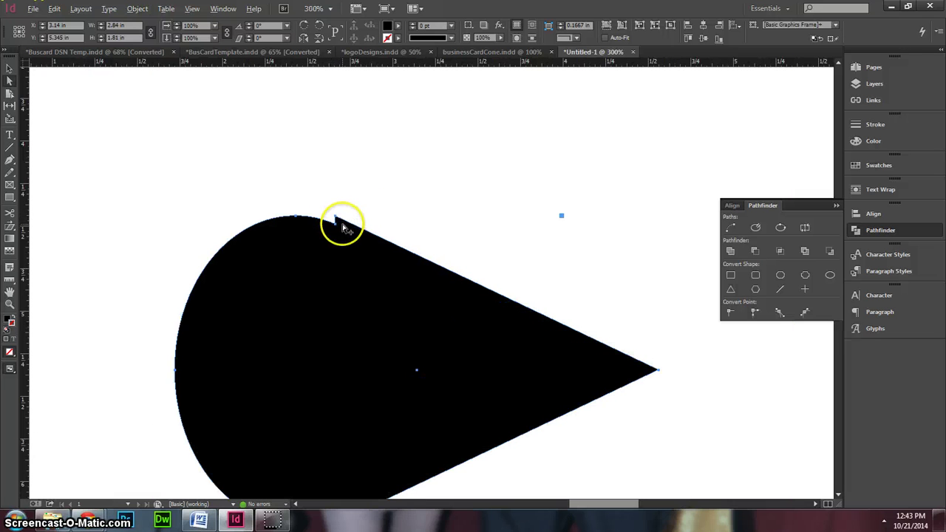
drag(453, 401, 481, 287)
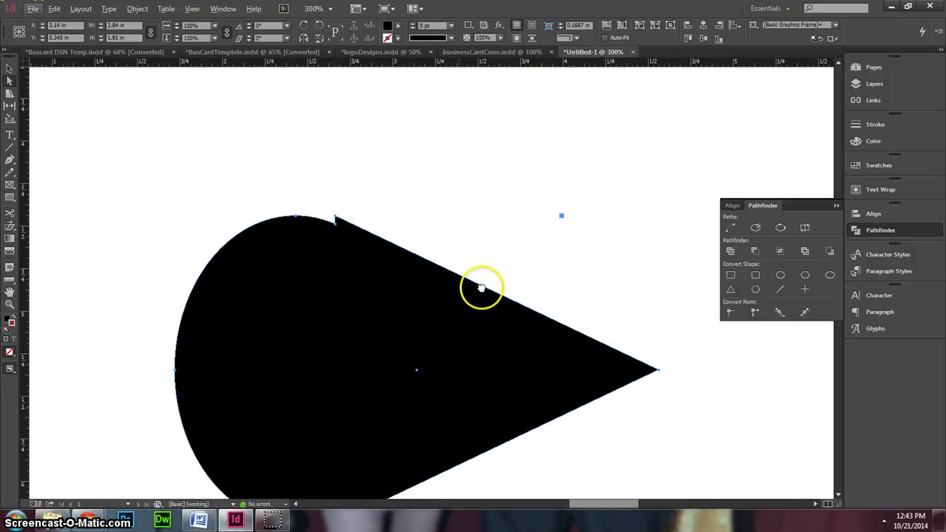
drag(440, 317, 436, 360)
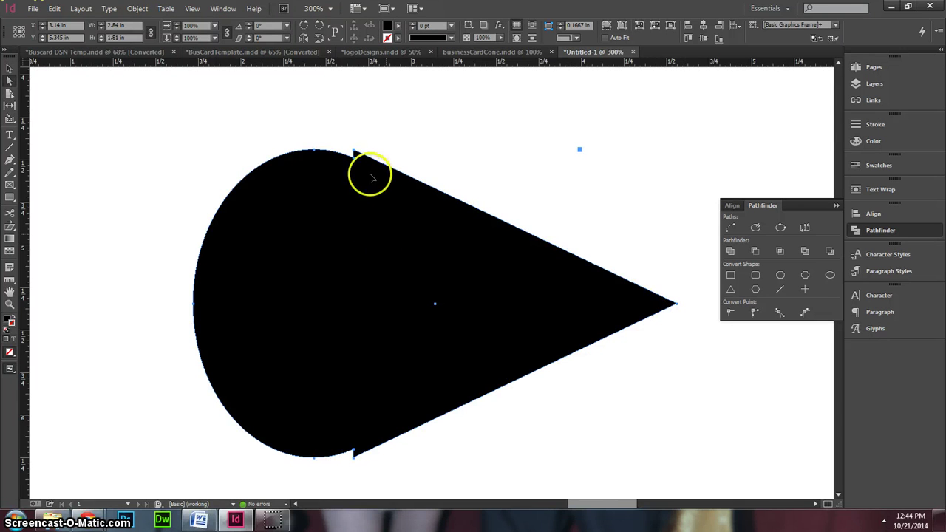
click(13, 80)
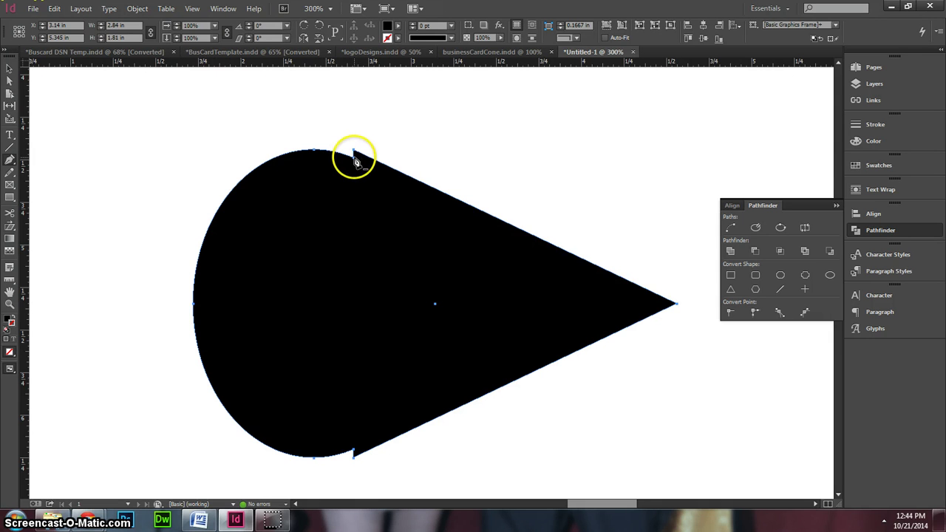
click(354, 451)
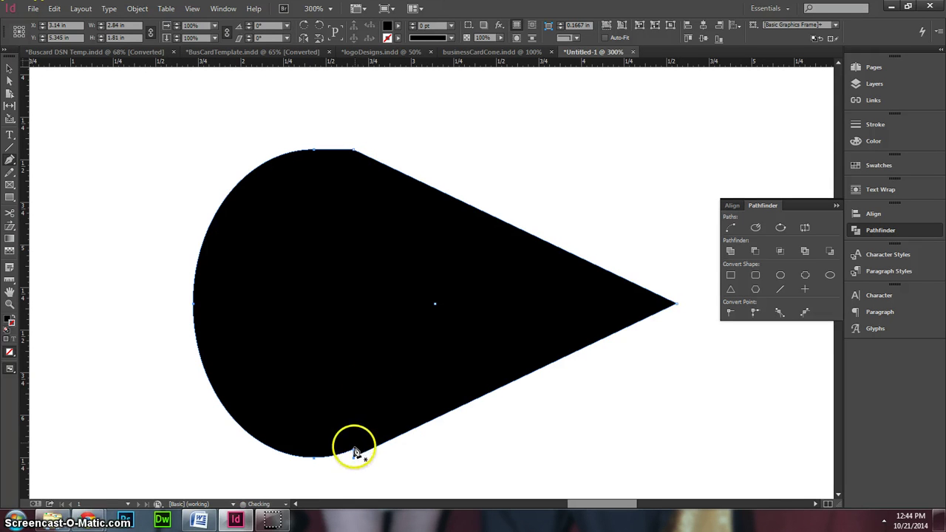
Step: Shift the upper and lower junction anchor points slightly inward so the curved end flows smoothly into the cone's straight sides
click(9, 81)
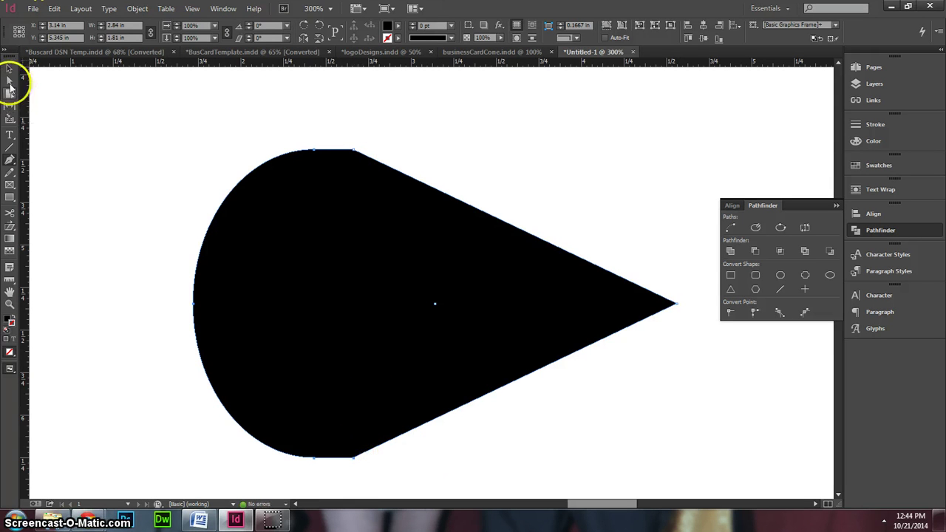
click(353, 153)
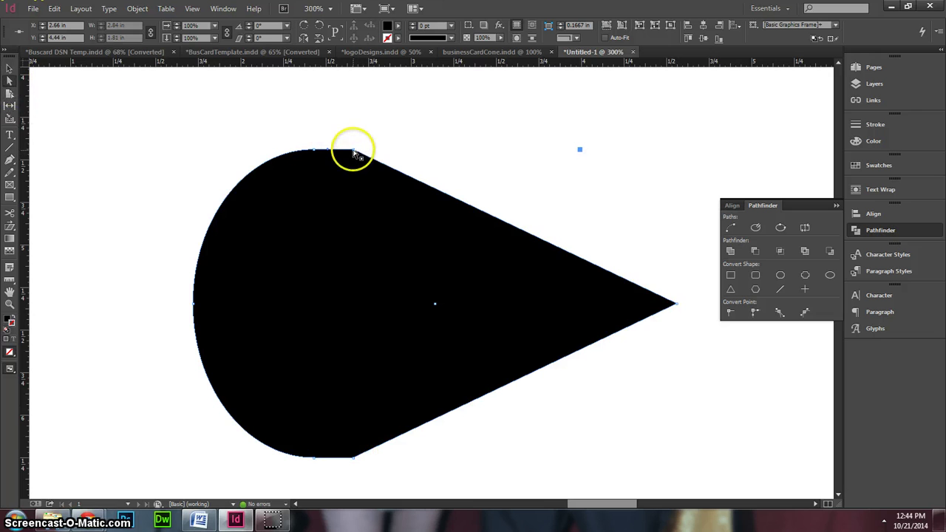
drag(353, 153, 355, 155)
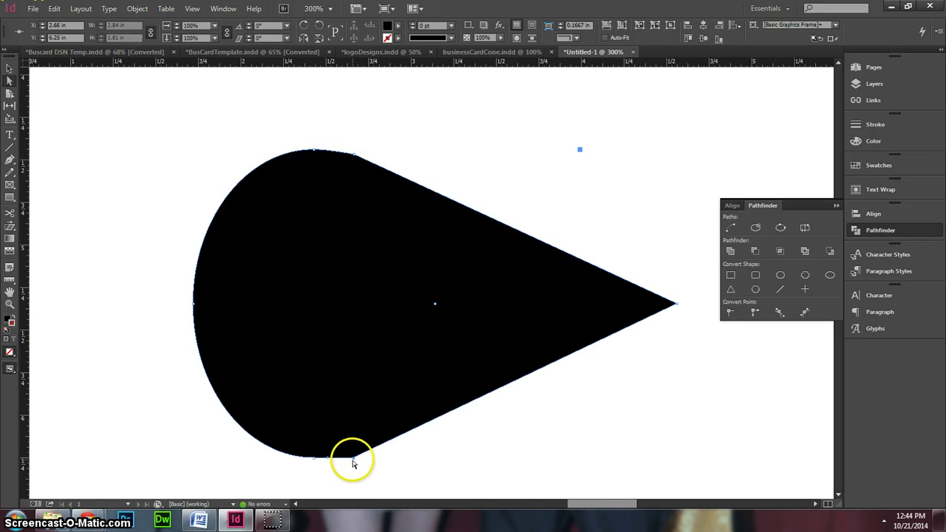
drag(354, 463, 356, 457)
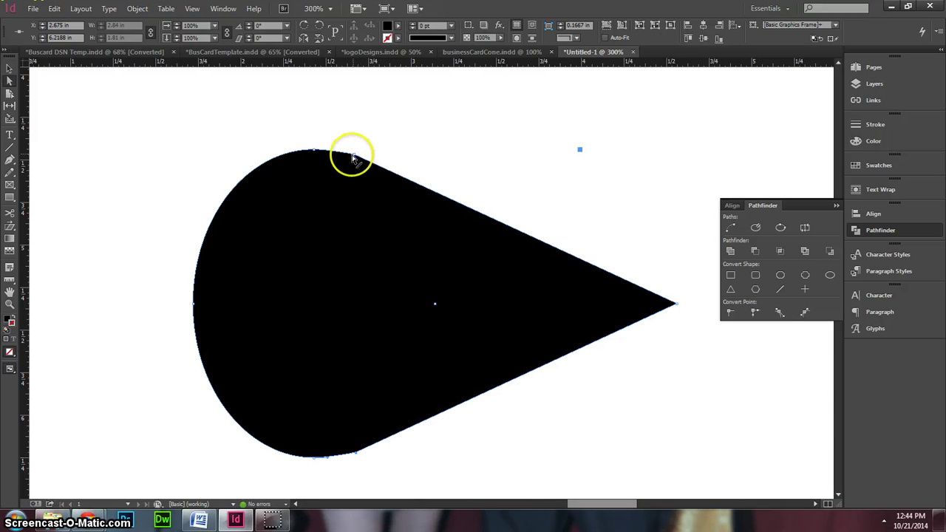
drag(354, 159, 386, 154)
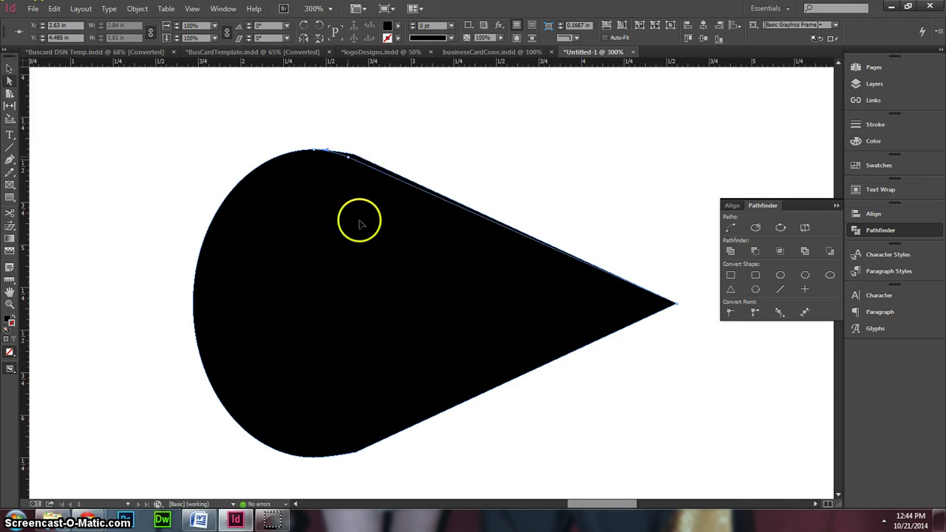
drag(355, 458, 345, 445)
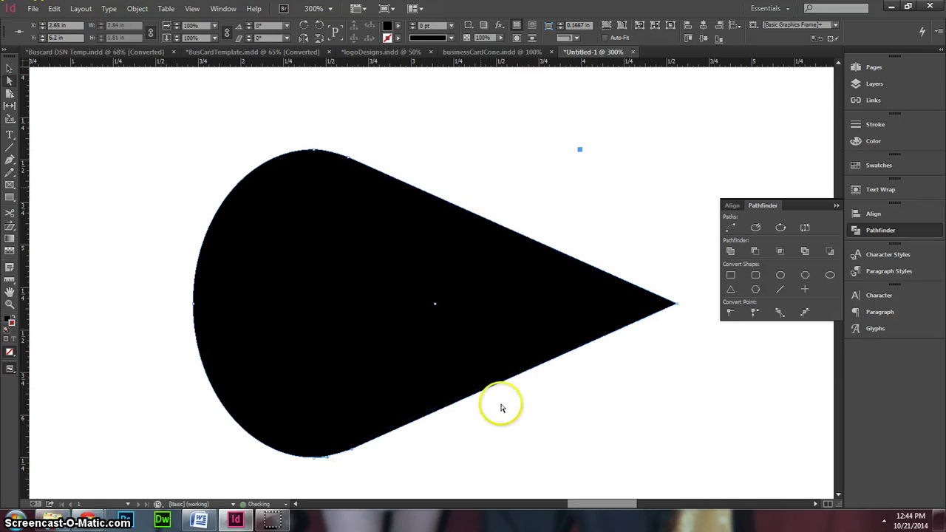
click(515, 159)
click(244, 179)
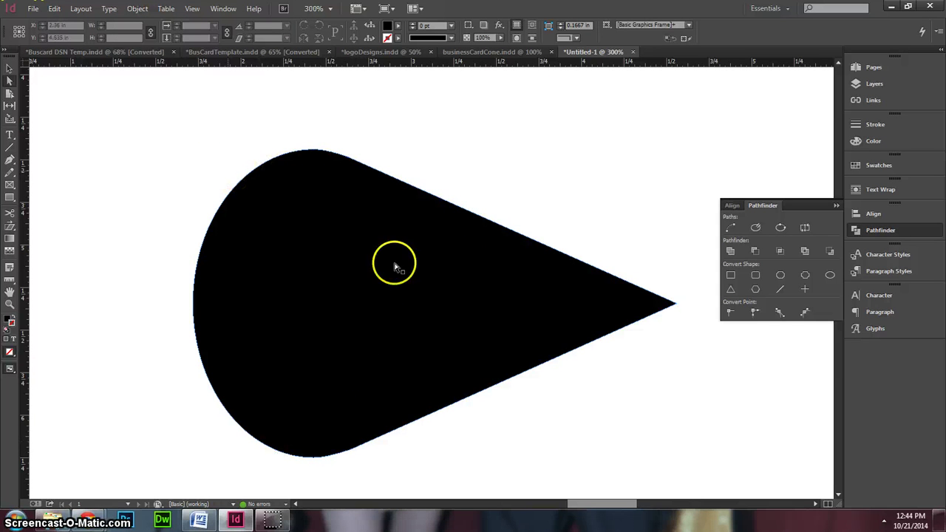
Step: Draw an ellipse about 1.2 × 1.65 in and place it over the cone's rounded end, roughly centred on its height
click(42, 135)
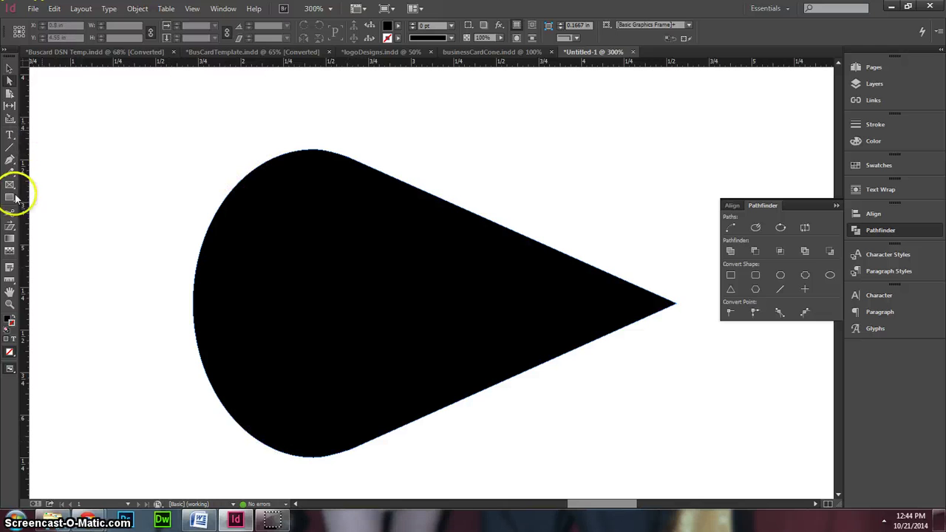
drag(9, 198, 69, 210)
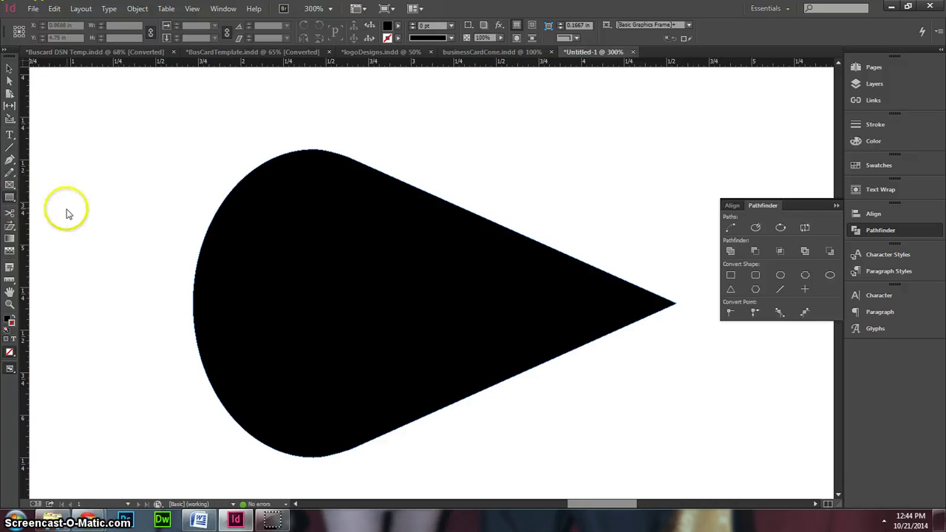
drag(172, 296, 274, 439)
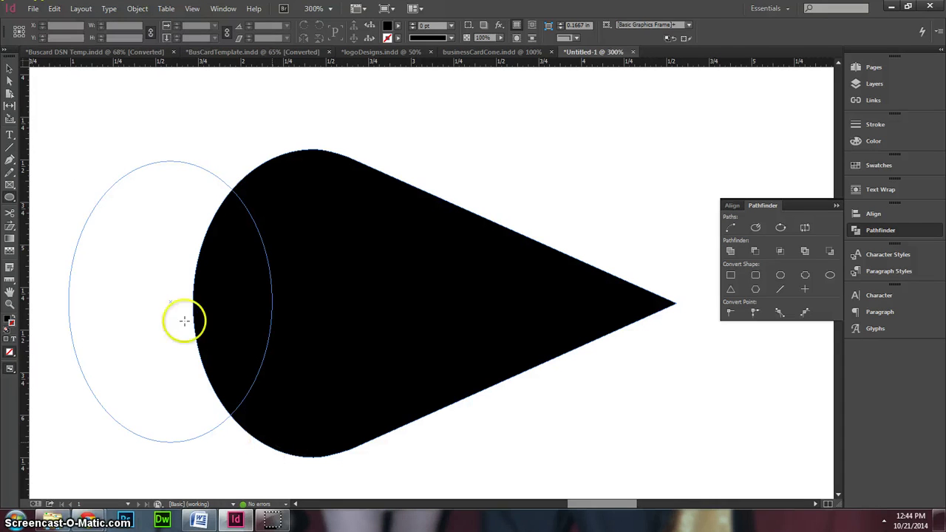
click(9, 68)
click(211, 272)
drag(211, 272, 294, 261)
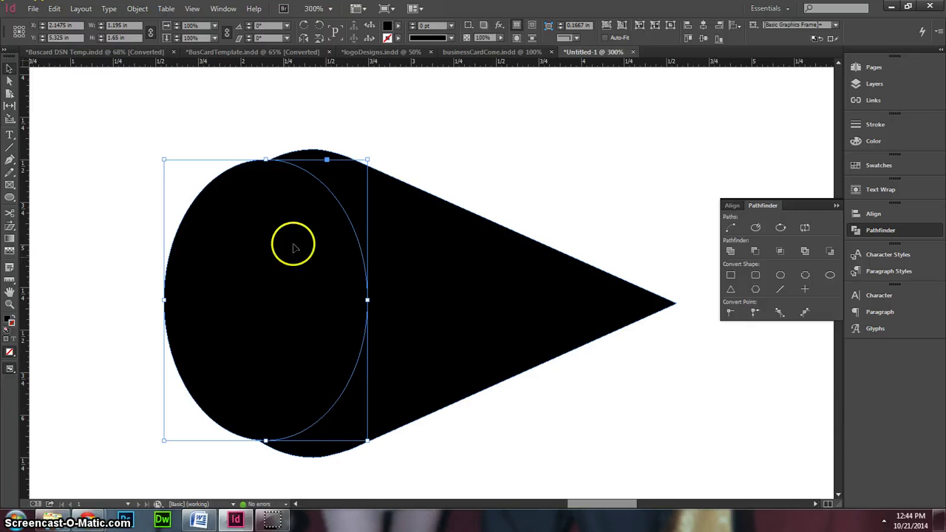
Step: Subtract the ellipse from the cone with Pathfinder to cut a concave curve into its wide end, and deselect the shape
click(755, 251)
click(176, 153)
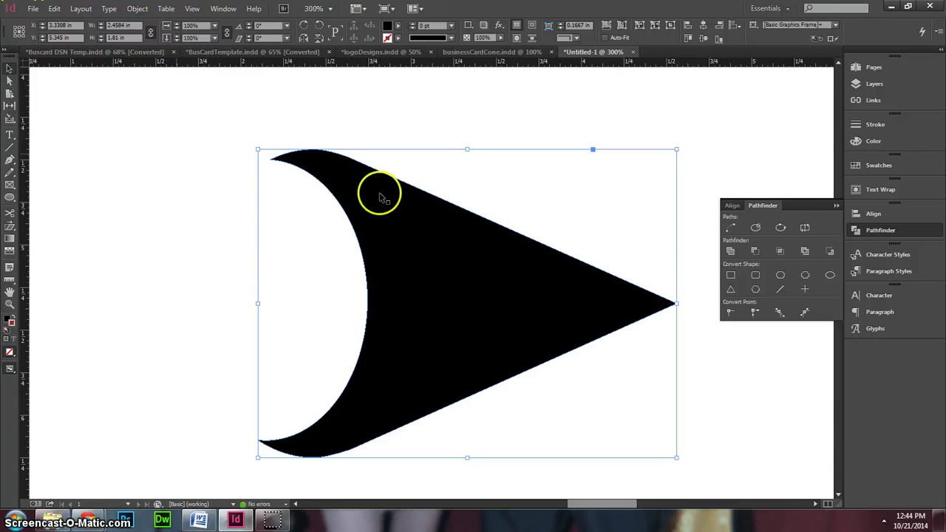
scroll(369, 332, down, 3)
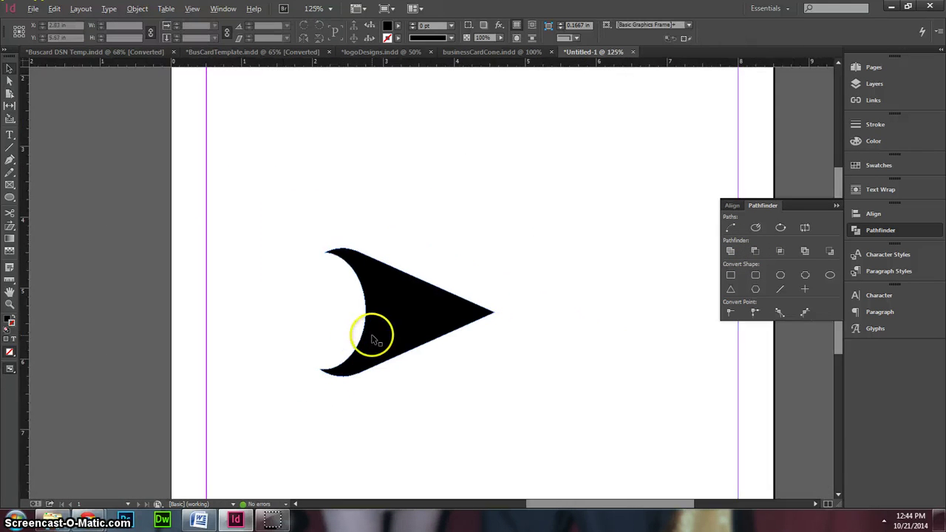
scroll(466, 332, up, 1)
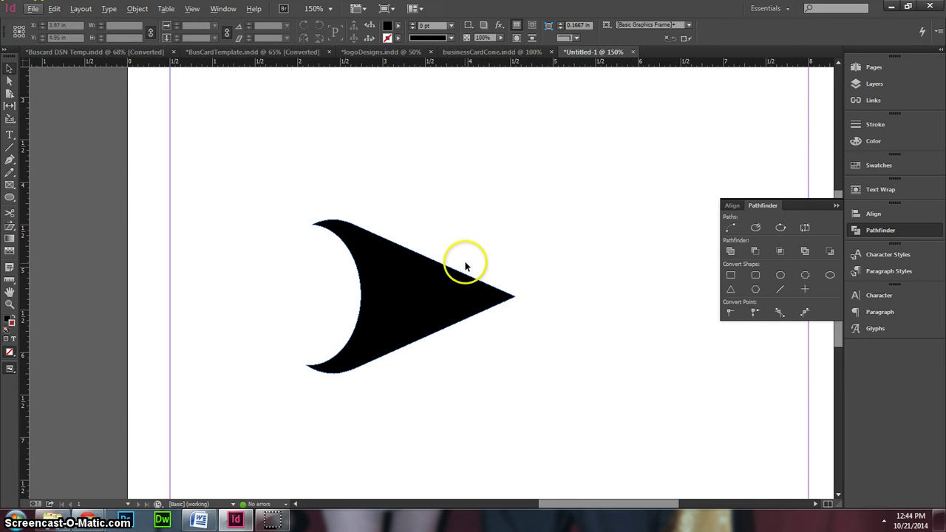
drag(595, 327, 496, 294)
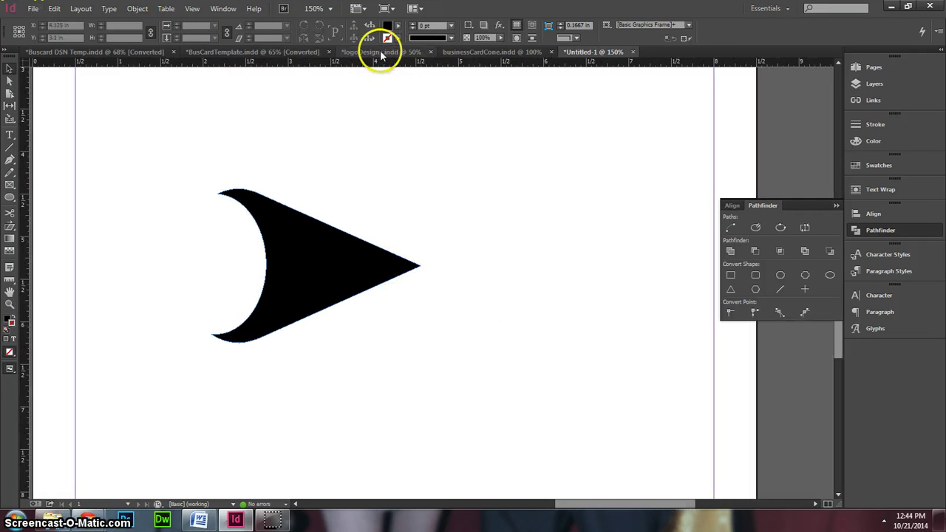
Step: Examine the logo variations in logoDesigns.indd as reference for the cone shapes, and return to the untitled document with the Ellipse tool ready
click(381, 53)
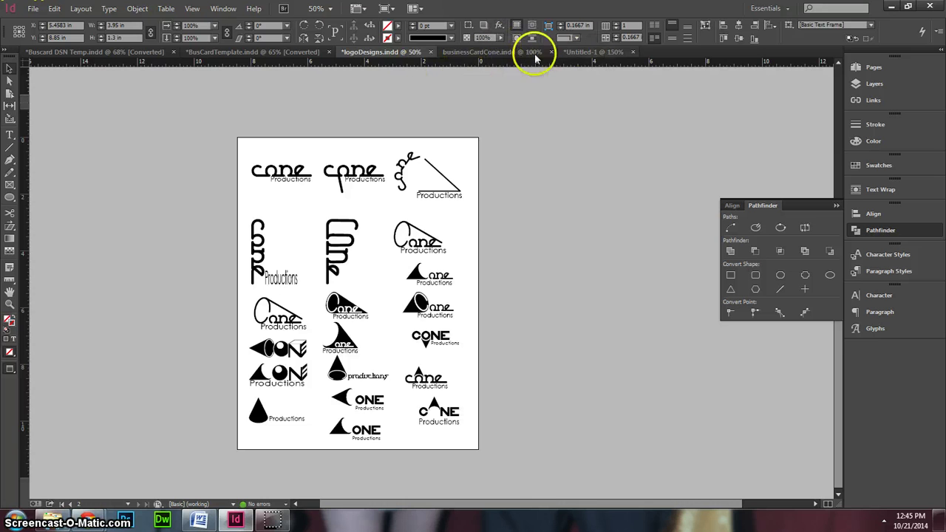
click(592, 52)
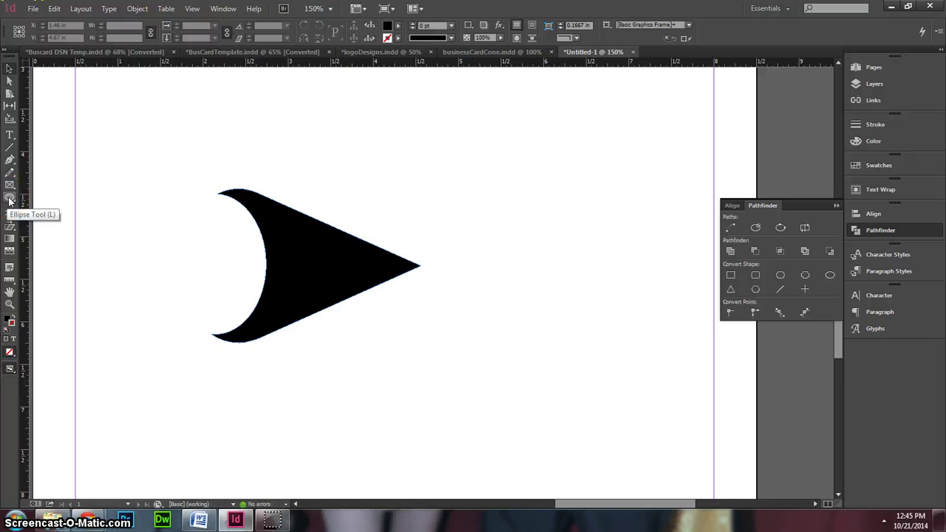
click(10, 198)
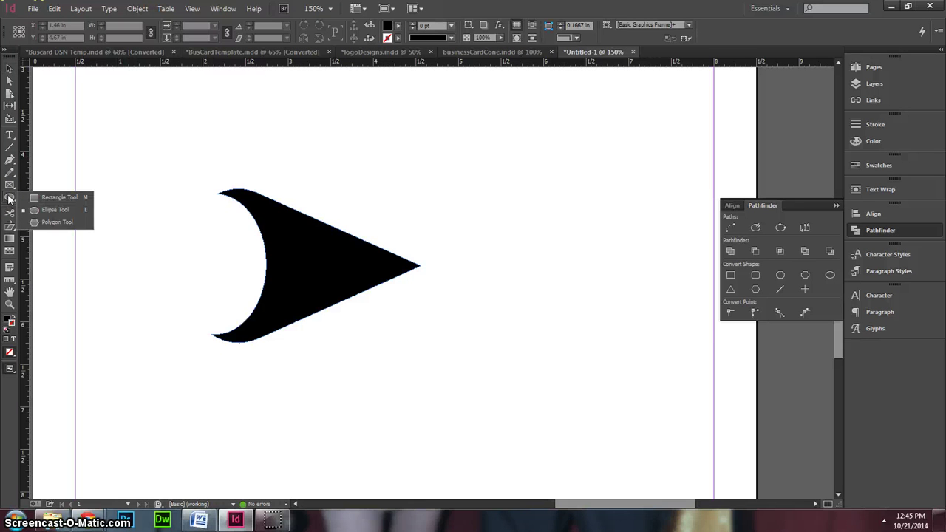
click(383, 57)
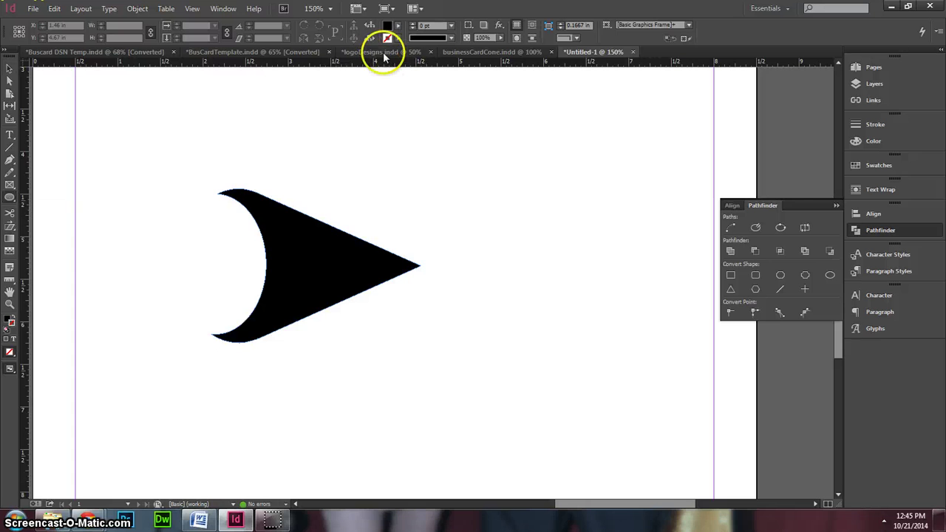
click(384, 57)
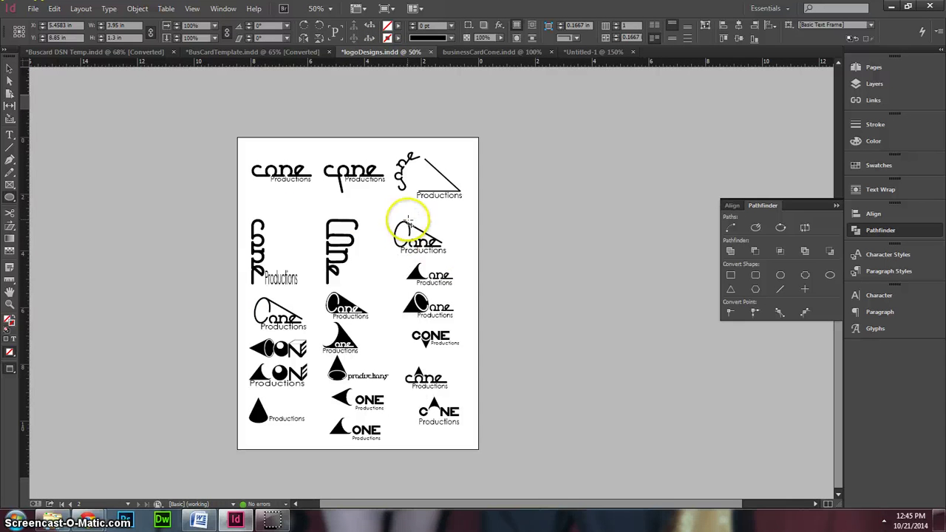
click(594, 56)
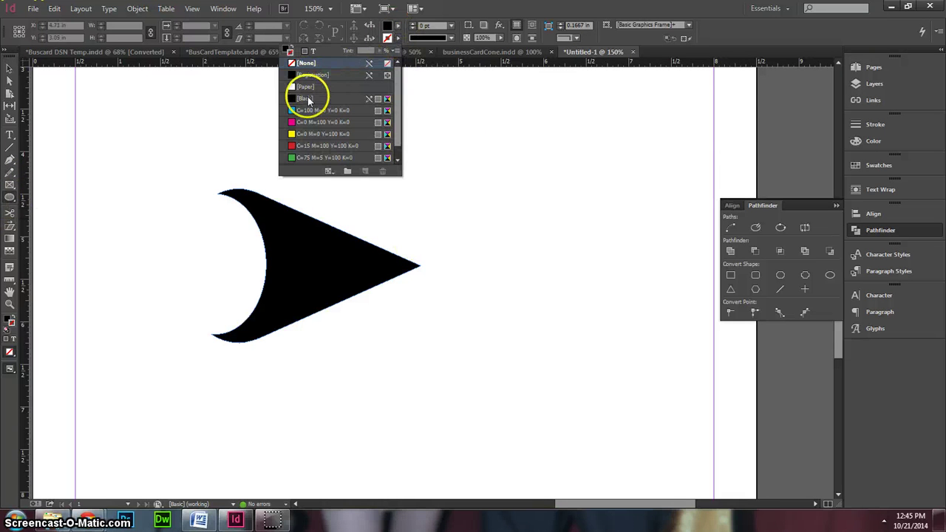
Step: Draw an unfilled ellipse about 1.32 × 2.05 in with a 6 pt black stroke beside the cone's point
click(303, 99)
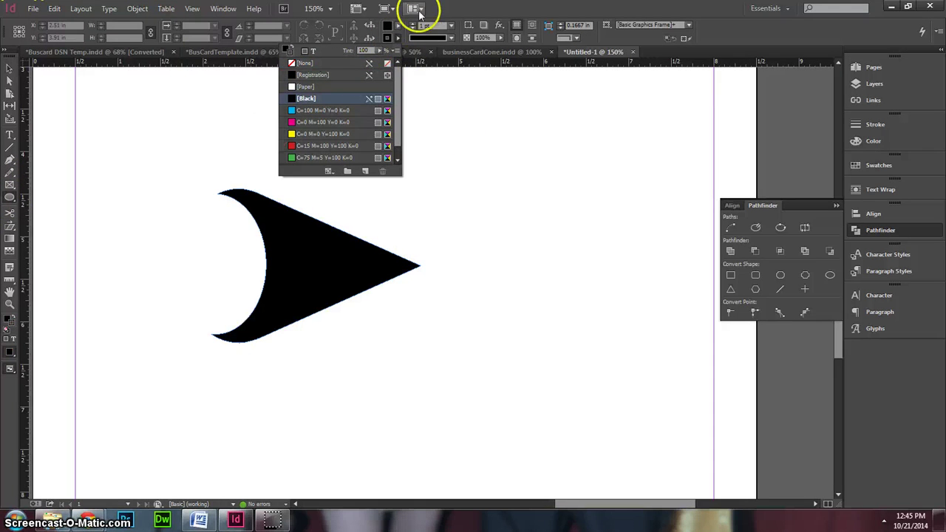
click(399, 28)
click(399, 27)
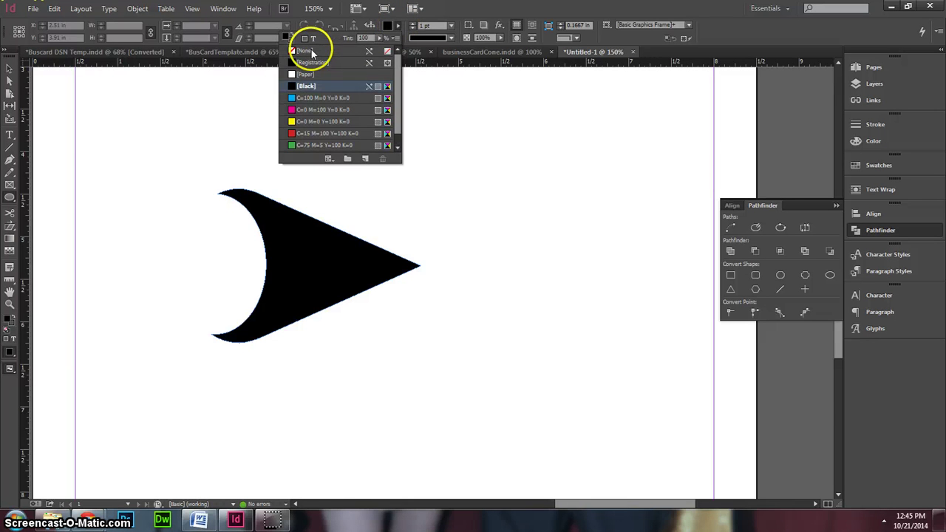
click(451, 26)
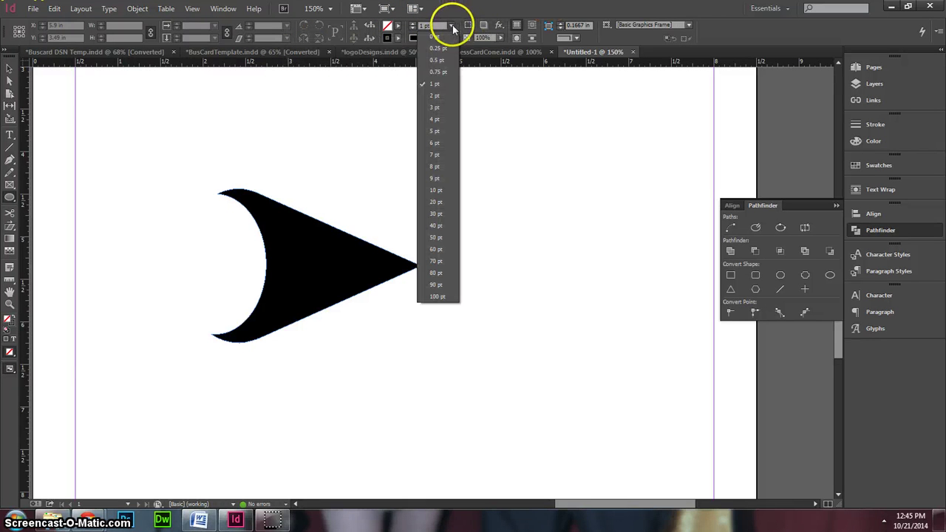
click(435, 143)
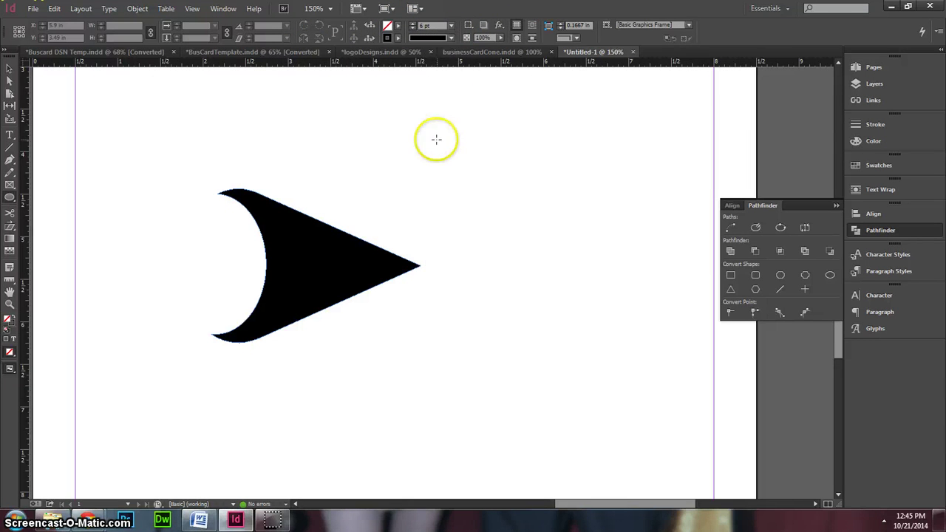
drag(500, 328, 612, 154)
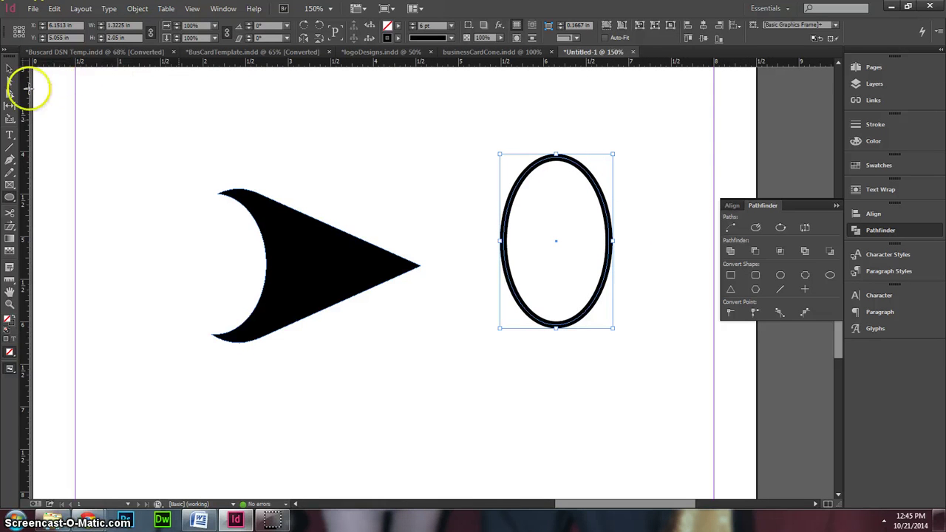
Step: Open the outlined ellipse's closed path with Pathfinder's Open Path
click(9, 68)
key(a)
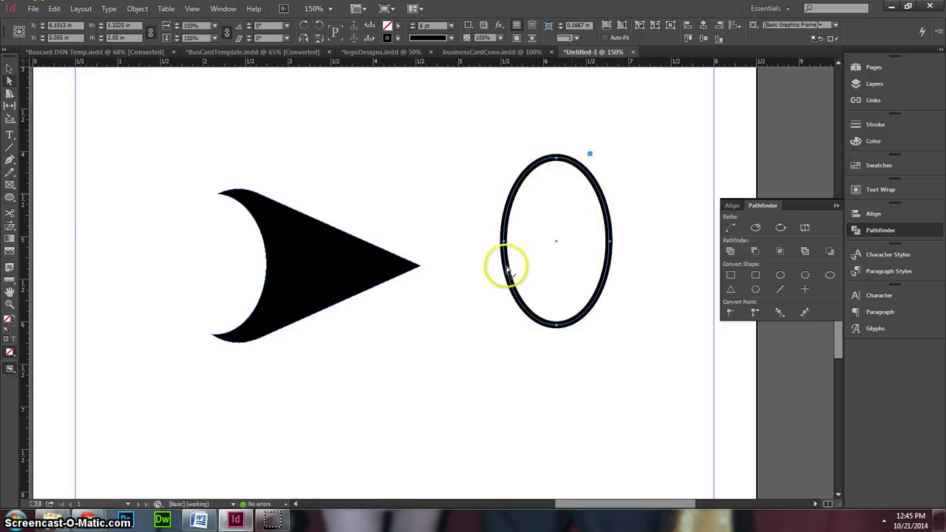
click(10, 68)
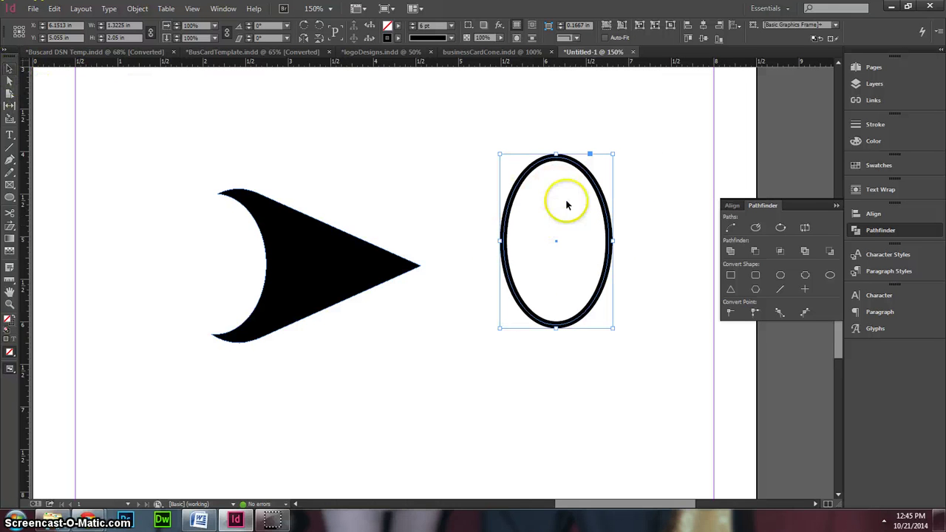
click(755, 228)
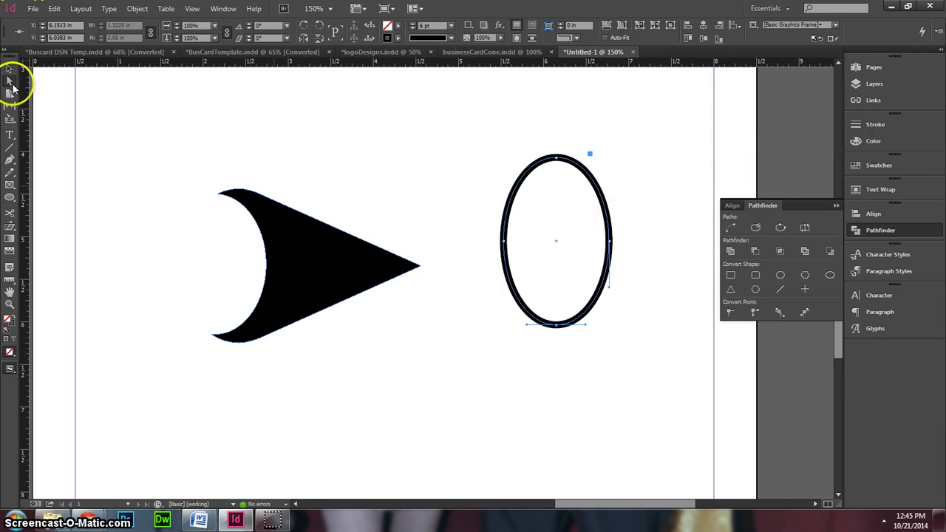
click(610, 244)
drag(609, 246, 623, 226)
key(ctrl+z)
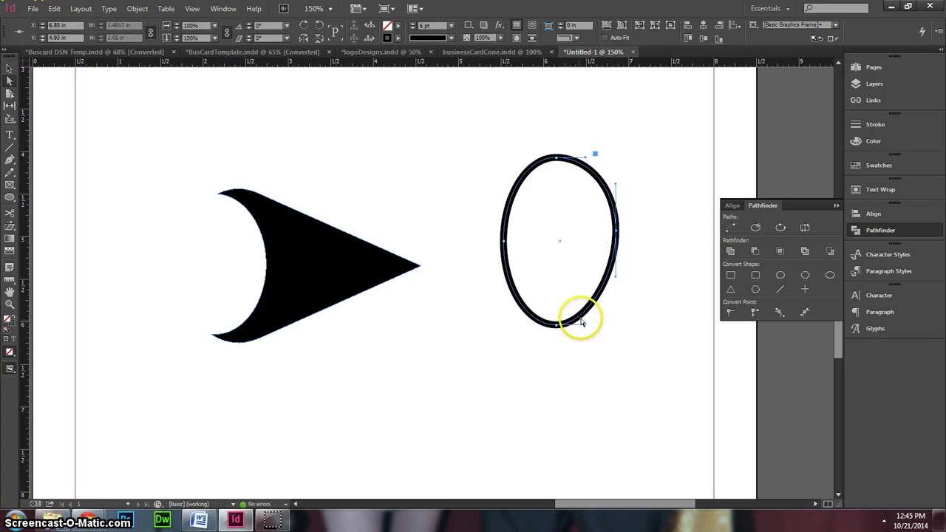
drag(558, 329, 531, 320)
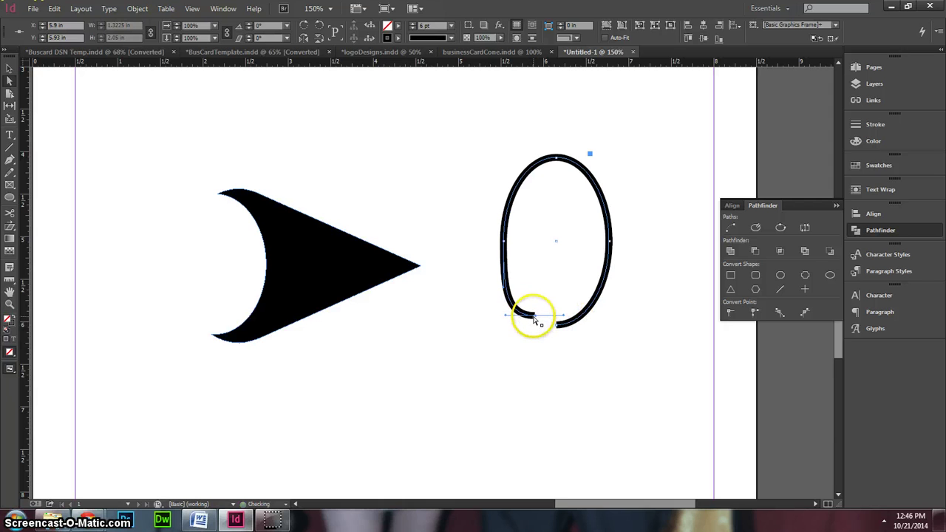
key(ctrl+z)
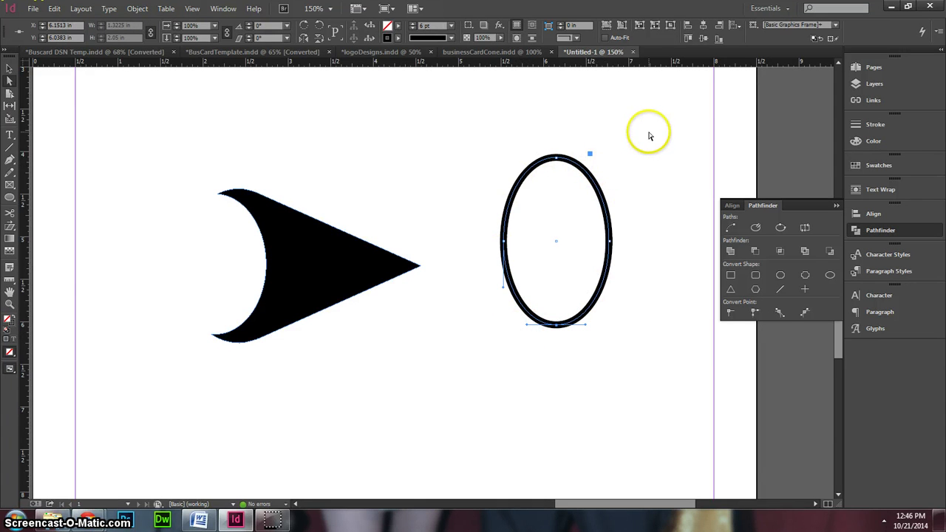
Step: Rotate the opened ellipse by -90° and reshape it to an upright oval about 1.49 in wide and 2.06 in tall
key(v)
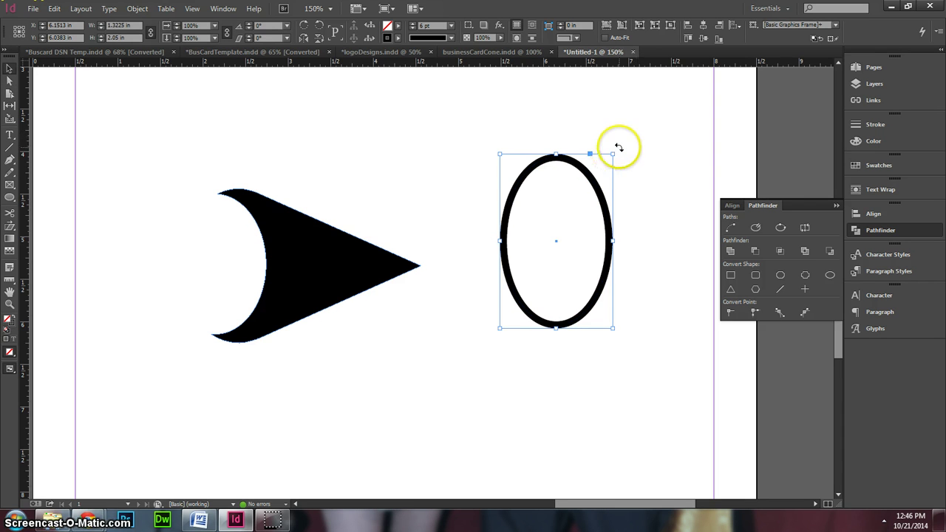
drag(607, 141, 560, 129)
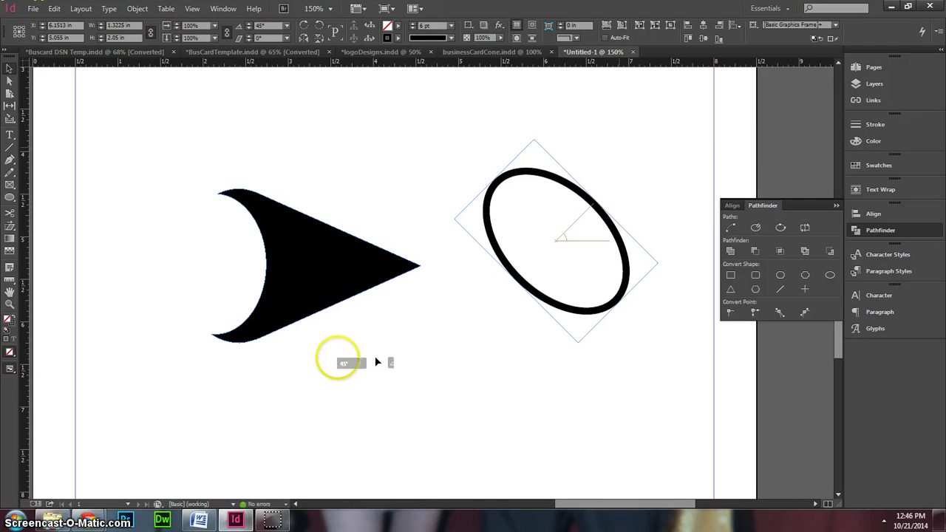
drag(373, 364, 630, 152)
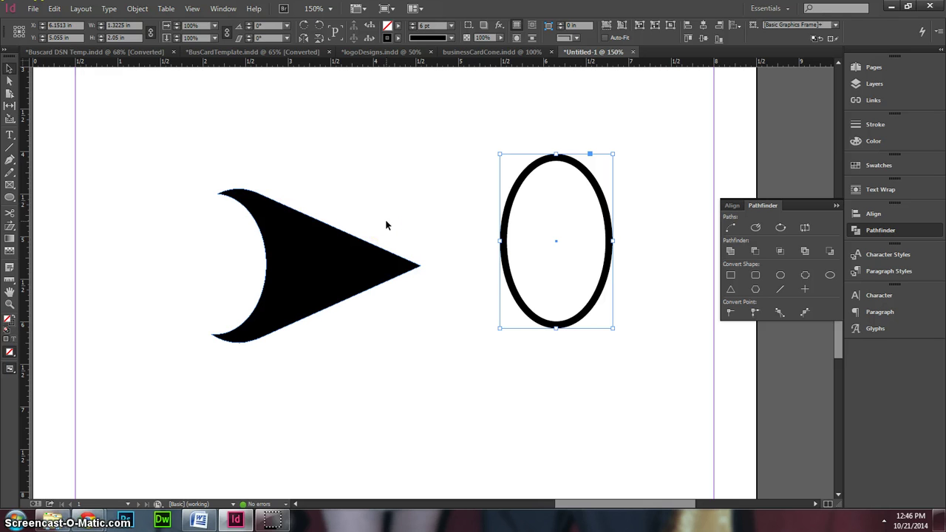
click(287, 27)
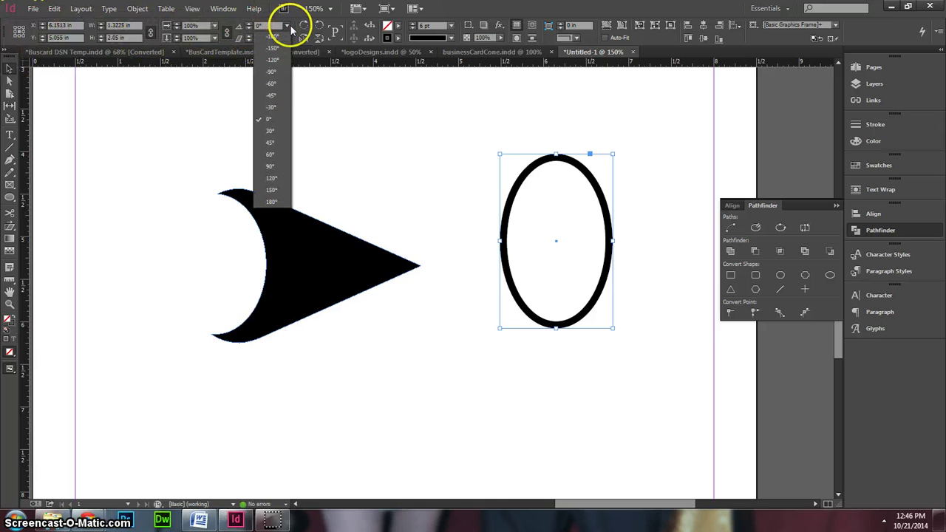
click(272, 72)
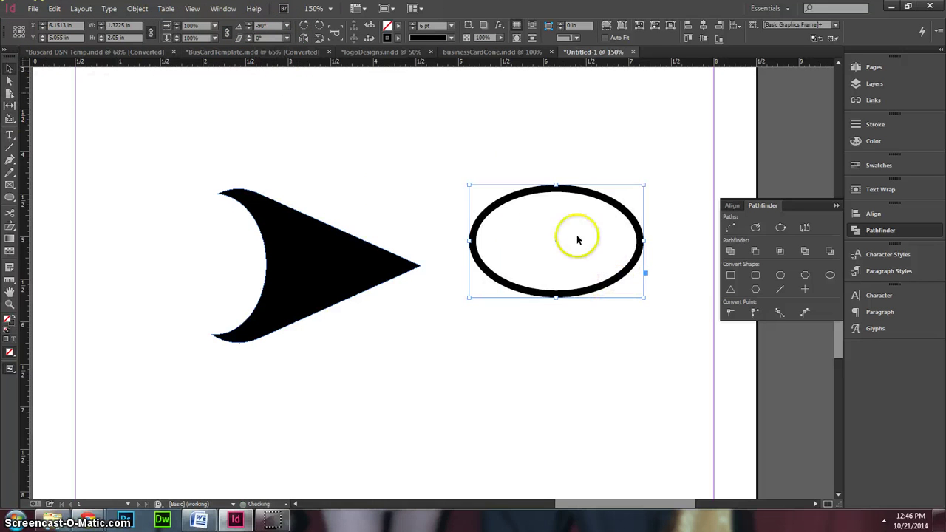
drag(556, 185, 556, 123)
drag(468, 211, 517, 210)
Step: Pull the two coinciding end points on the oval's left side apart vertically to leave a gap of about 0.6 in
click(10, 94)
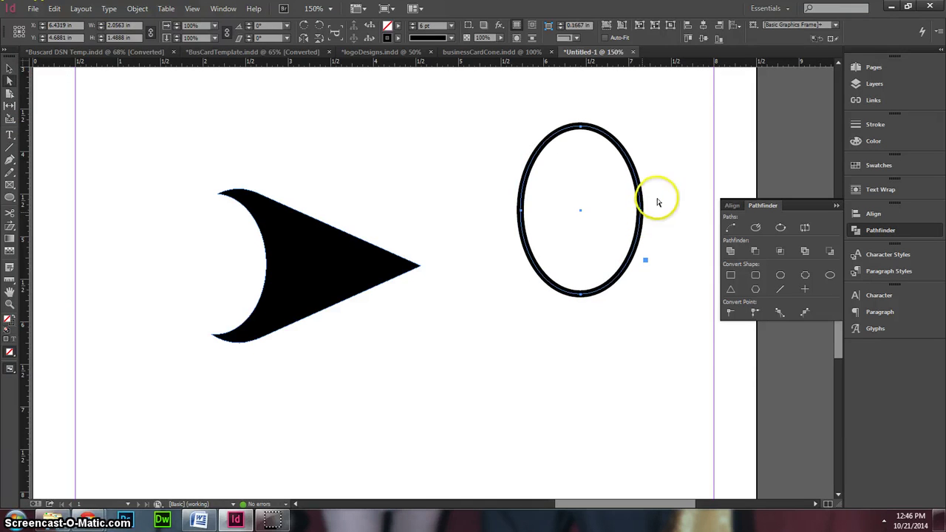
click(640, 212)
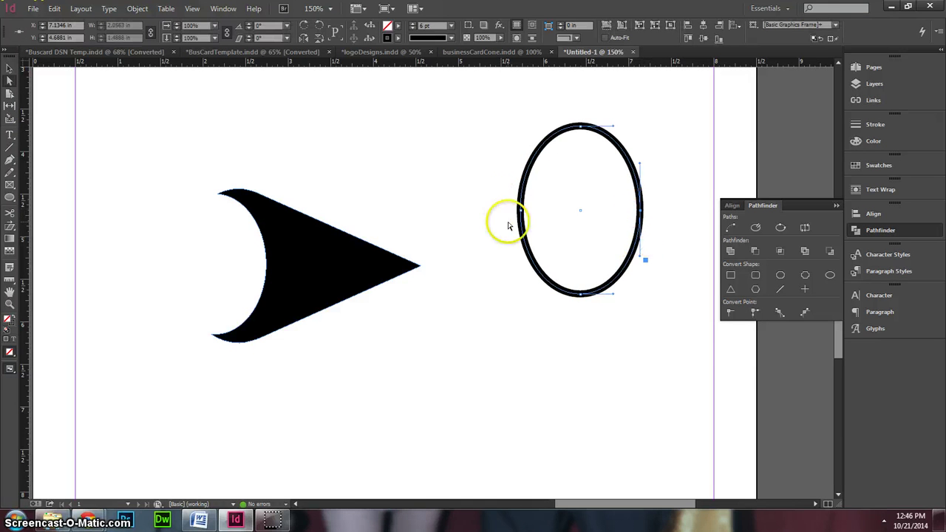
click(520, 211)
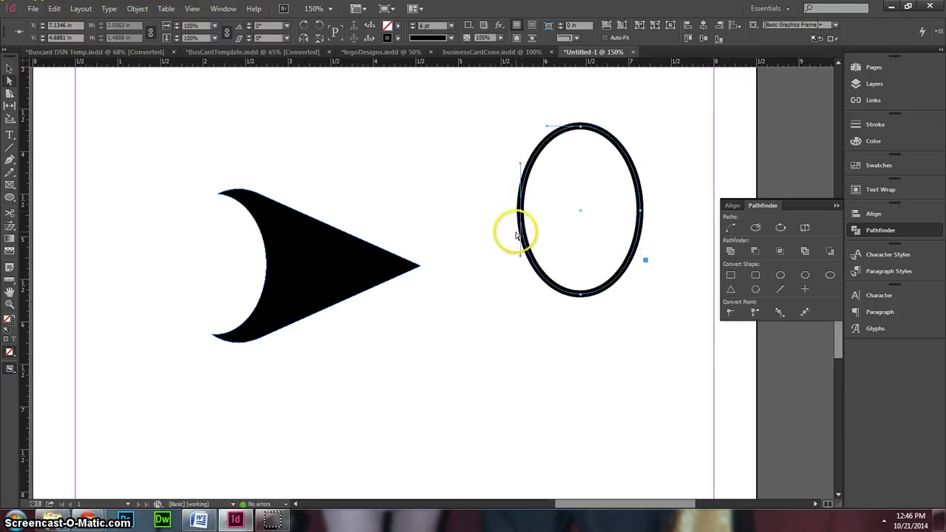
click(581, 294)
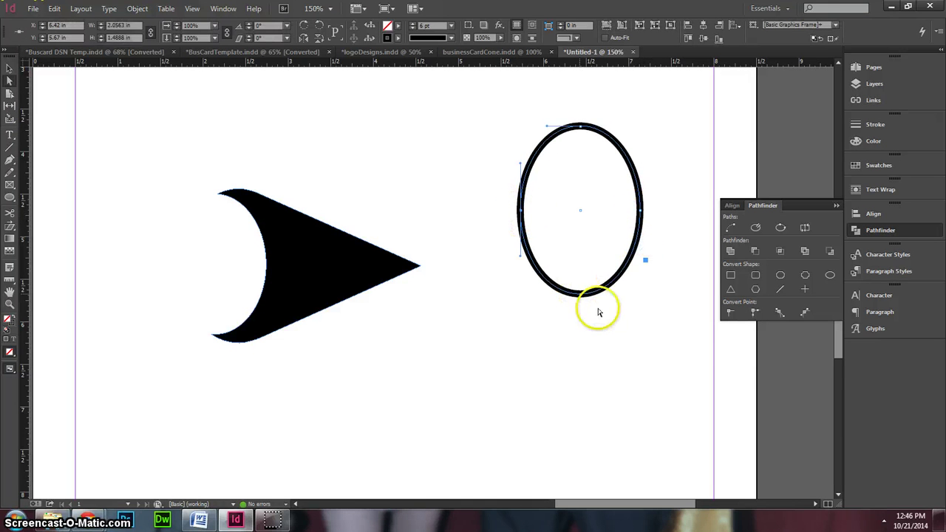
click(580, 127)
click(521, 212)
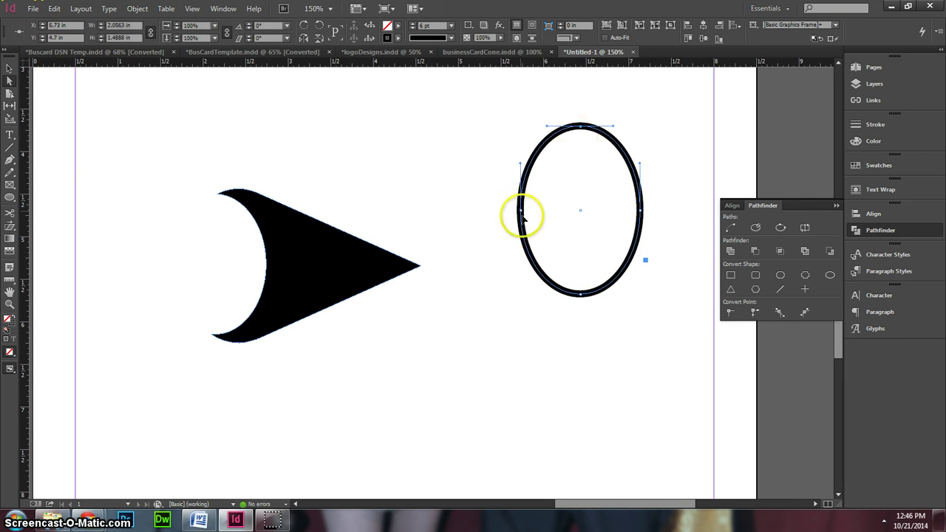
drag(521, 213, 522, 235)
click(523, 123)
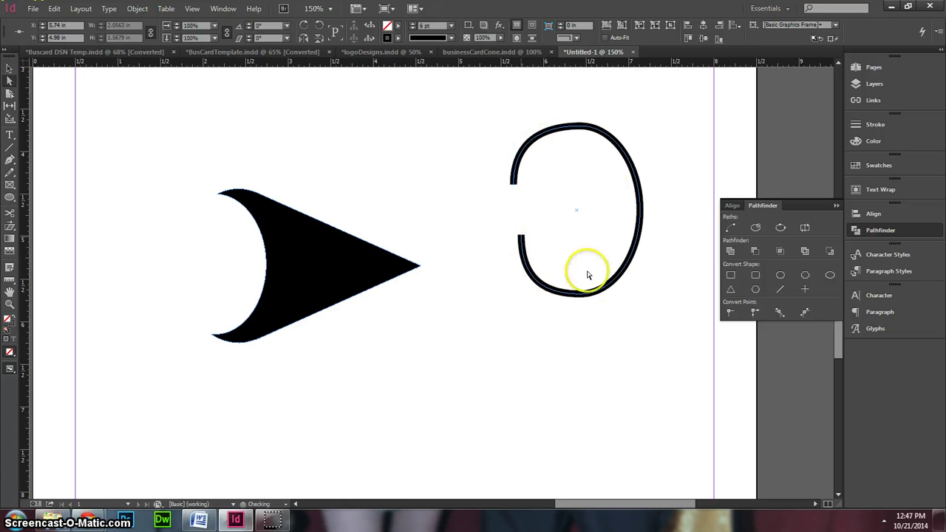
Step: Shift the gap's upper end point inward and adjust its direction handle so the upper arc narrows smoothly toward the gap
click(520, 148)
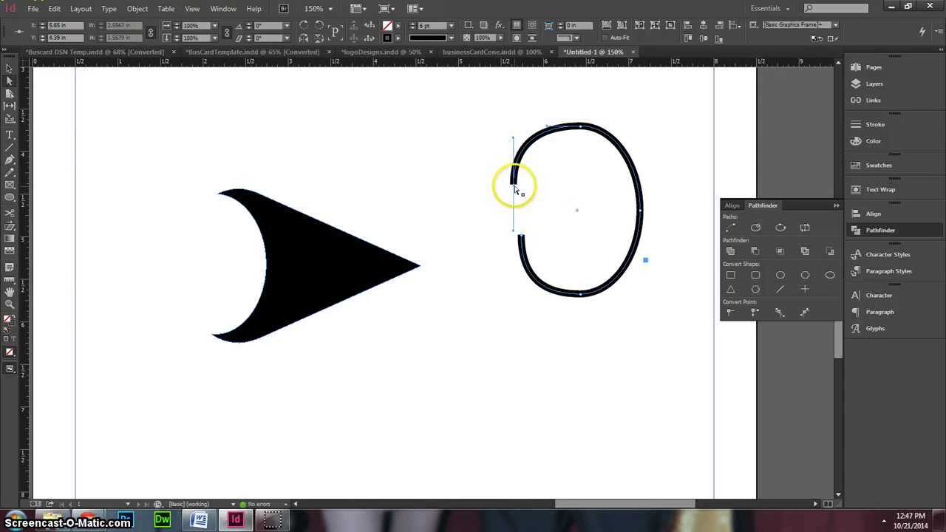
mouse_move(520, 188)
mouse_down()
mouse_move(574, 190)
mouse_move(530, 186)
mouse_up()
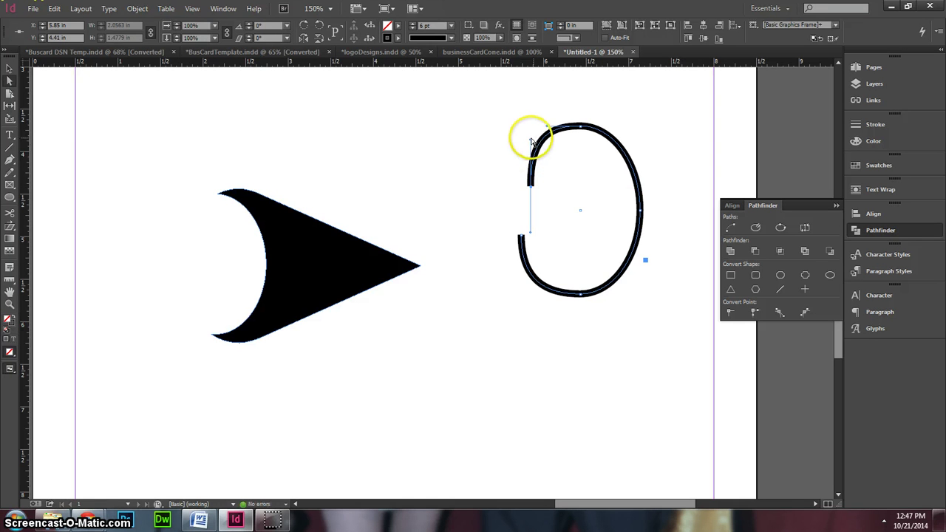
drag(531, 140, 525, 155)
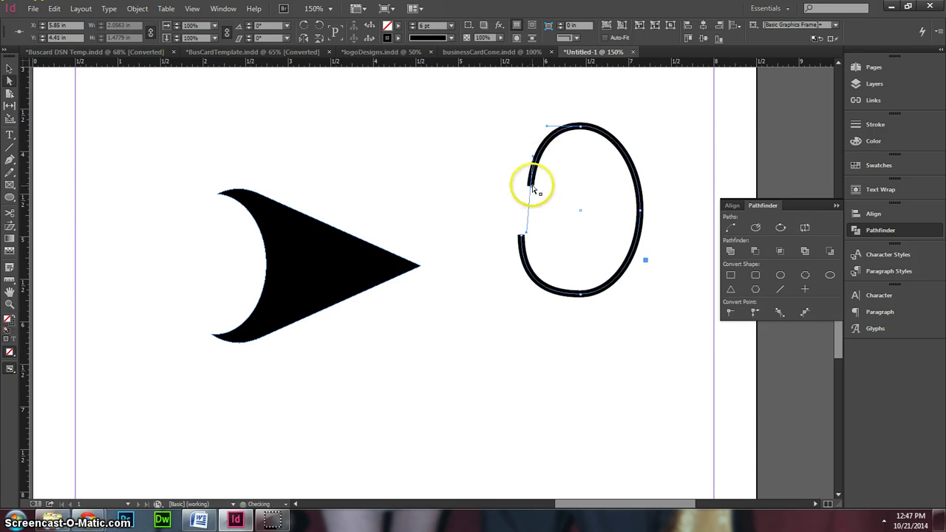
mouse_move(533, 189)
mouse_down()
mouse_move(532, 179)
mouse_move(574, 181)
mouse_move(529, 189)
mouse_up()
Step: Move the gap's lower end point slightly inward and adjust the direction handles to smooth the oval's lower arc
click(520, 247)
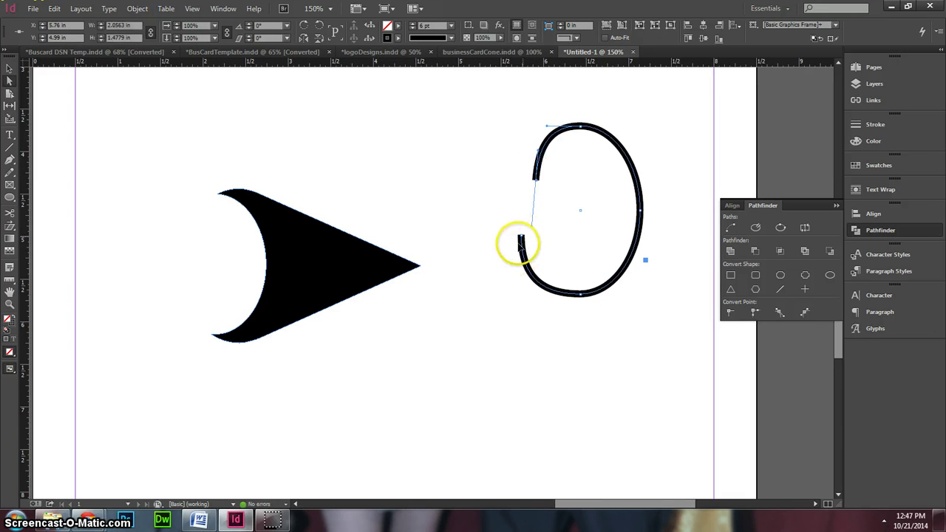
click(522, 244)
mouse_move(530, 239)
mouse_down()
mouse_move(571, 241)
mouse_move(528, 254)
mouse_up()
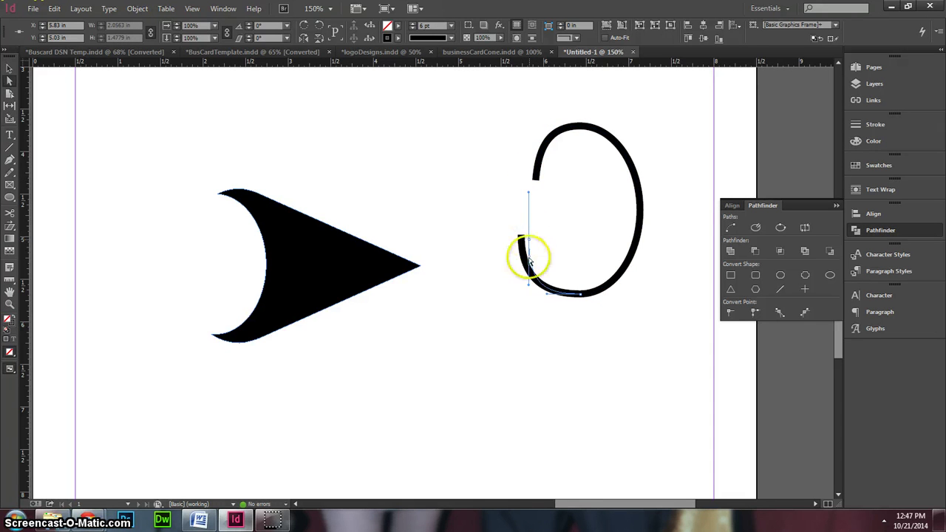
drag(530, 288, 529, 267)
click(547, 298)
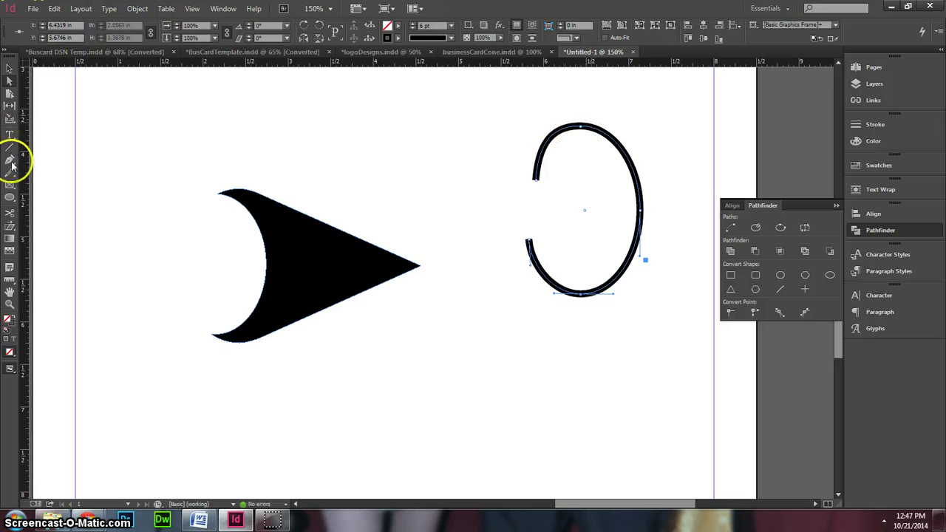
Step: Convert the oval's top anchor point to a corner and pull new direction handles from it to make it smooth again
drag(10, 160, 52, 158)
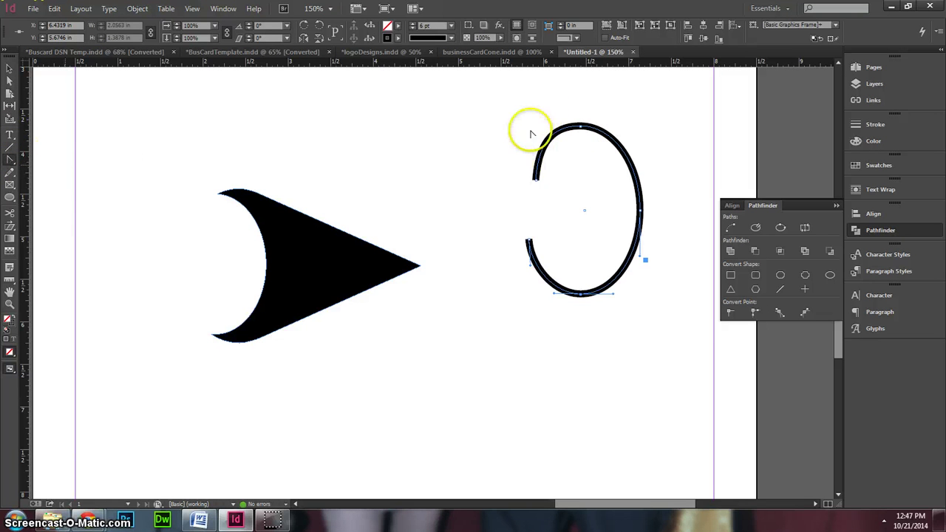
click(581, 126)
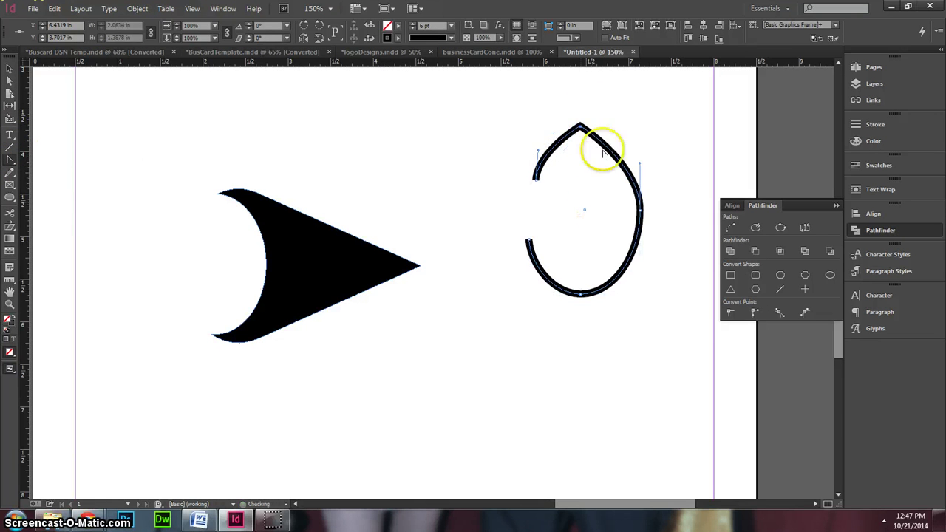
drag(581, 127, 548, 132)
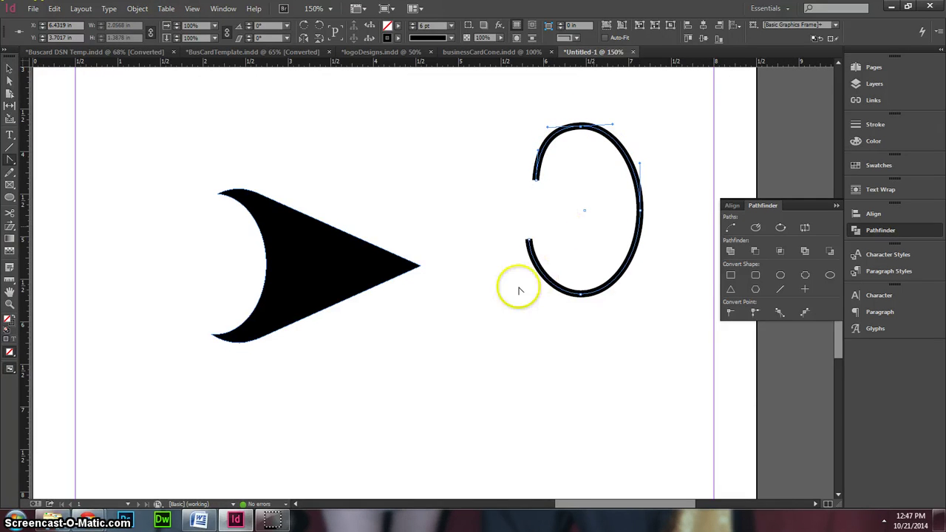
Step: Draw an open C-shaped curve about 1.1 × 1.46 in with three Pen tool points below the opened oval
scroll(521, 303, down, 3)
scroll(500, 277, right, 1)
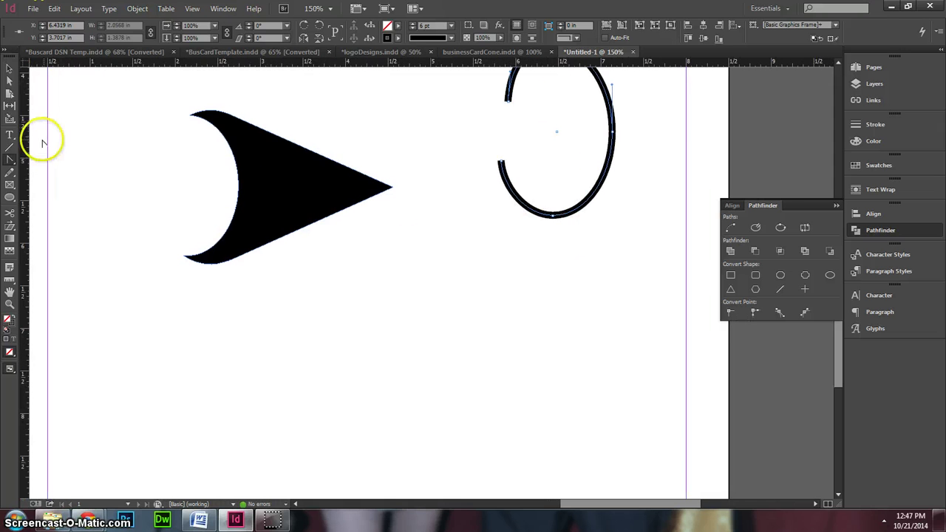
drag(11, 164, 57, 159)
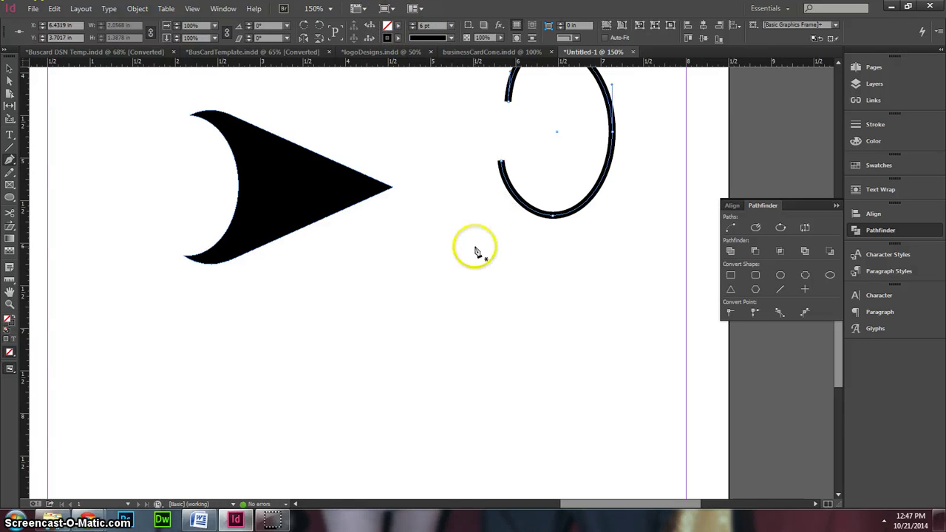
drag(474, 246, 451, 258)
drag(405, 324, 404, 332)
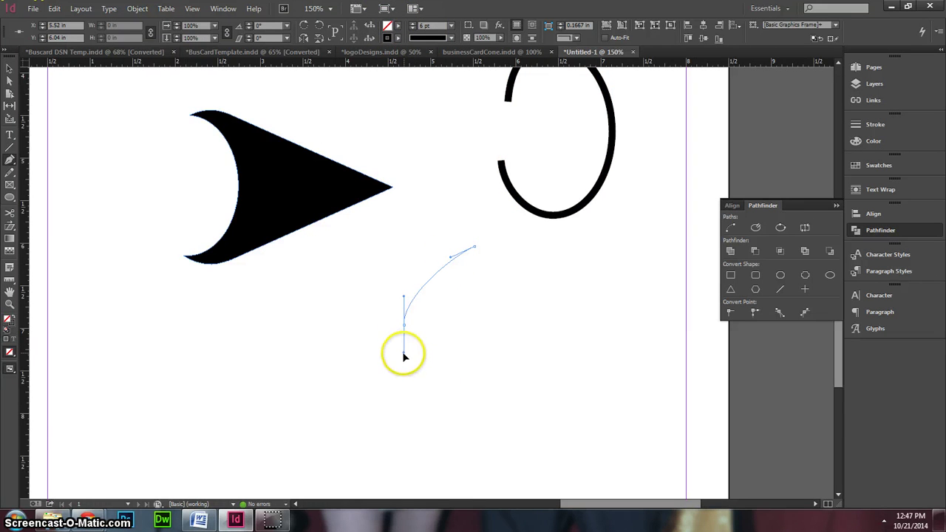
drag(490, 362, 512, 358)
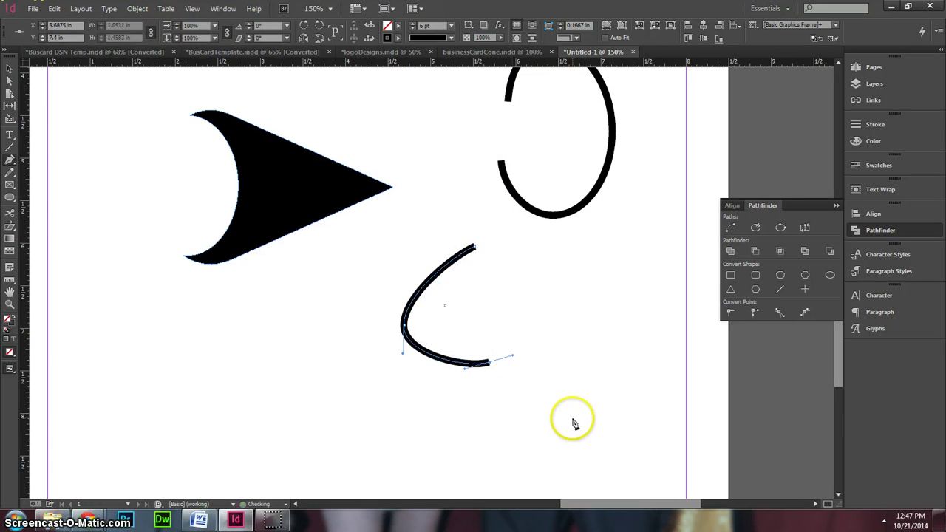
Step: Extend the C curve with four more smooth Pen points into a looping path about 2.12 × 2.66 in, and move it right
drag(573, 419, 547, 461)
drag(445, 465, 411, 458)
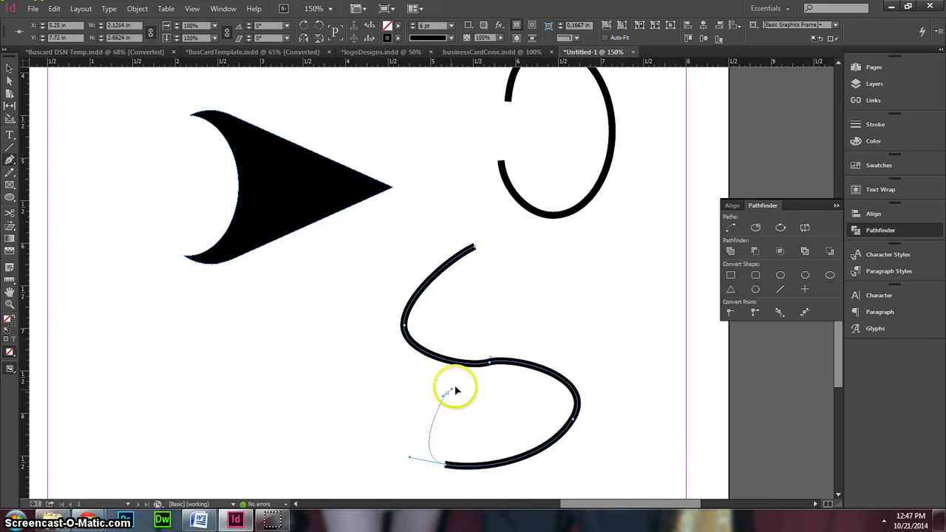
drag(455, 386, 498, 344)
drag(527, 317, 556, 264)
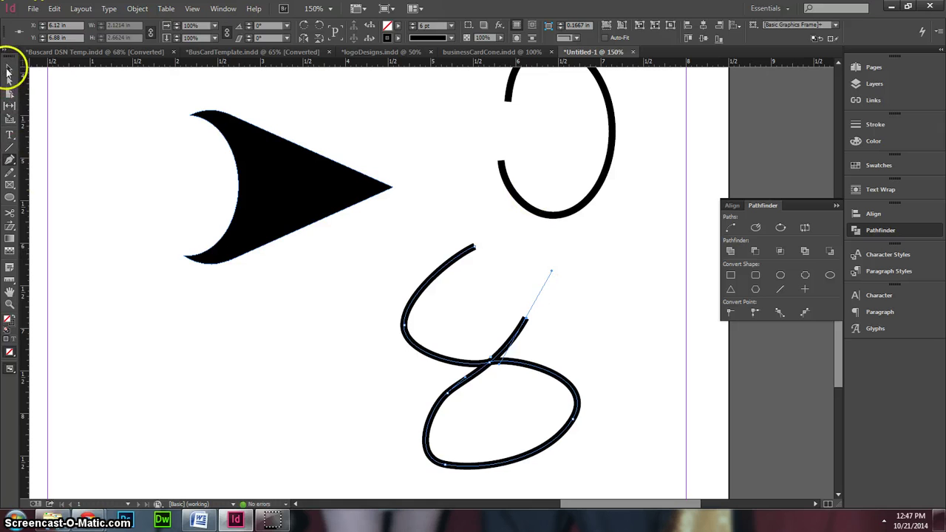
click(8, 72)
drag(496, 363, 553, 351)
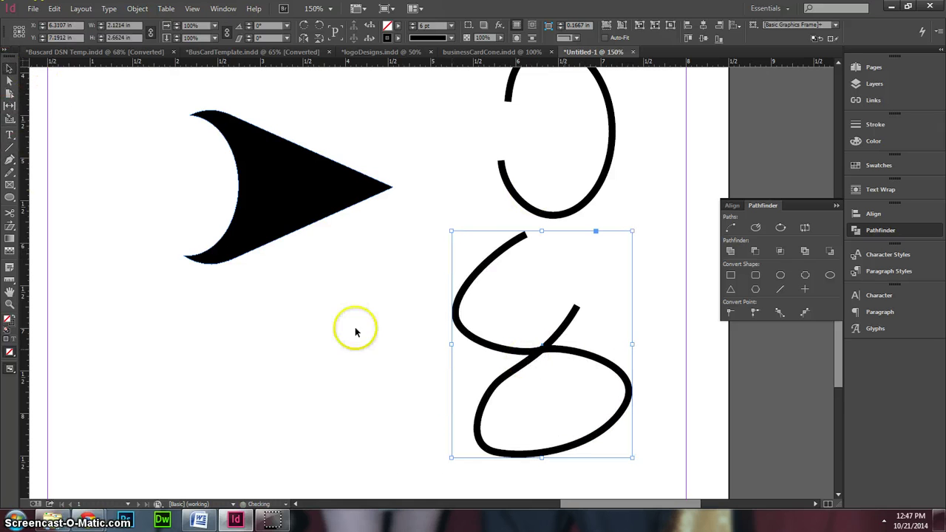
Step: Give the looping path a [Black] fill and no stroke
click(11, 163)
click(398, 27)
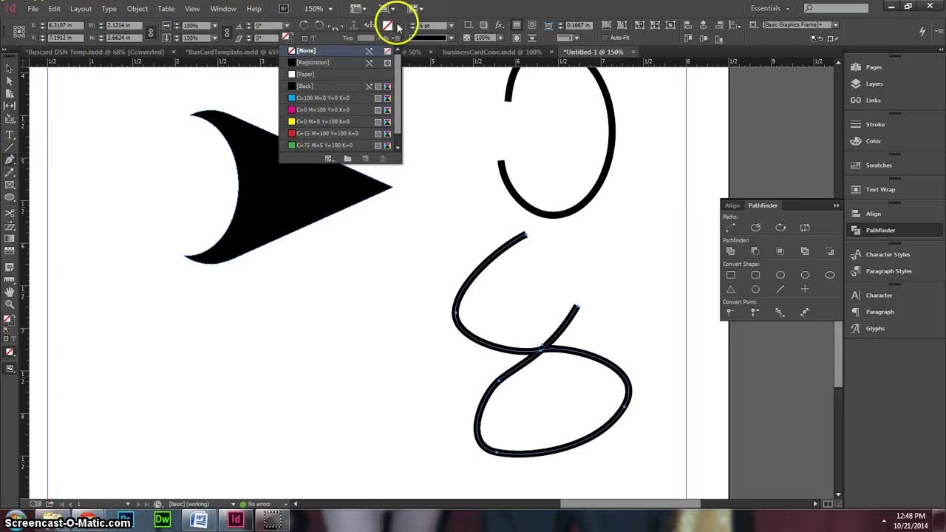
click(305, 87)
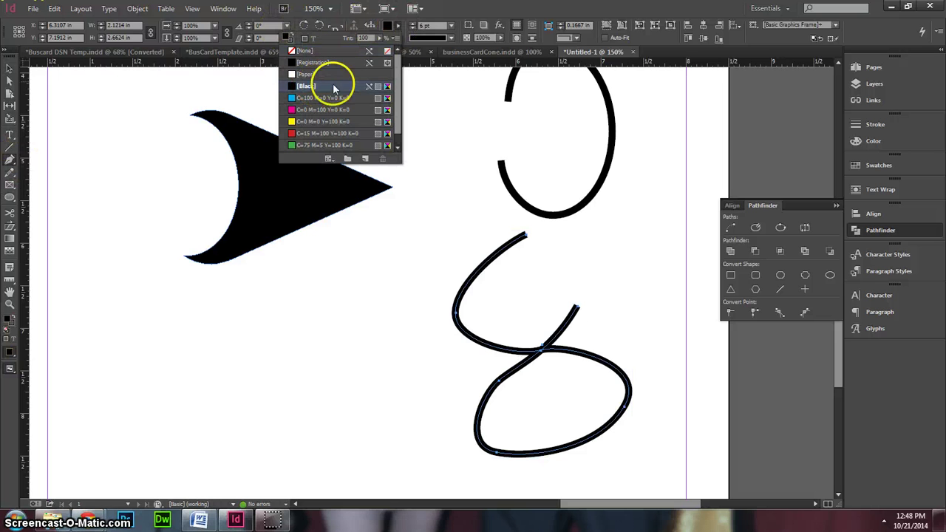
click(335, 88)
click(398, 38)
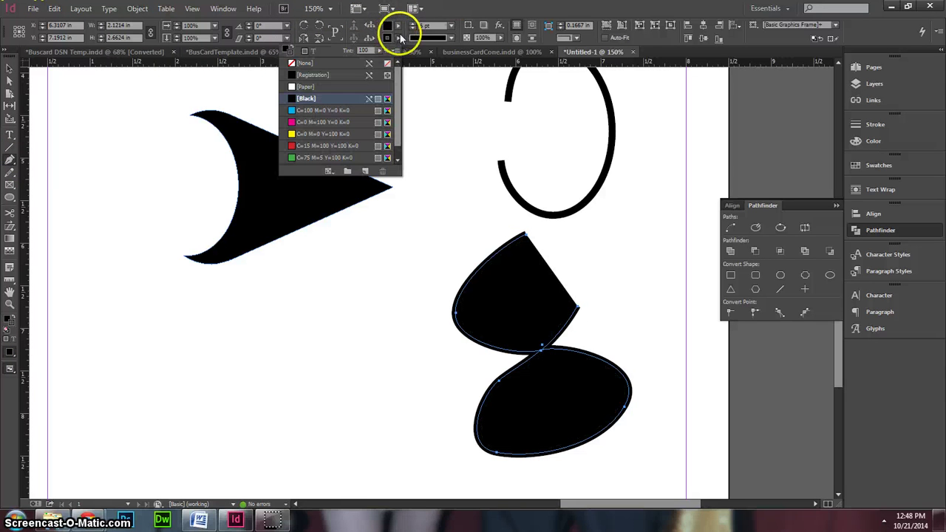
click(314, 63)
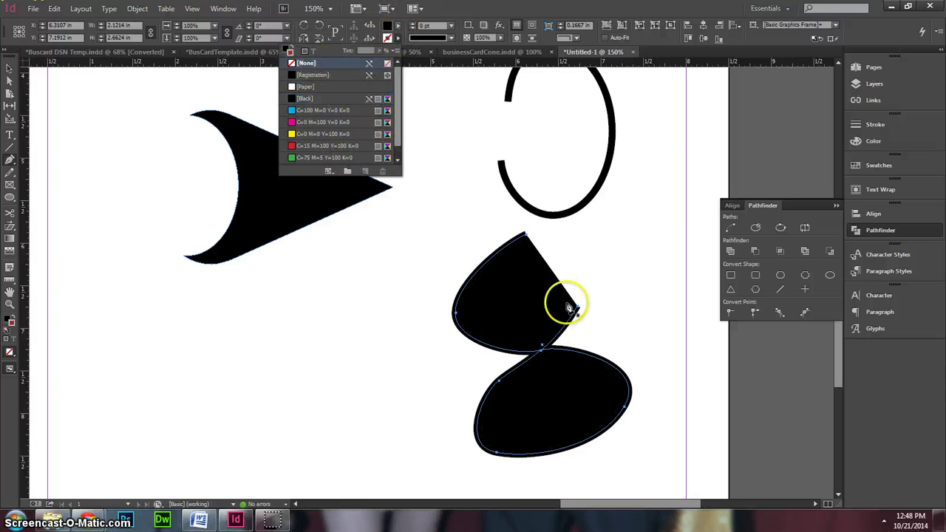
key(ctrl+shift+a)
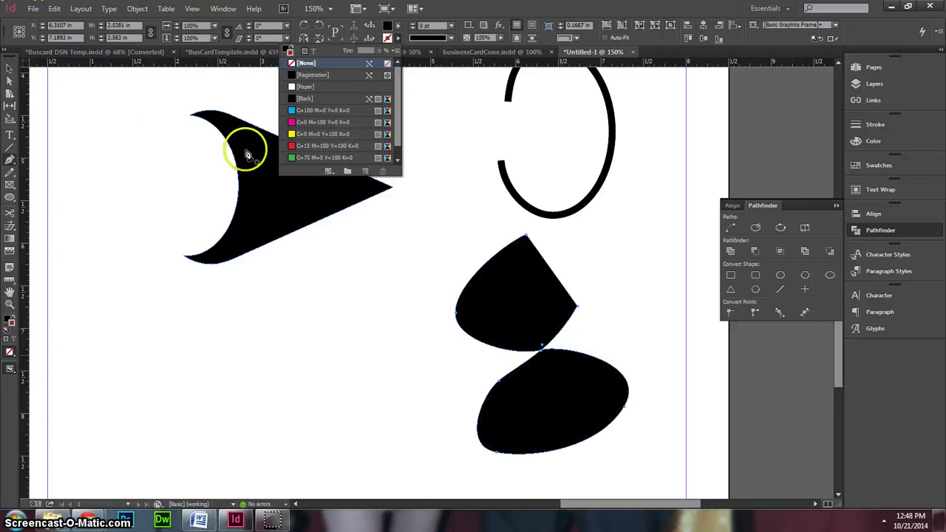
Step: Turn the solid cone into an outline with no fill and a 6 pt [Black] stroke, and move it about 1 in left and 0.7 in down
click(10, 65)
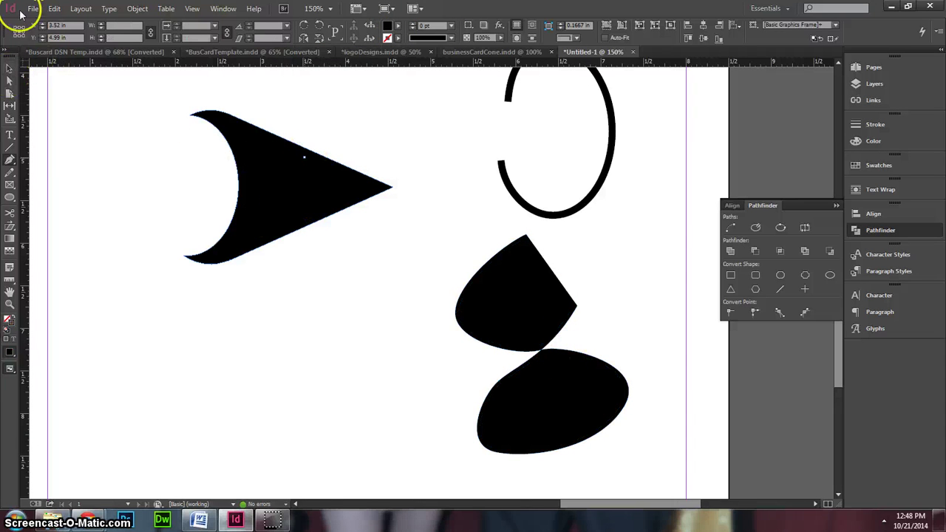
click(9, 68)
click(303, 204)
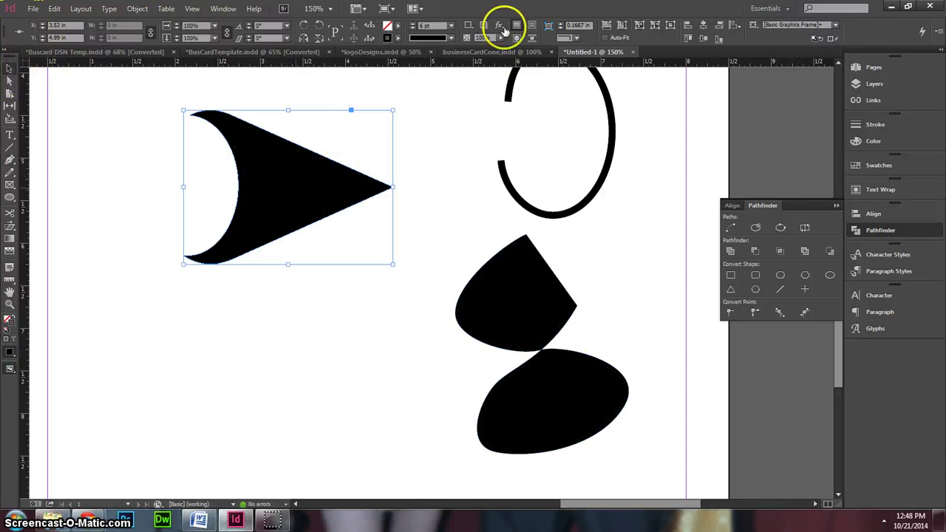
click(397, 26)
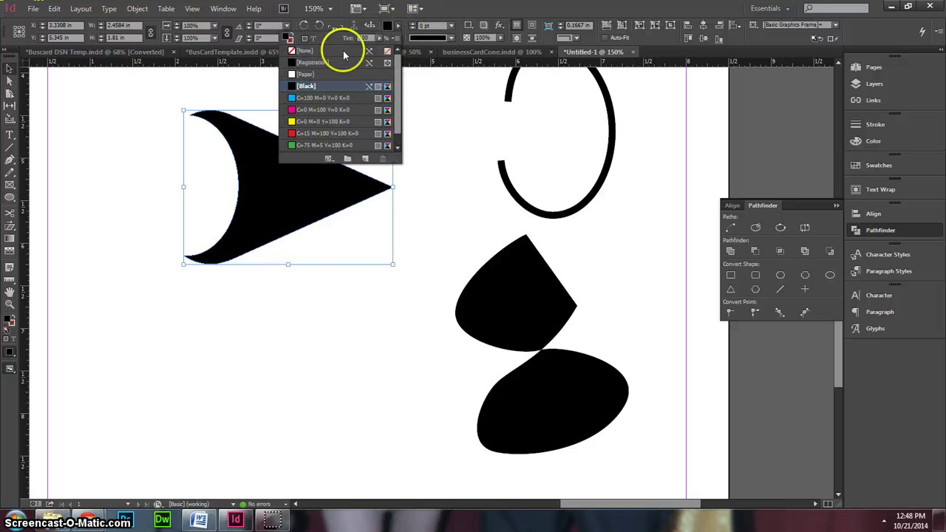
click(323, 50)
click(392, 35)
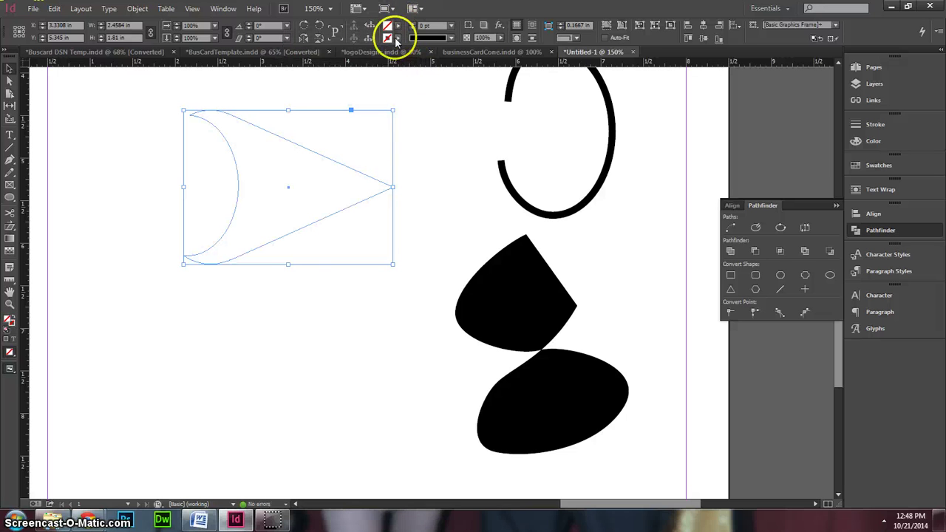
click(398, 37)
click(301, 98)
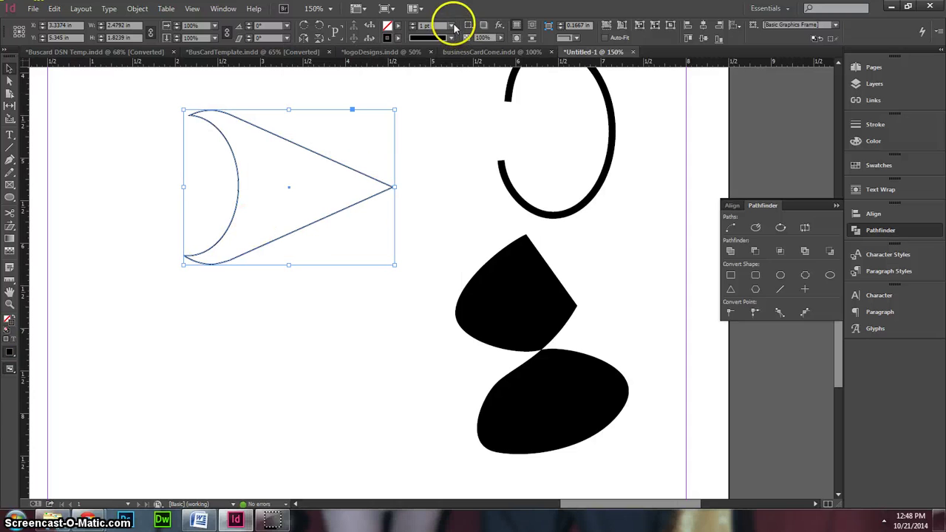
click(451, 26)
click(438, 144)
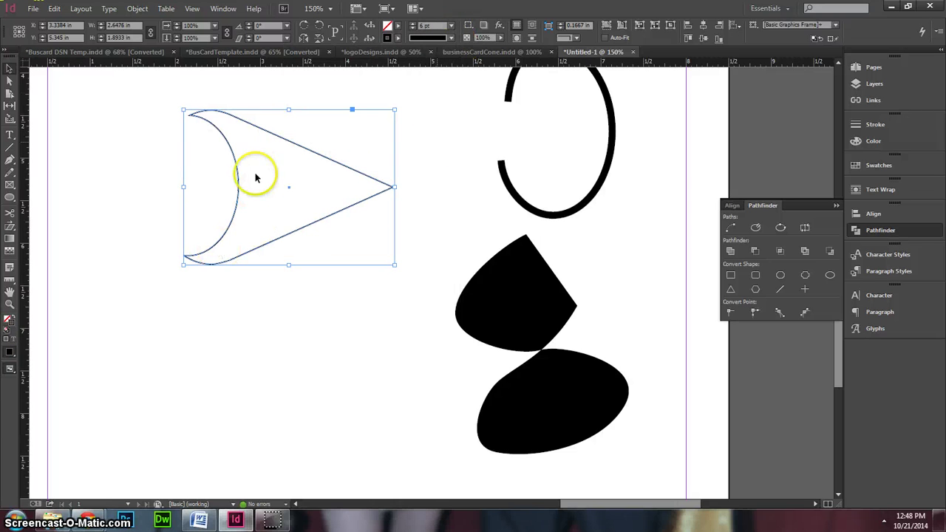
mouse_move(314, 153)
mouse_down()
mouse_move(243, 222)
mouse_move(233, 218)
mouse_up()
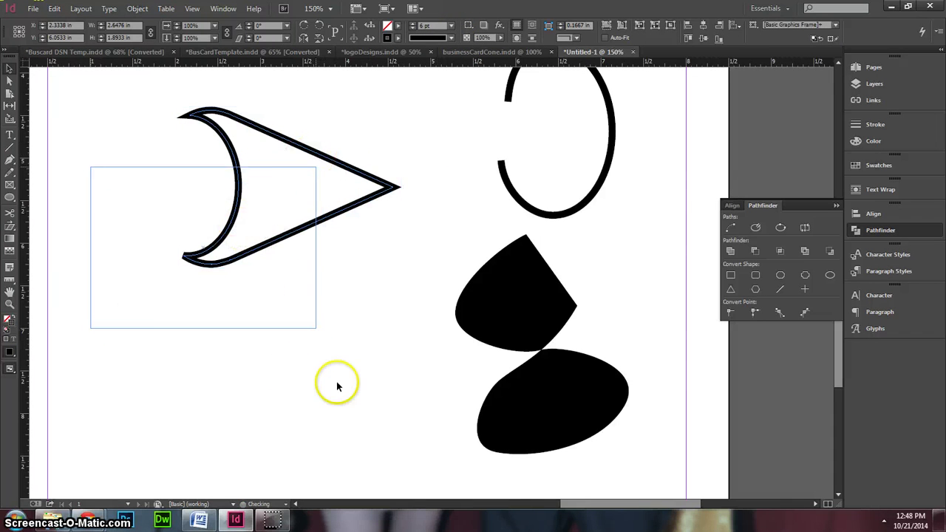
click(352, 182)
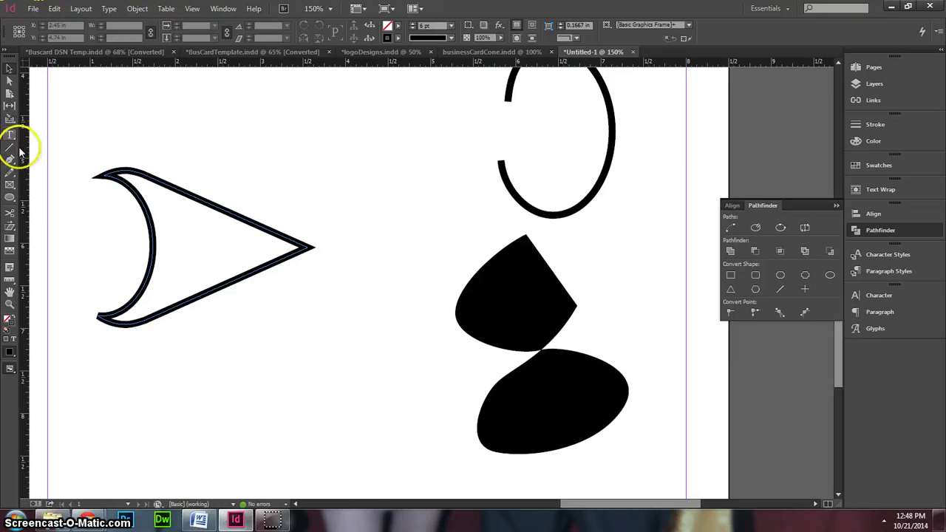
Step: Add a text frame about 2.65 × 0.95 in above the cone, reading "Cone" in the 36 days ago BRK font
key(t)
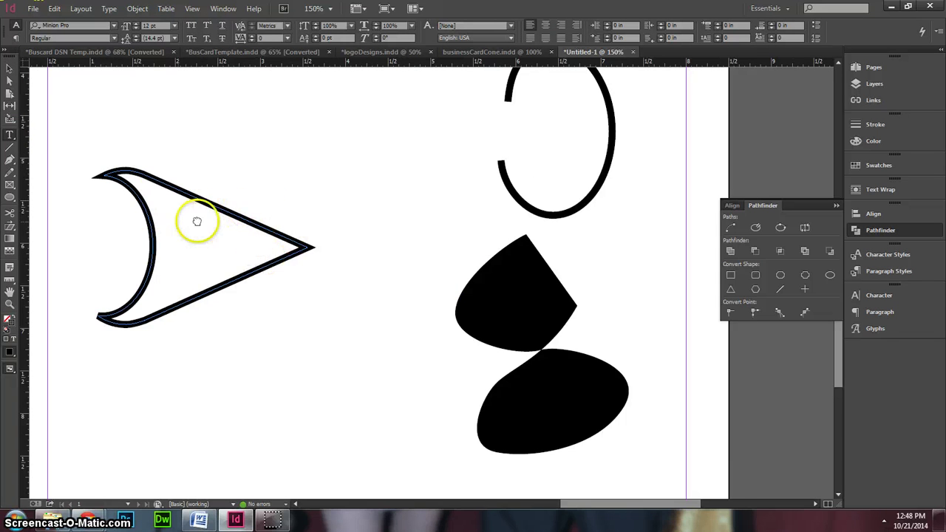
drag(197, 221, 352, 200)
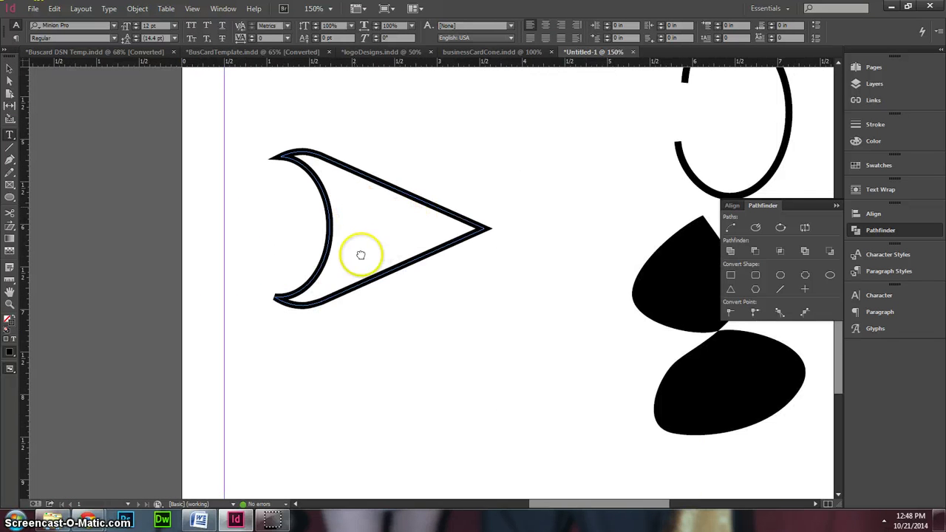
drag(361, 255, 381, 199)
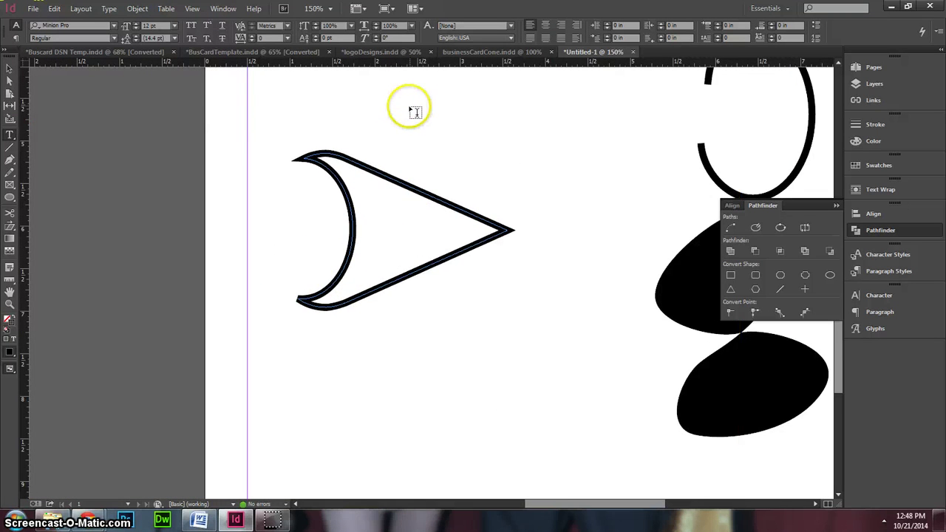
drag(408, 108, 632, 187)
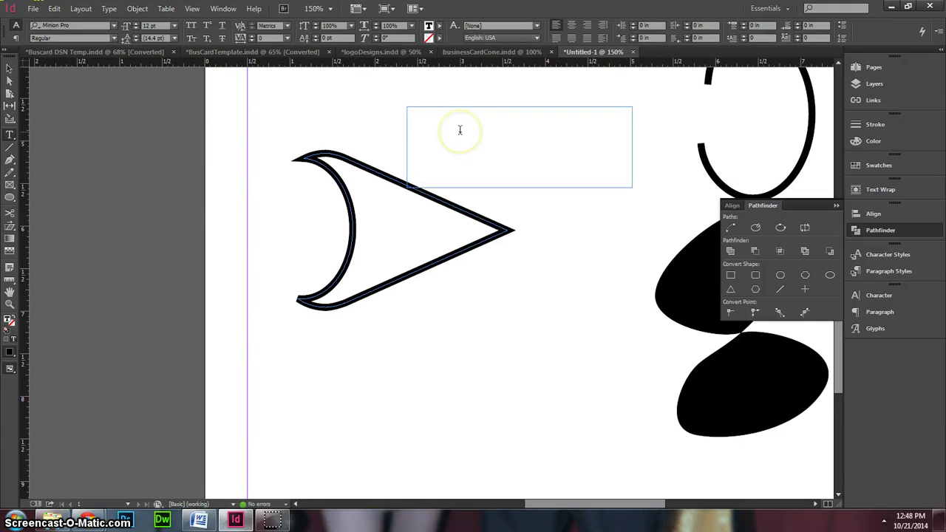
click(112, 25)
scroll(236, 165, up, 15)
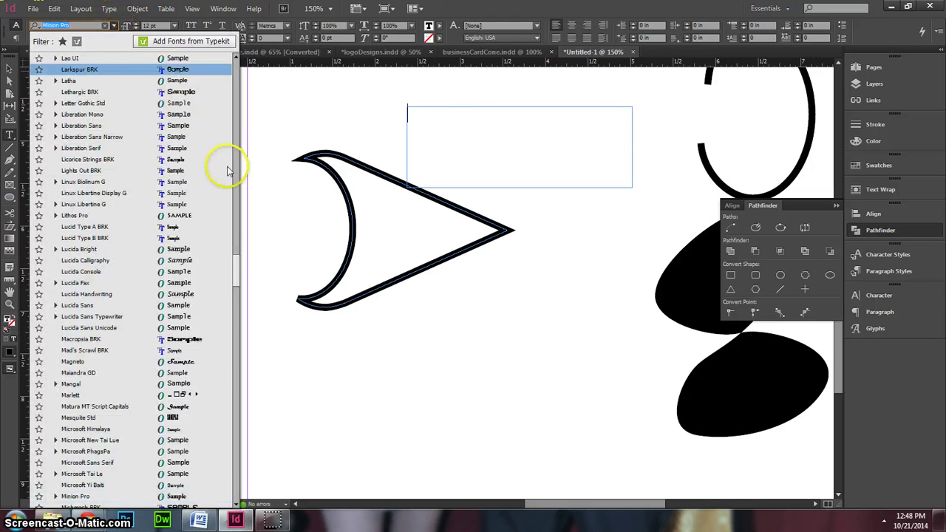
scroll(238, 65, up, 10)
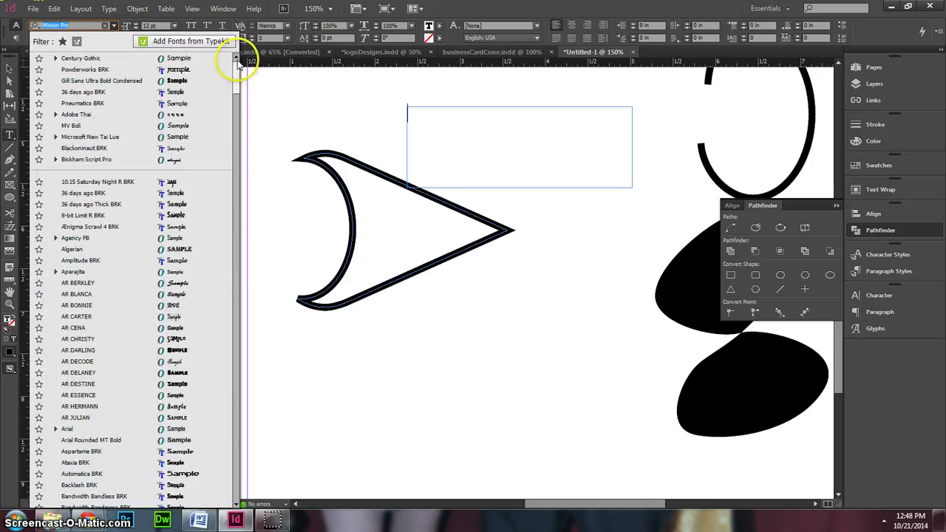
click(89, 92)
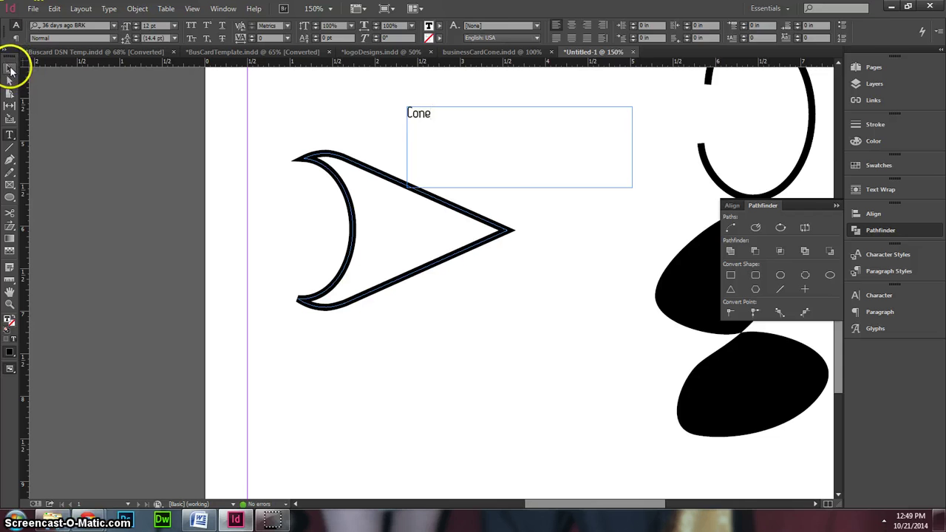
Step: Fit the frame to the "Cone" text, scale both to about 1.15 × 0.55 in, and place them inside the cone
click(10, 69)
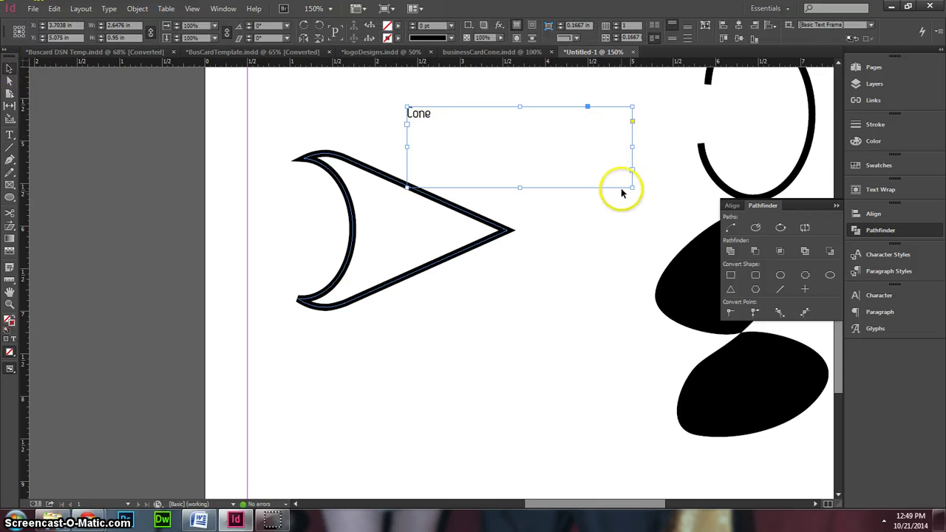
double_click(630, 189)
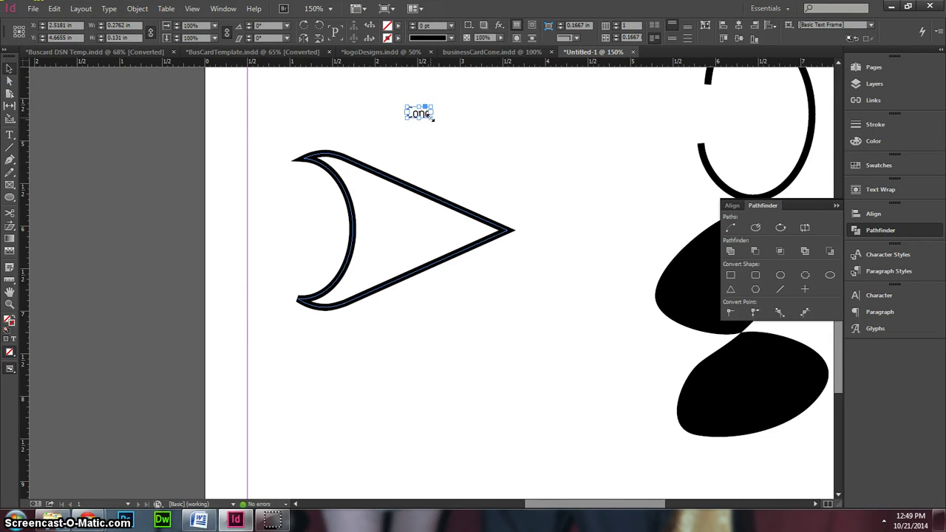
drag(432, 117, 430, 223)
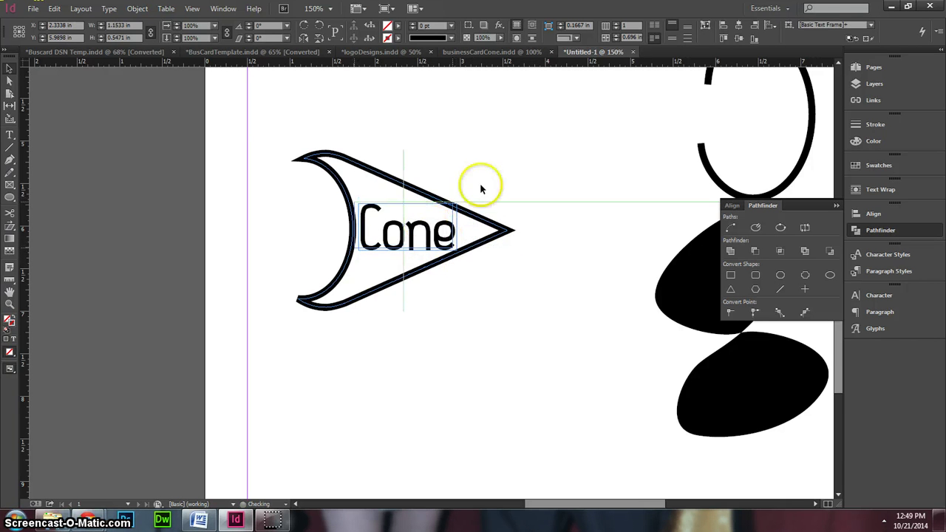
click(479, 272)
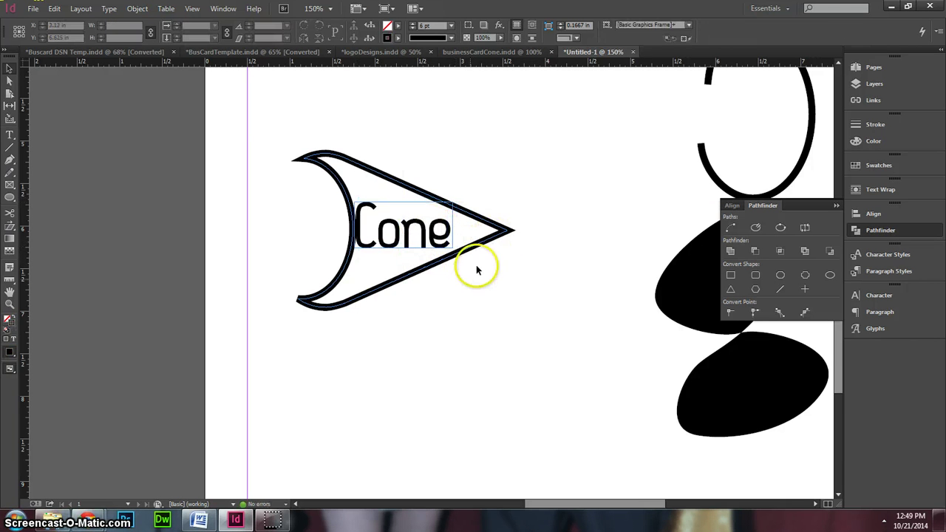
Step: Colour the "Cone" text with the [Paper] swatch
double_click(425, 225)
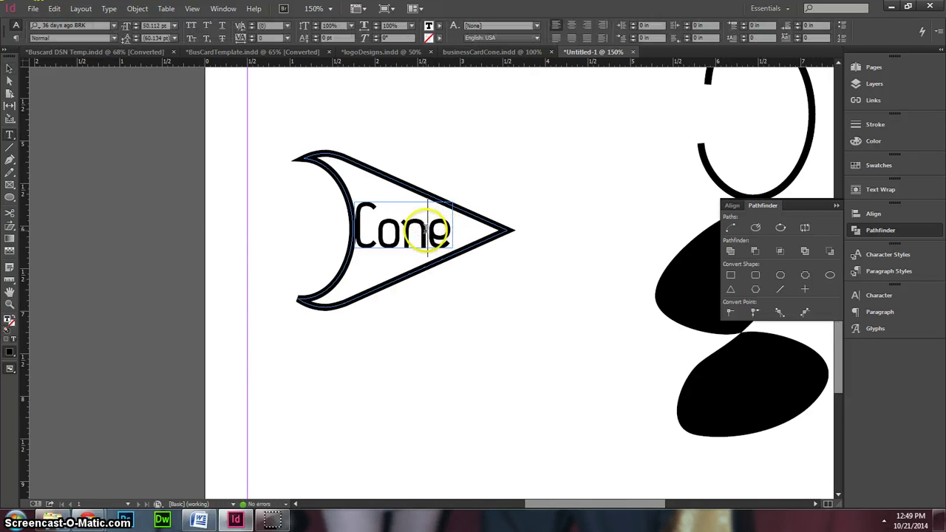
double_click(423, 224)
click(441, 27)
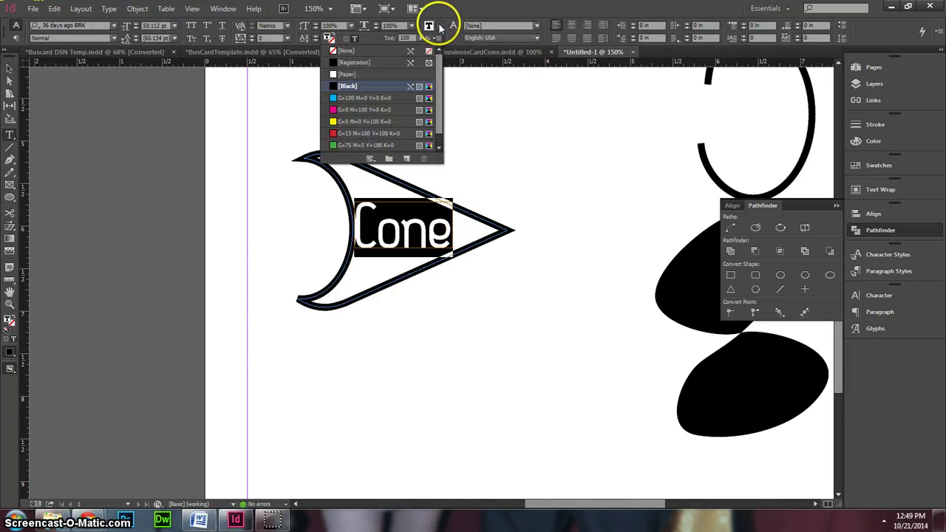
click(358, 74)
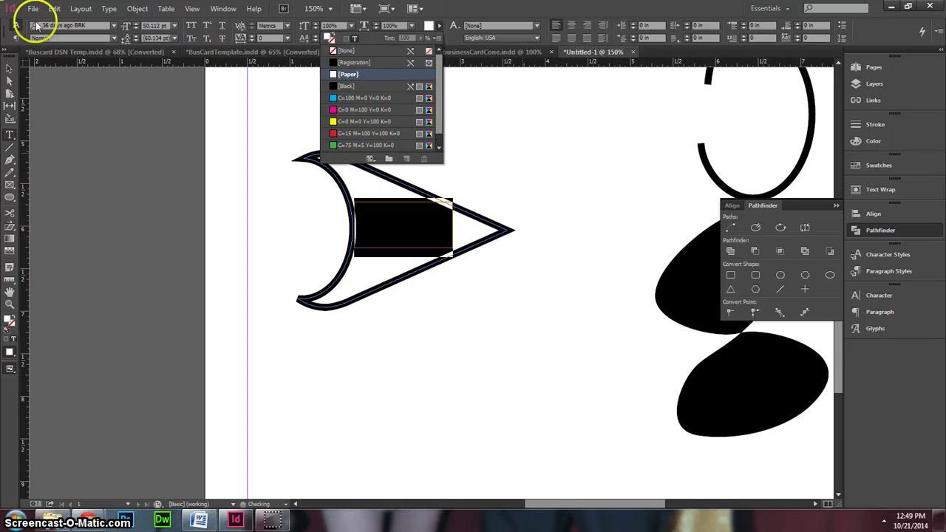
click(9, 68)
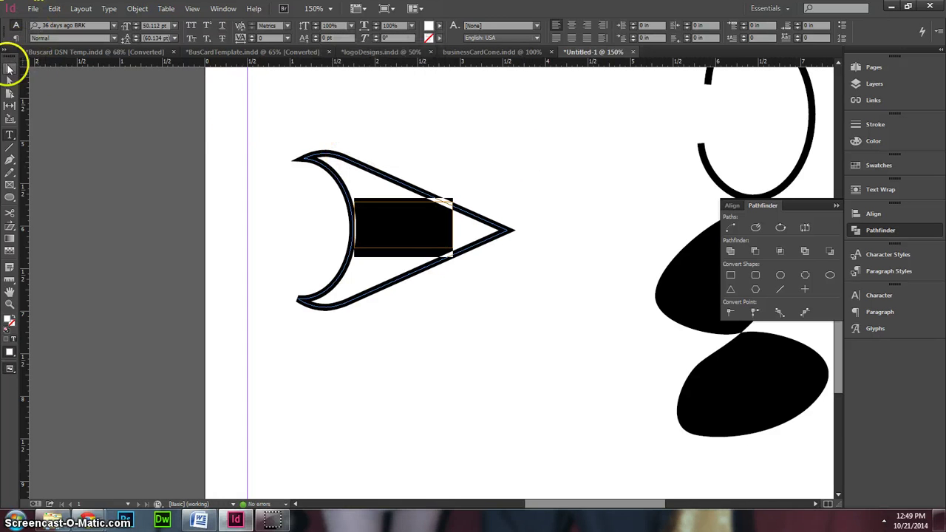
click(9, 68)
Step: Fill the cone outline with [Black] and switch the screen mode to Preview
click(424, 194)
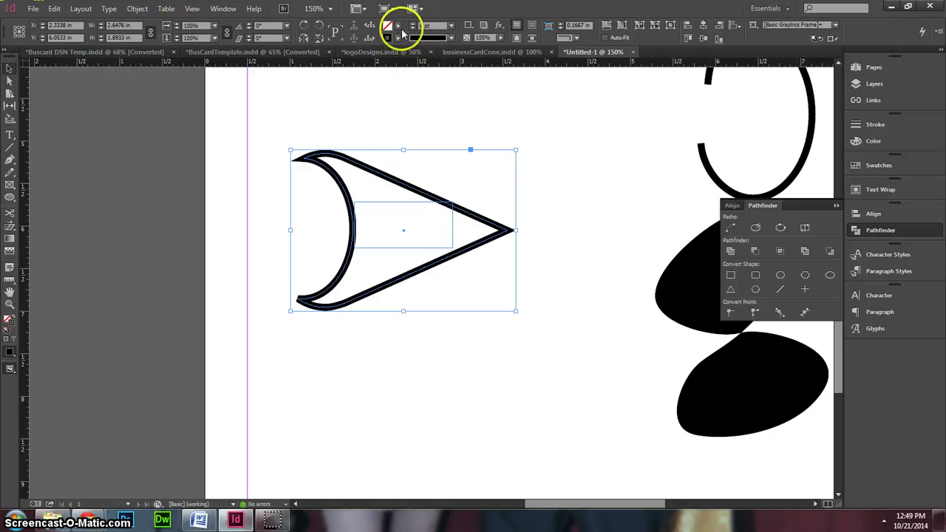
click(399, 27)
click(314, 88)
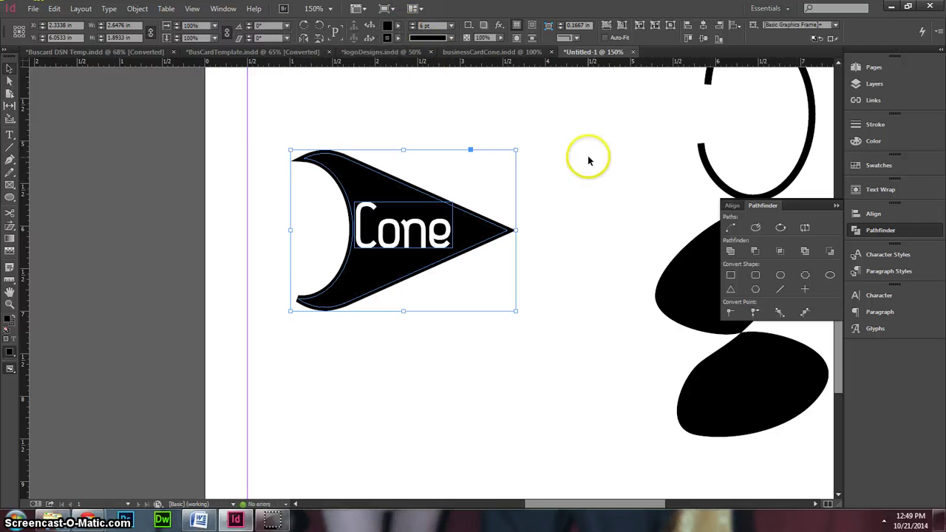
click(380, 90)
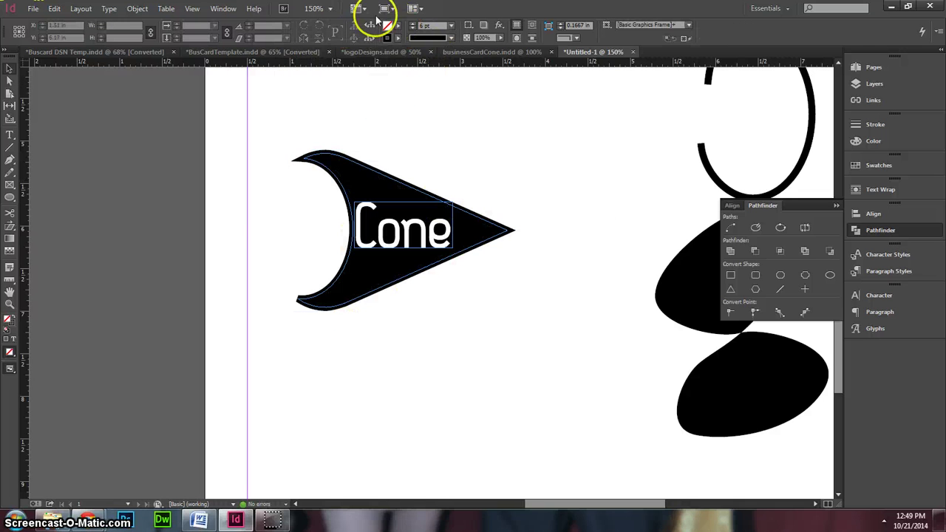
click(384, 9)
click(401, 43)
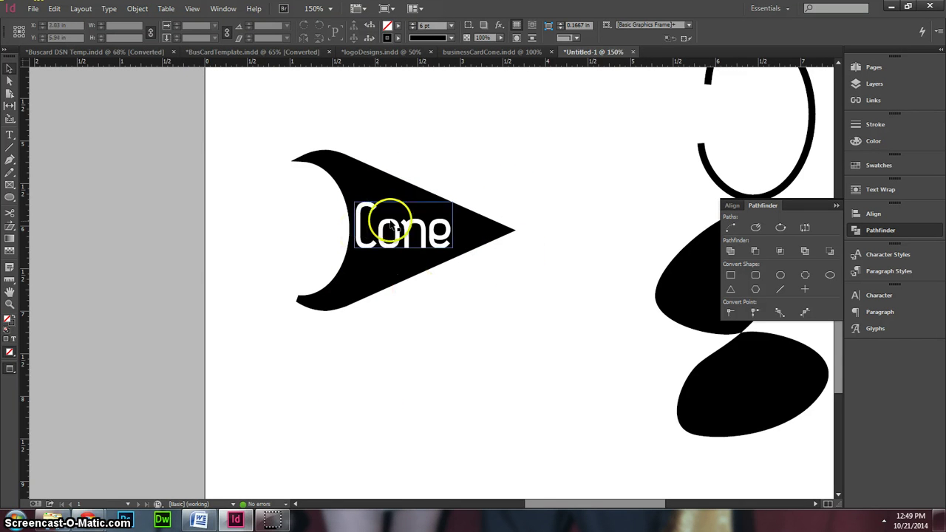
Step: Switch to logoDesigns.indd and select and copy the narrow vertical "cone" lettering beside the condensed "Productions" text
click(369, 51)
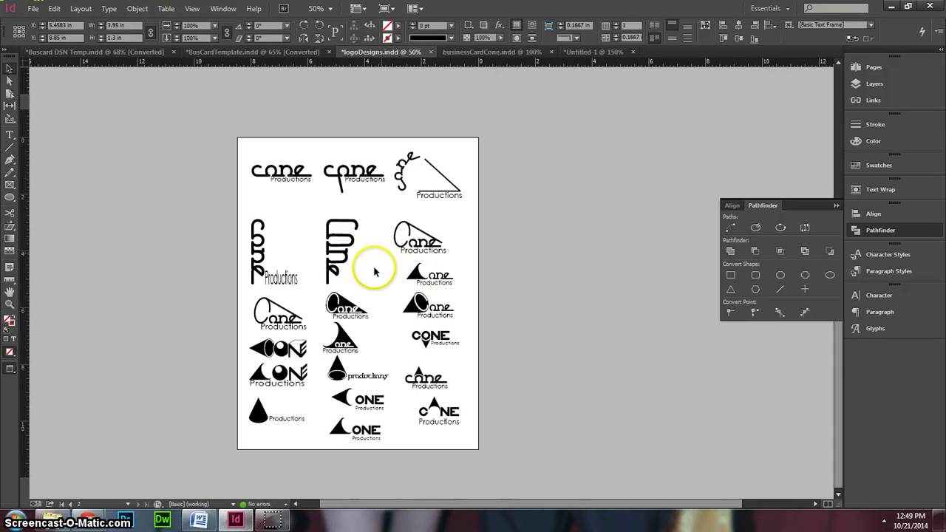
scroll(373, 268, up, 4)
scroll(374, 267, down, 3)
scroll(373, 270, down, 1)
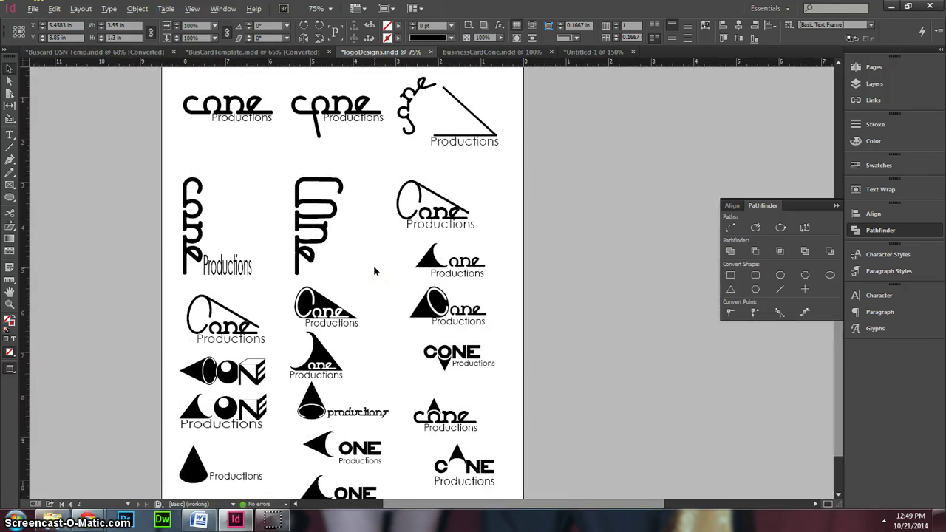
scroll(374, 269, up, 1)
scroll(363, 241, up, 1)
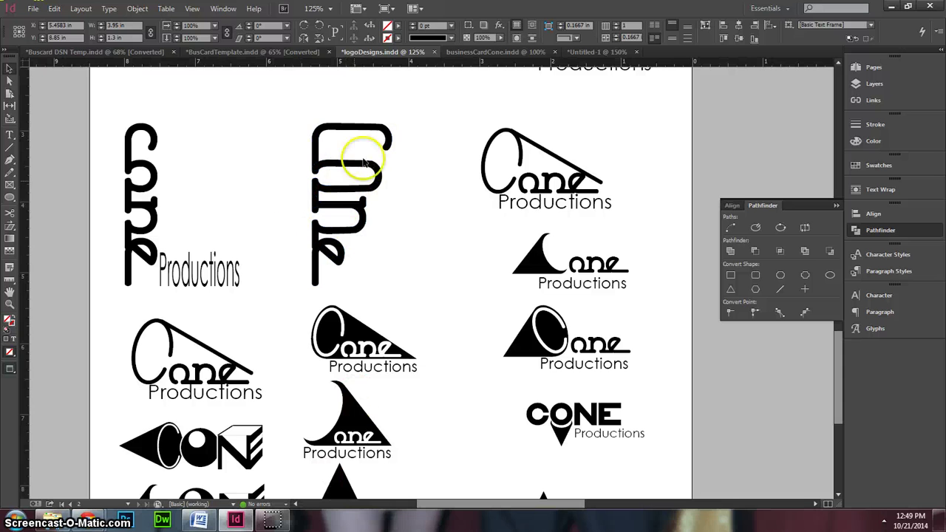
click(157, 171)
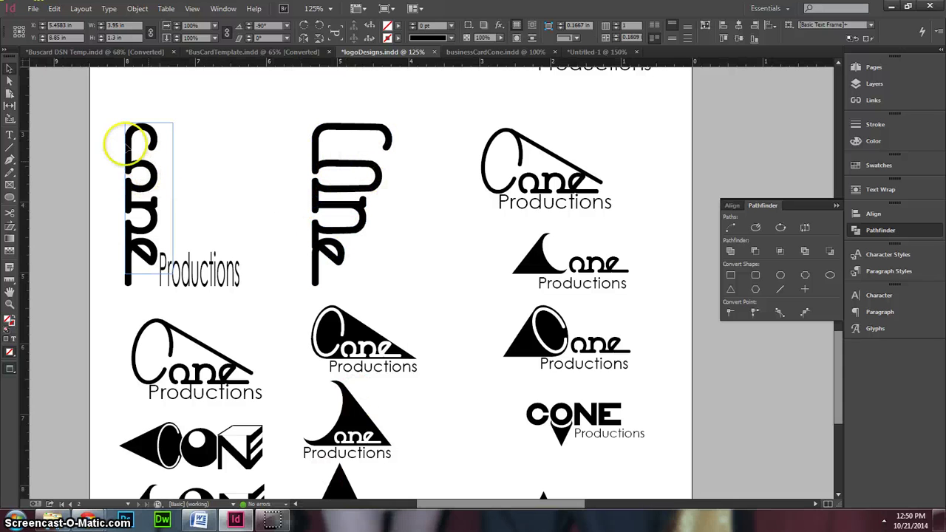
double_click(151, 157)
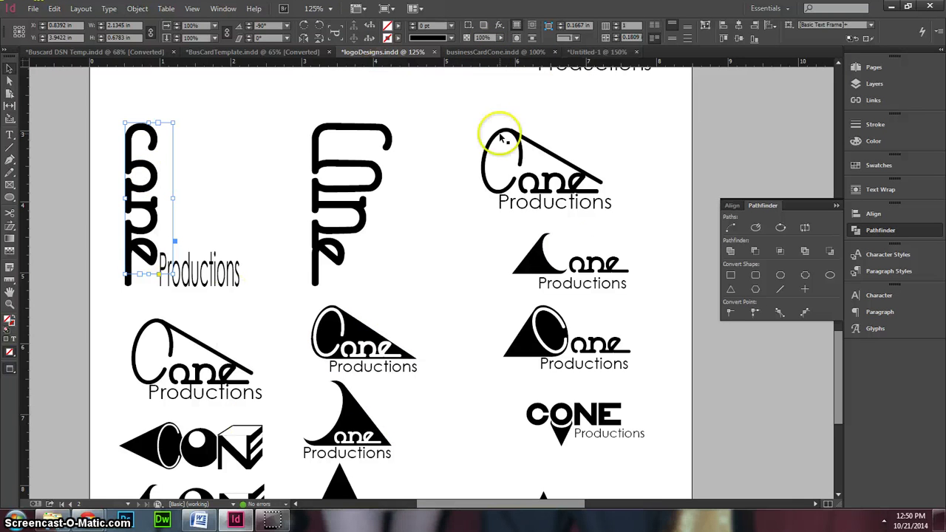
Step: Paste the copied vertical "cone" lettering into Untitled-1 and place it below the black cone
click(591, 52)
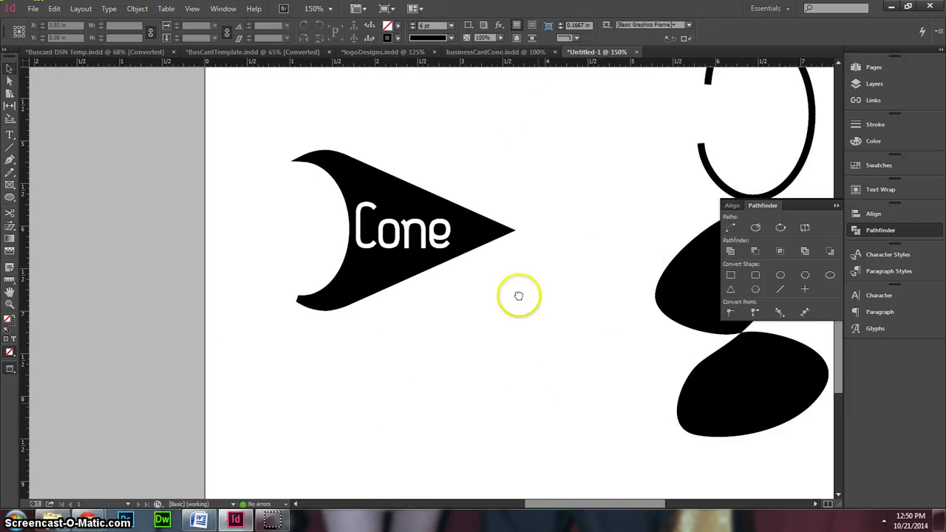
scroll(523, 291, down, 3)
key(ctrl+v)
drag(443, 264, 399, 300)
key(t)
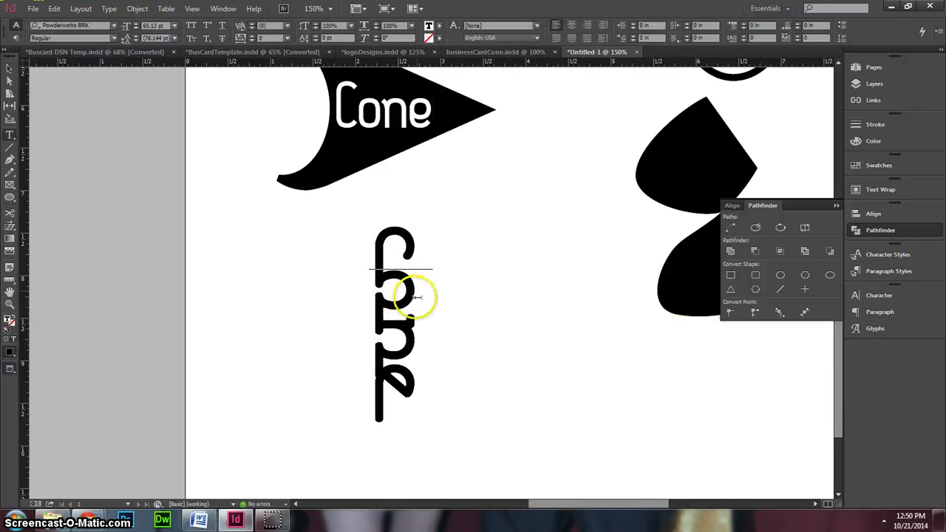
Step: Select the pasted vertical "cone" text frame and convert its text to outlines
click(10, 68)
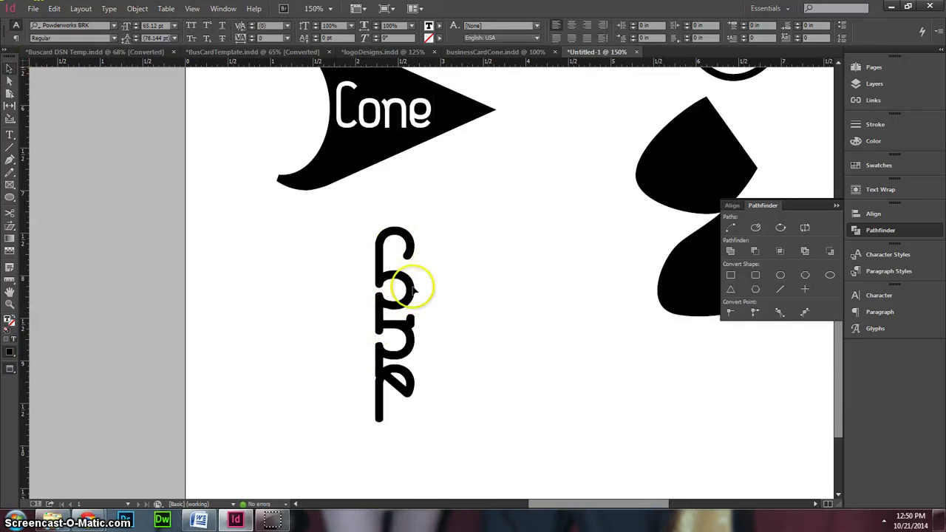
click(411, 296)
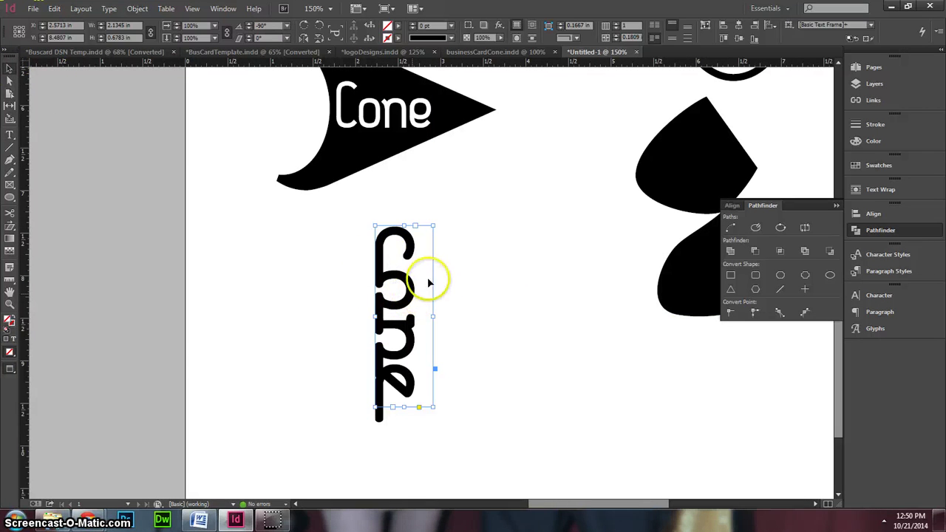
click(108, 8)
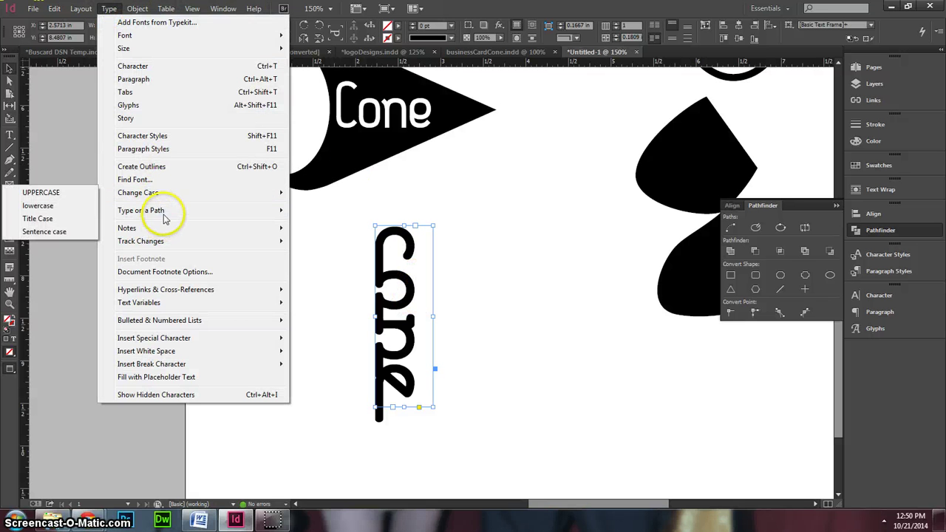
click(152, 167)
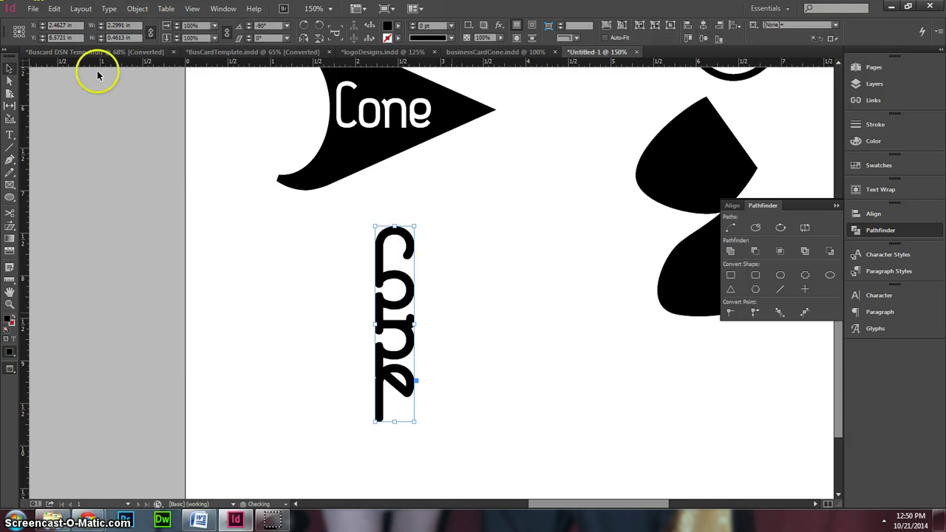
Step: Stretch the hooked end of the outlined C sideways by its anchor points until the lettering is about 1.16 in wide
click(384, 255)
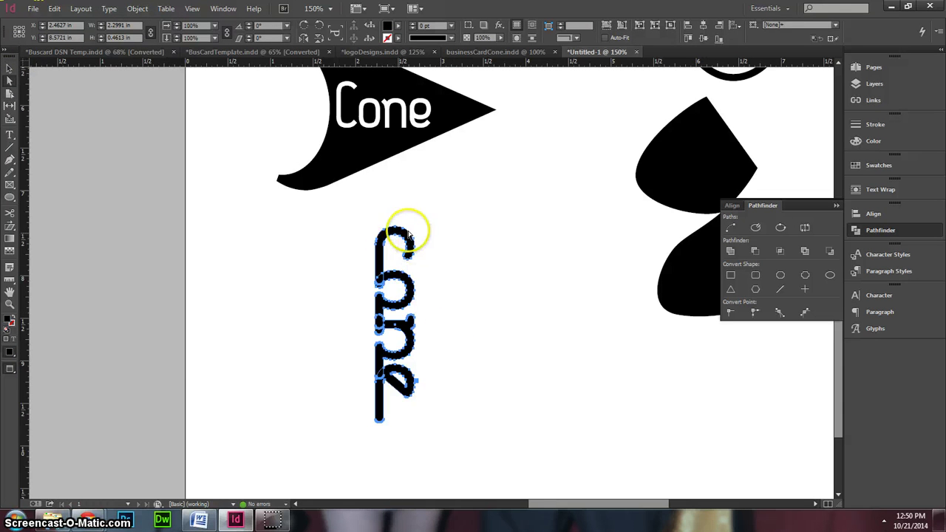
drag(454, 212, 408, 268)
drag(405, 234, 451, 213)
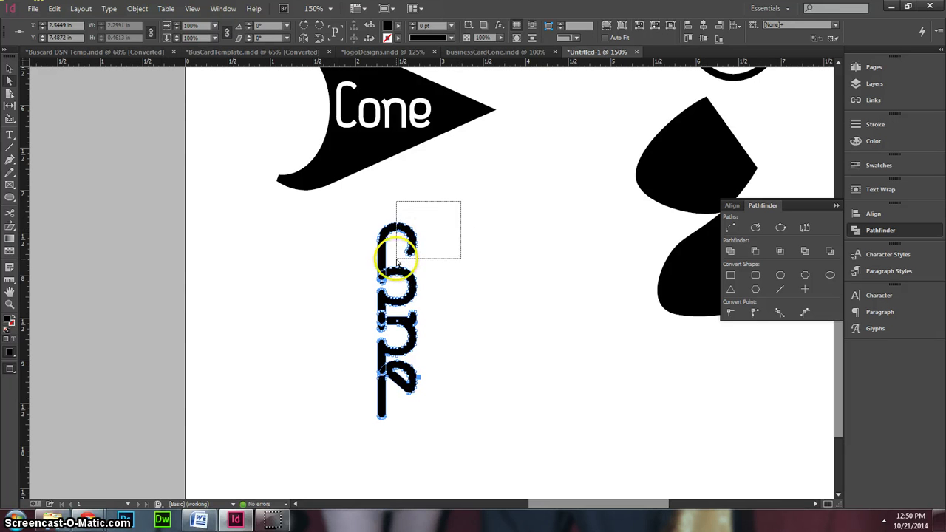
click(407, 238)
drag(409, 240, 506, 242)
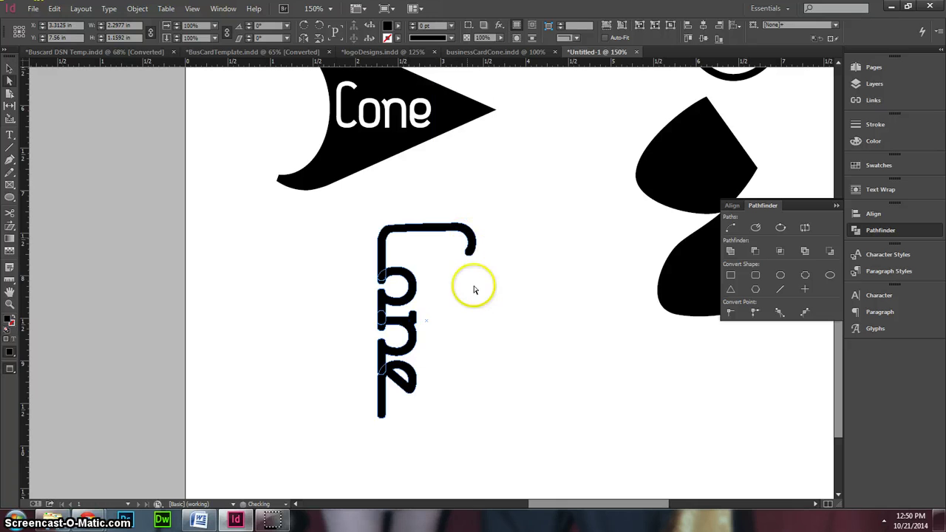
click(423, 231)
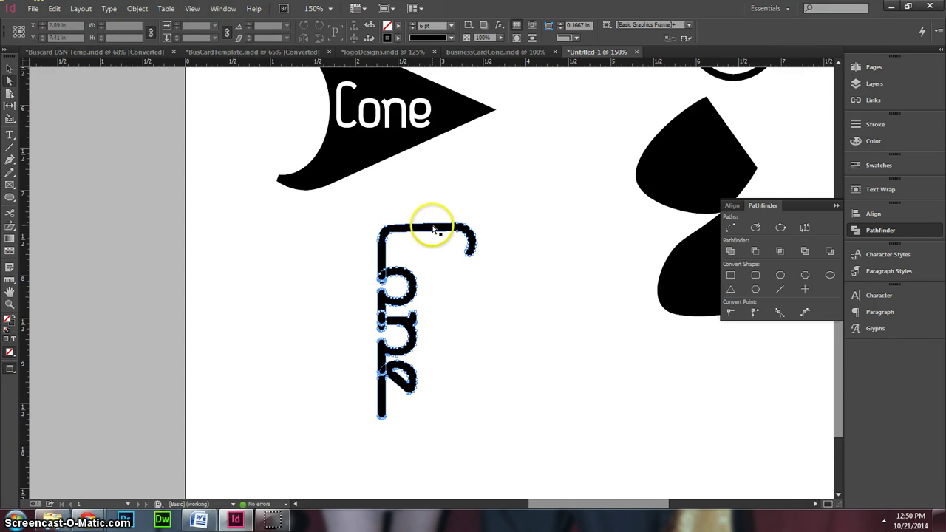
Step: Bow the upper edge of the stretched C into an arch by pulling out the direction handles at both its ends
scroll(428, 231, up, 3)
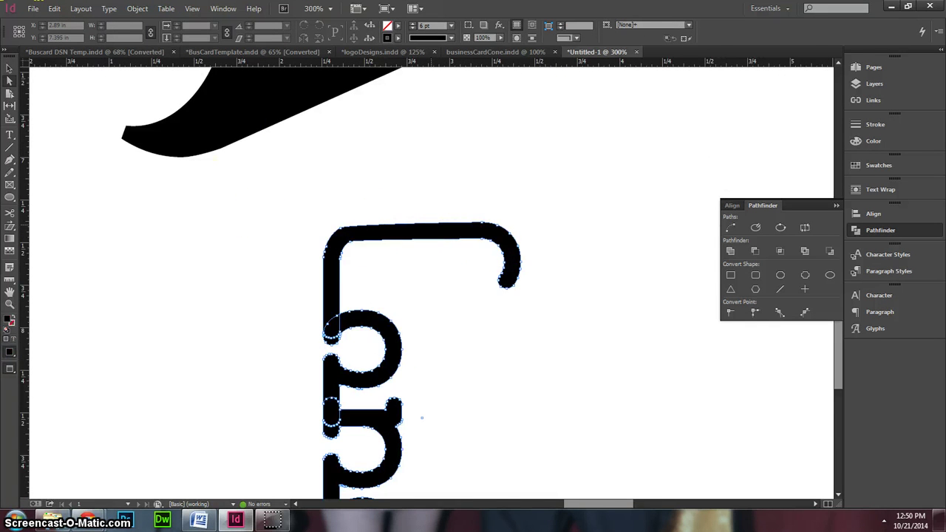
click(340, 223)
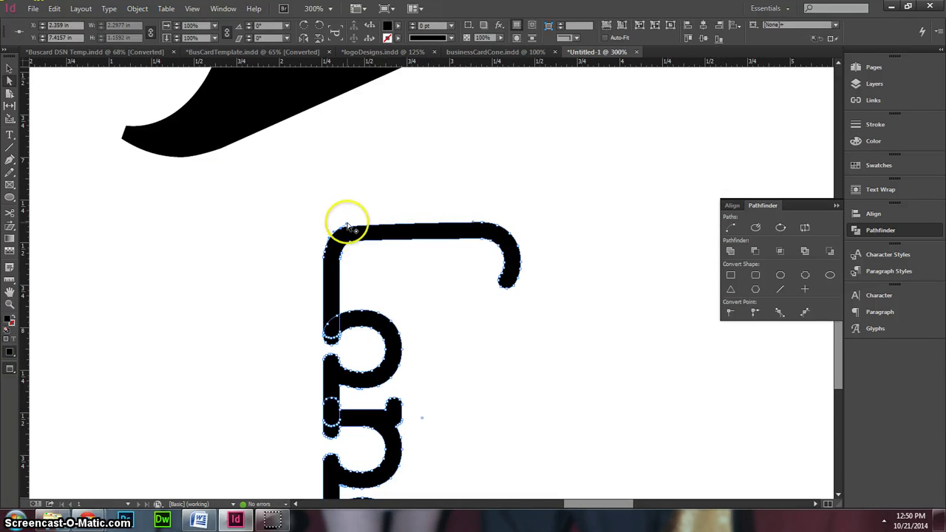
drag(348, 228, 443, 148)
drag(480, 222, 471, 199)
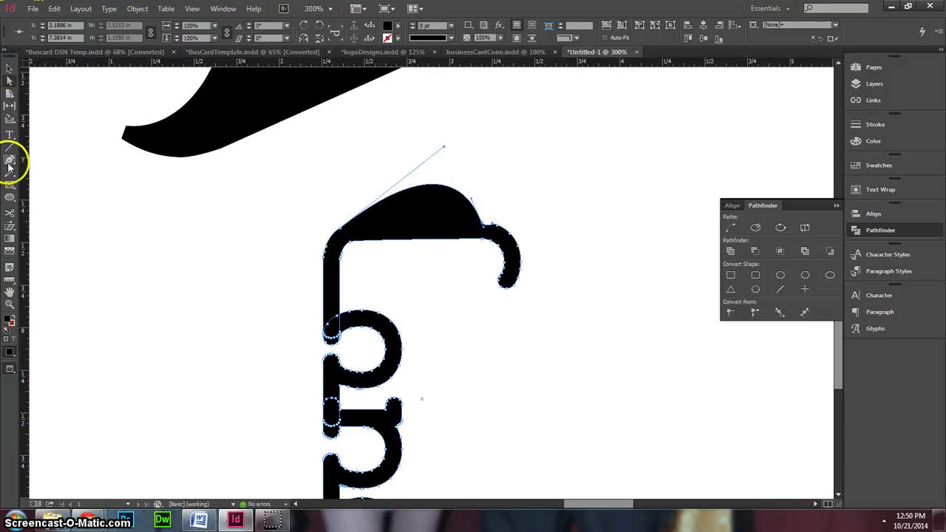
Step: Remove the surplus anchor points where the arch meets the C's hook with the Pen tool, then deselect the lettering
click(500, 233)
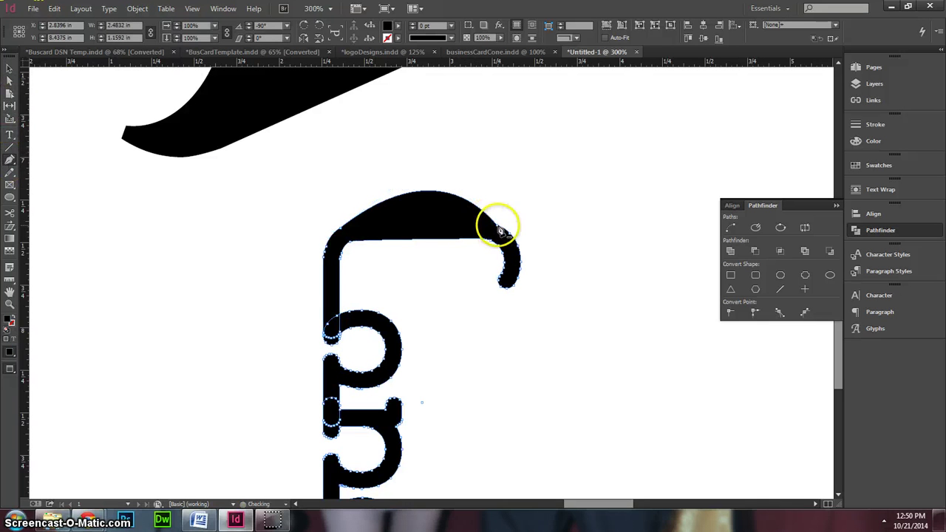
drag(500, 230, 517, 244)
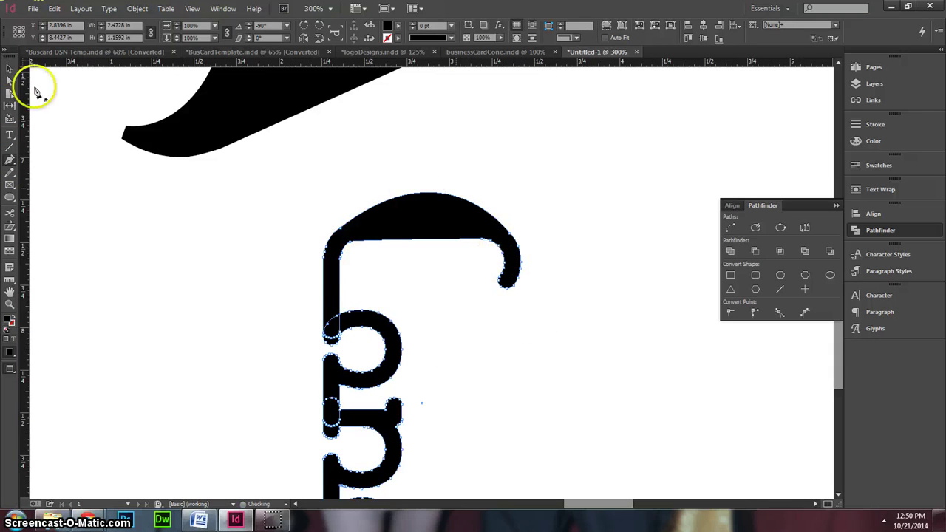
click(10, 70)
click(517, 347)
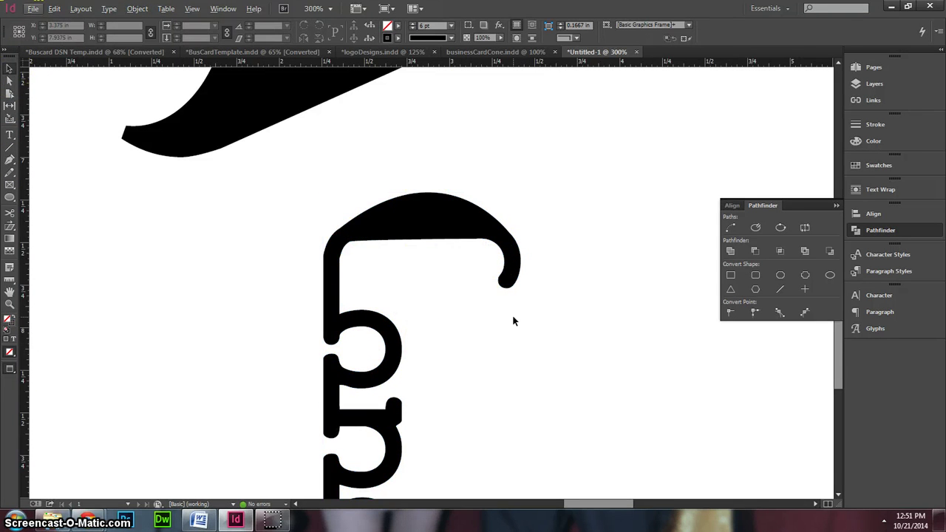
key(ctrl+minus)
key(ctrl+minus)
click(394, 234)
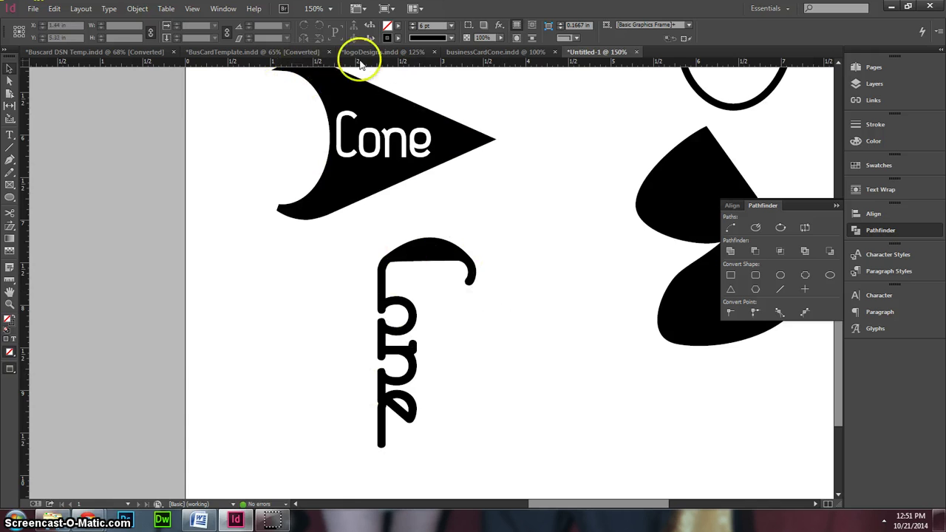
Step: Switch back to logoDesigns.indd and examine the logo variations on the lower half of the page
click(384, 51)
scroll(423, 274, down, 3)
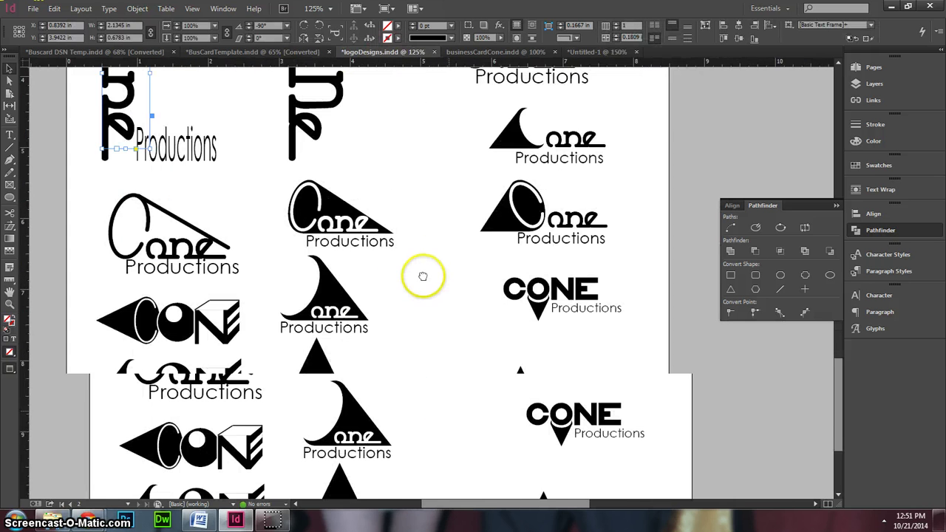
drag(429, 344, 430, 347)
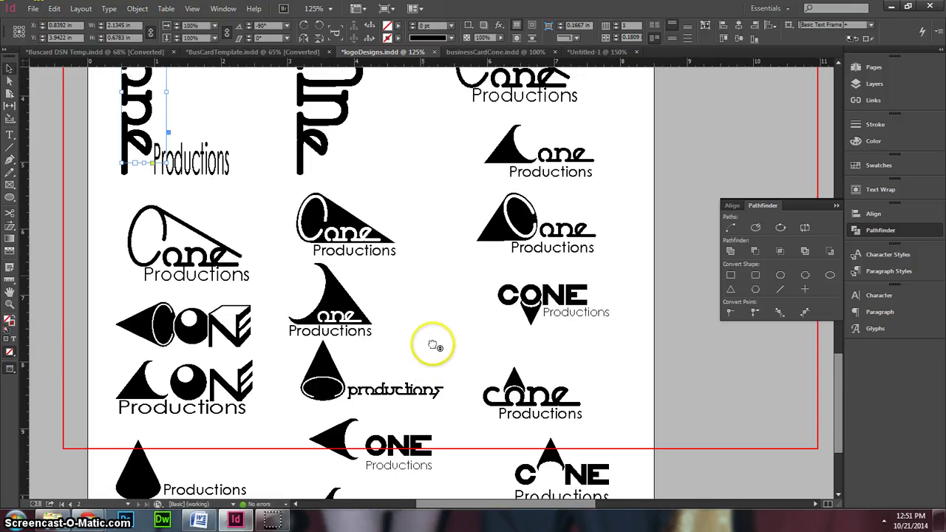